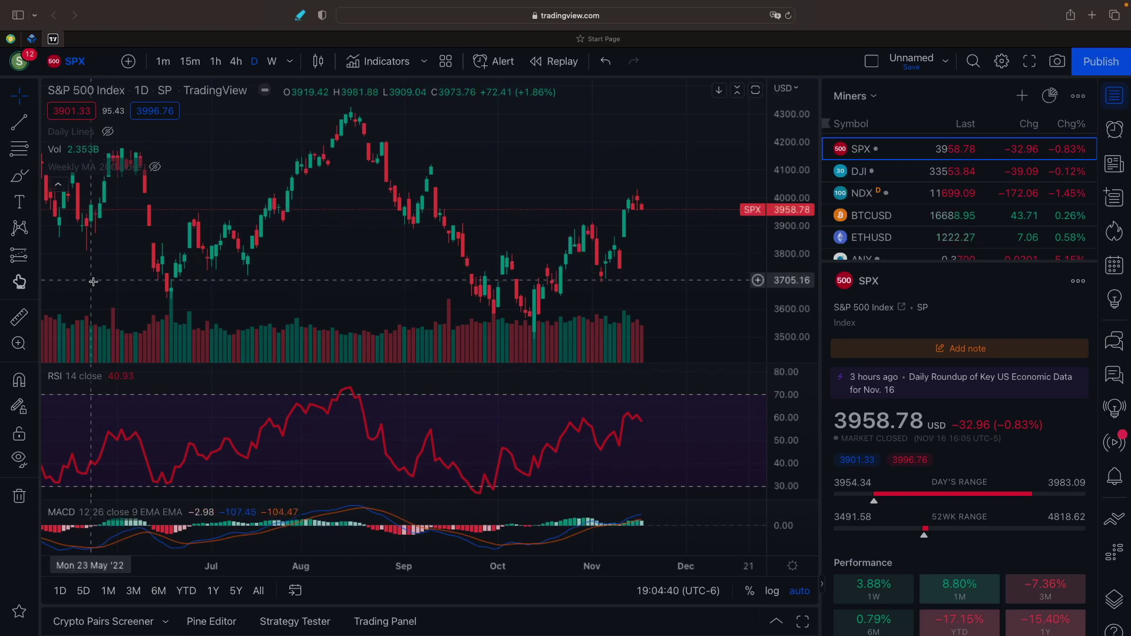
Show the Bitcoin / U.S. Dollar chart and switch it from 4-hour to 1-hour candles
left_click(866, 219)
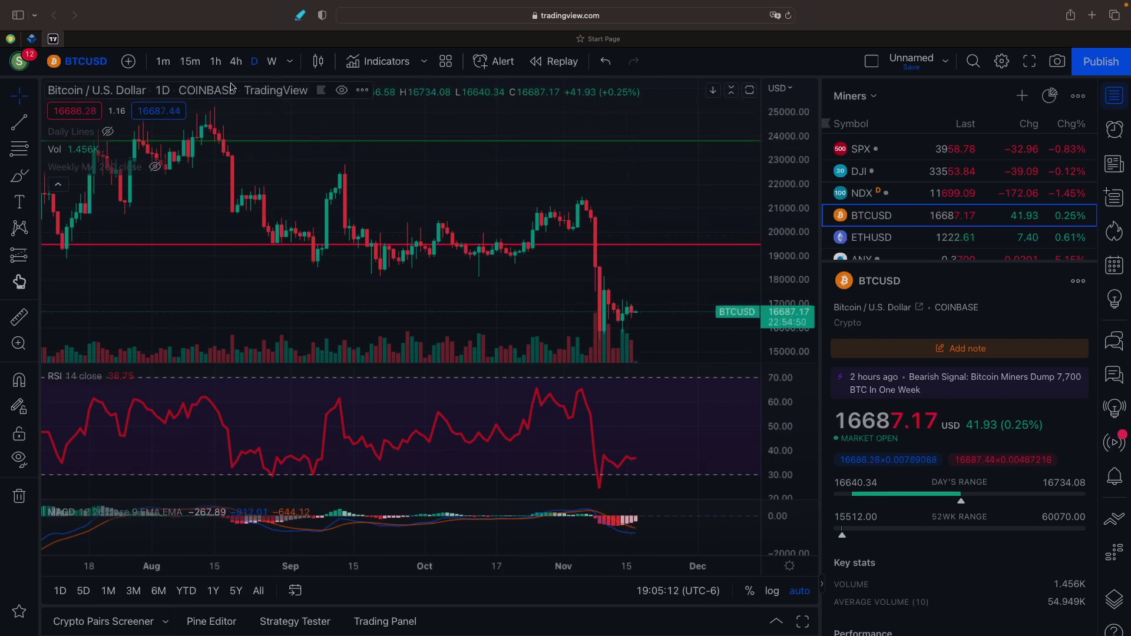
left_click(236, 61)
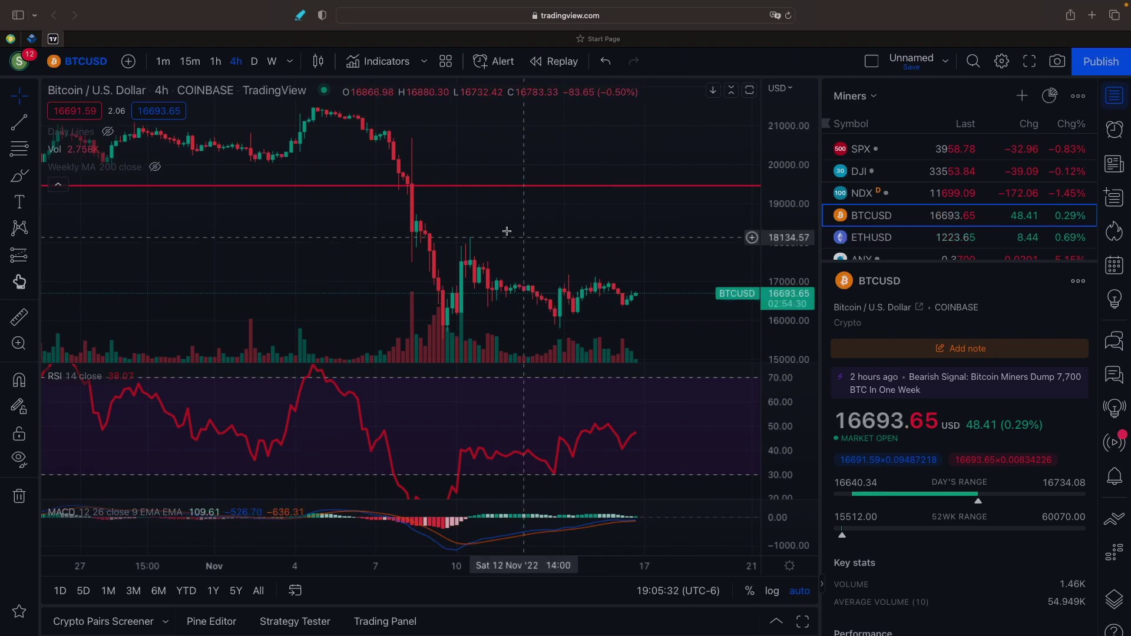
left_click(213, 61)
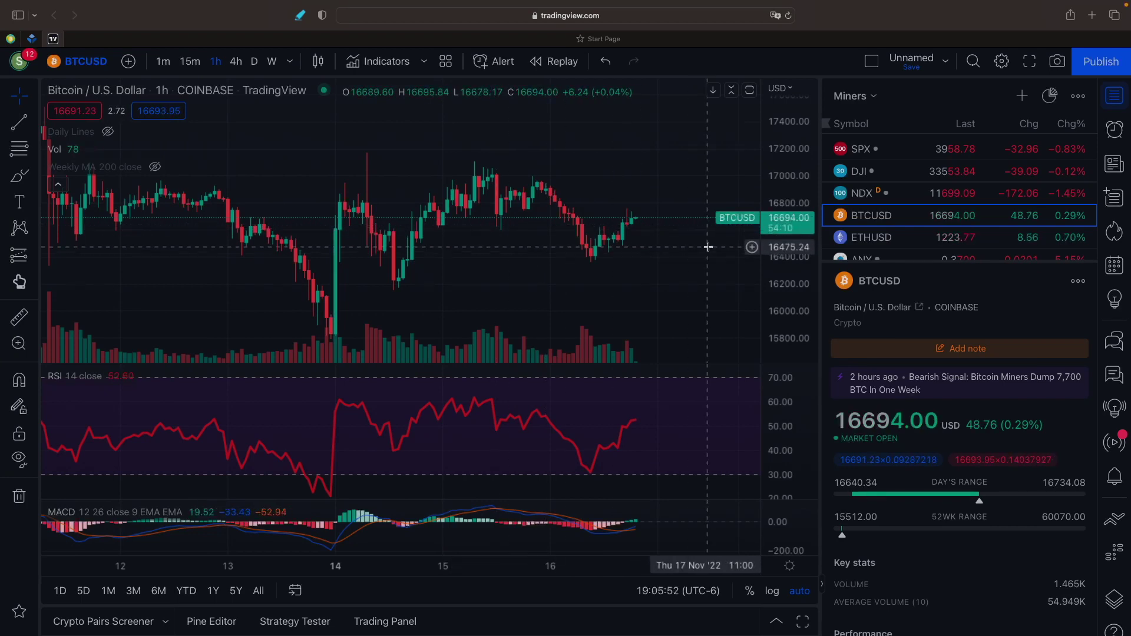
Bring up the ETHUSD Coinbase chart and set it to the daily interval
left_click(852, 238)
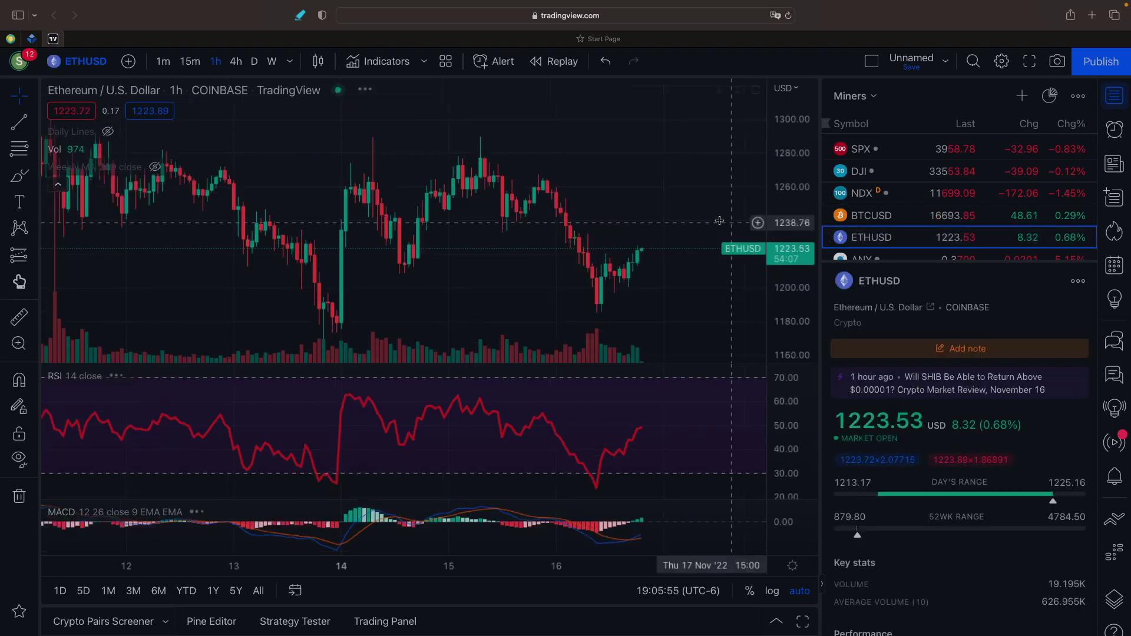
left_click(254, 62)
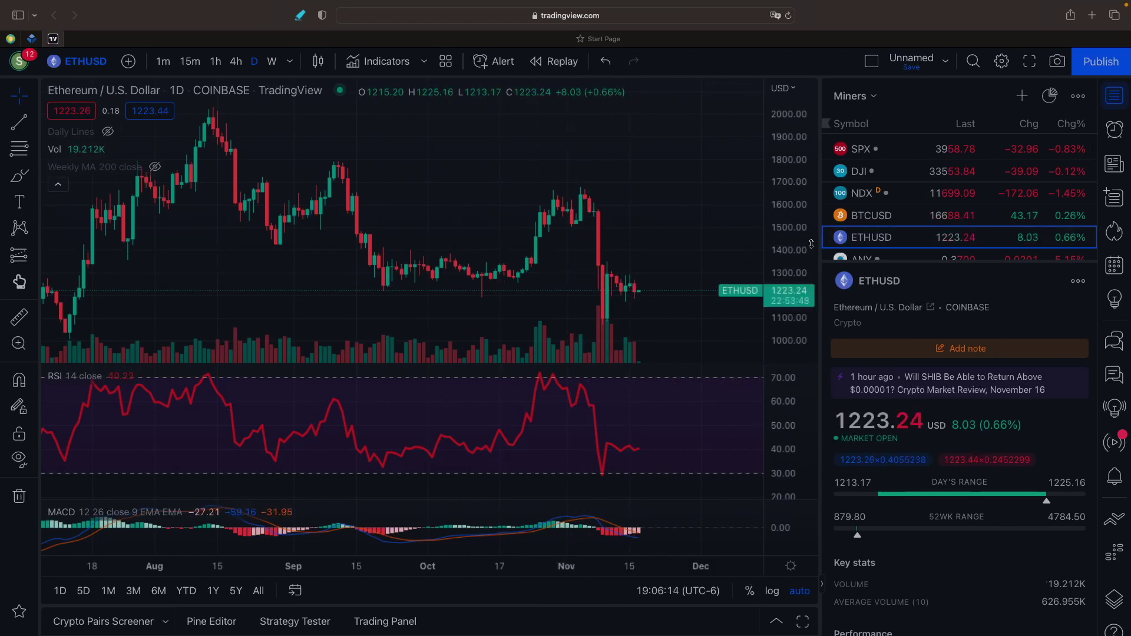
View daily charts of Sphere 3D, Argo, Bit Digital, Bitfarms, CleanSpark, Core Scientific, Digihost, DMG, Greenidge, Hive, Hut 8
key("Down")
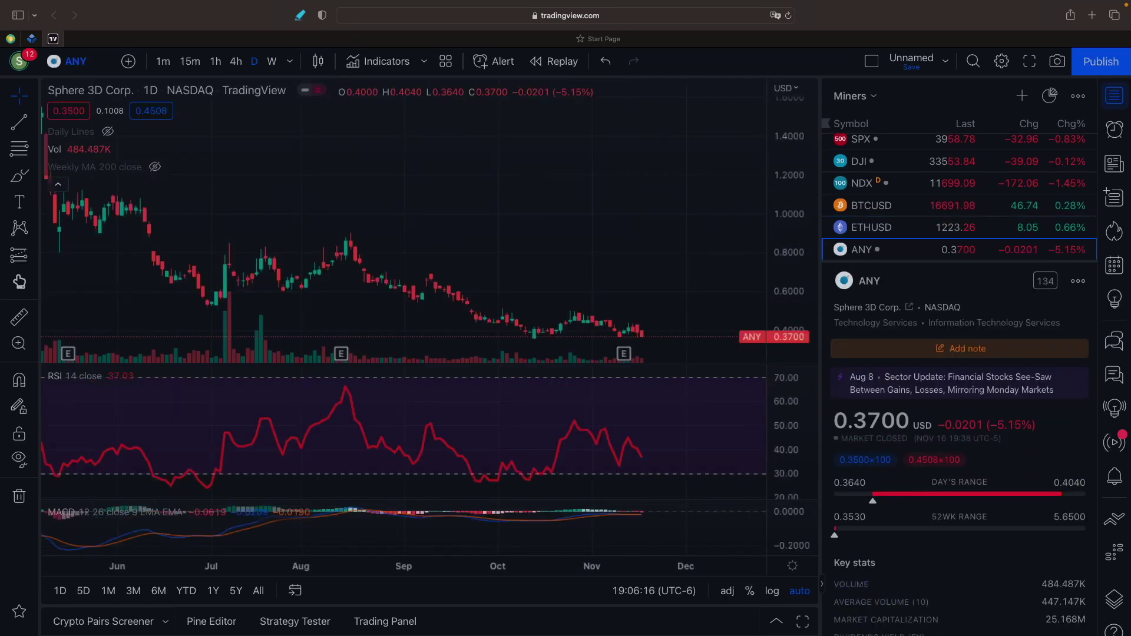
key("Down")
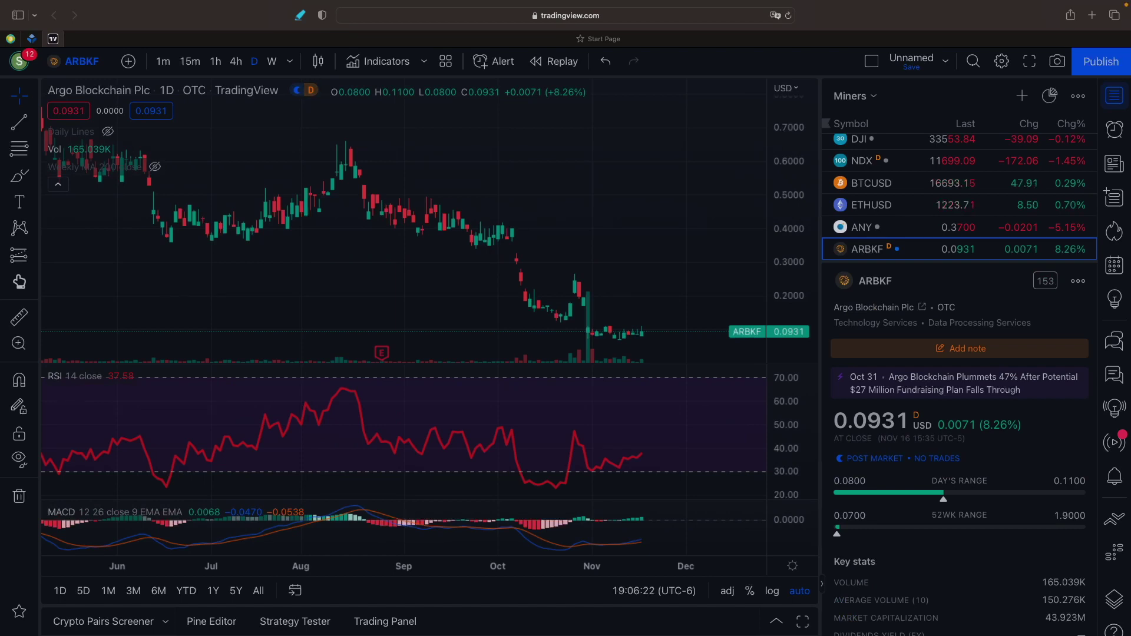
key("Down")
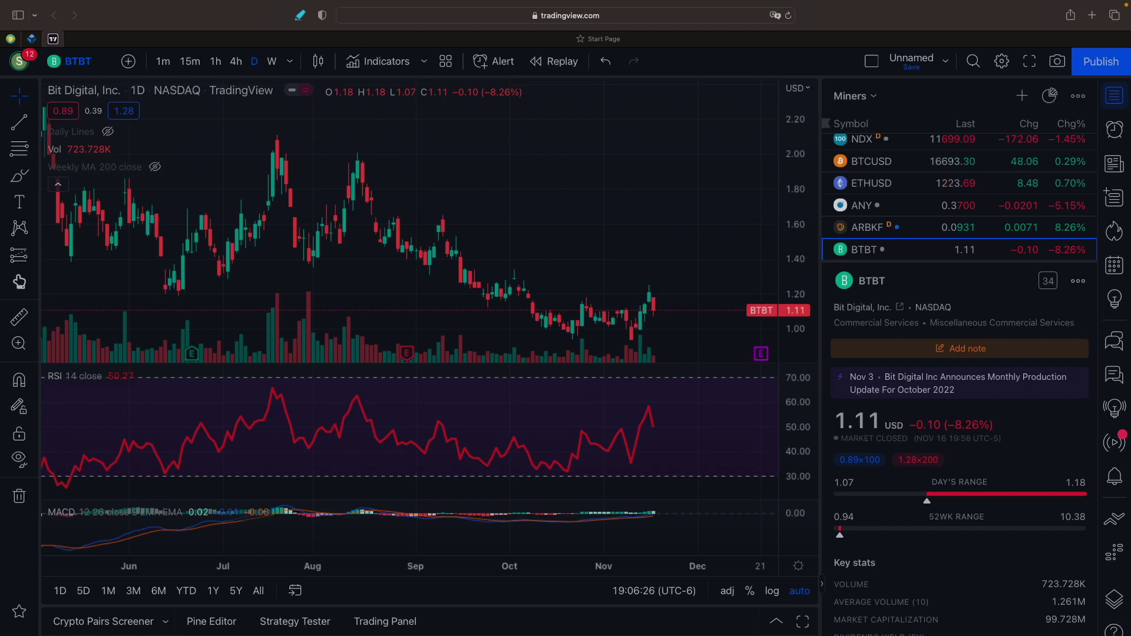
key("Down")
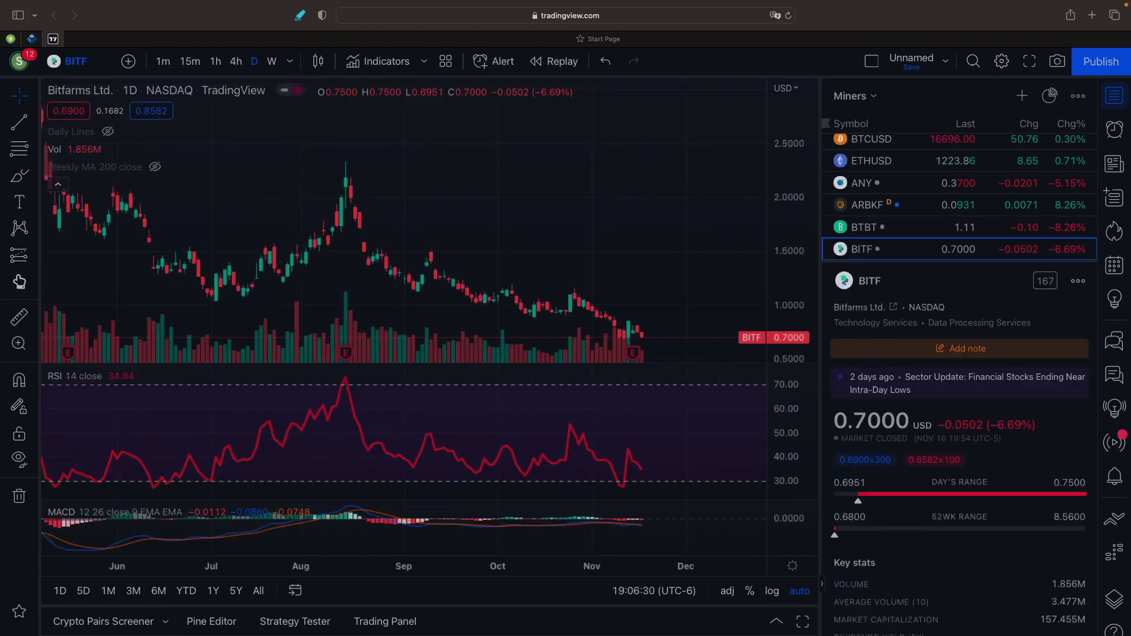
key("Down")
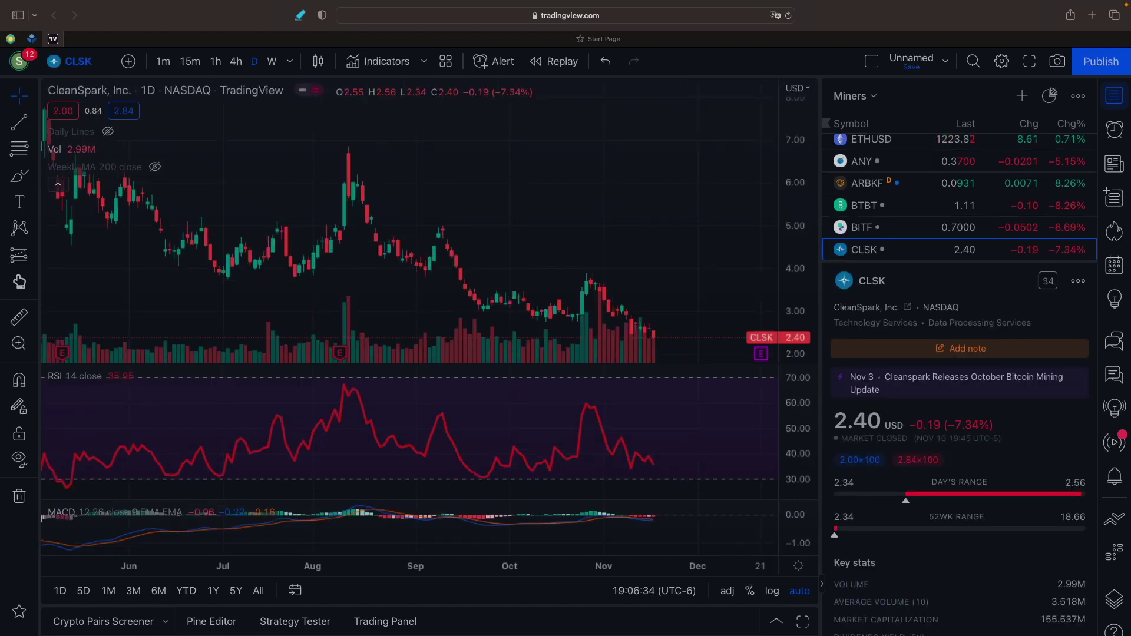
key("Down")
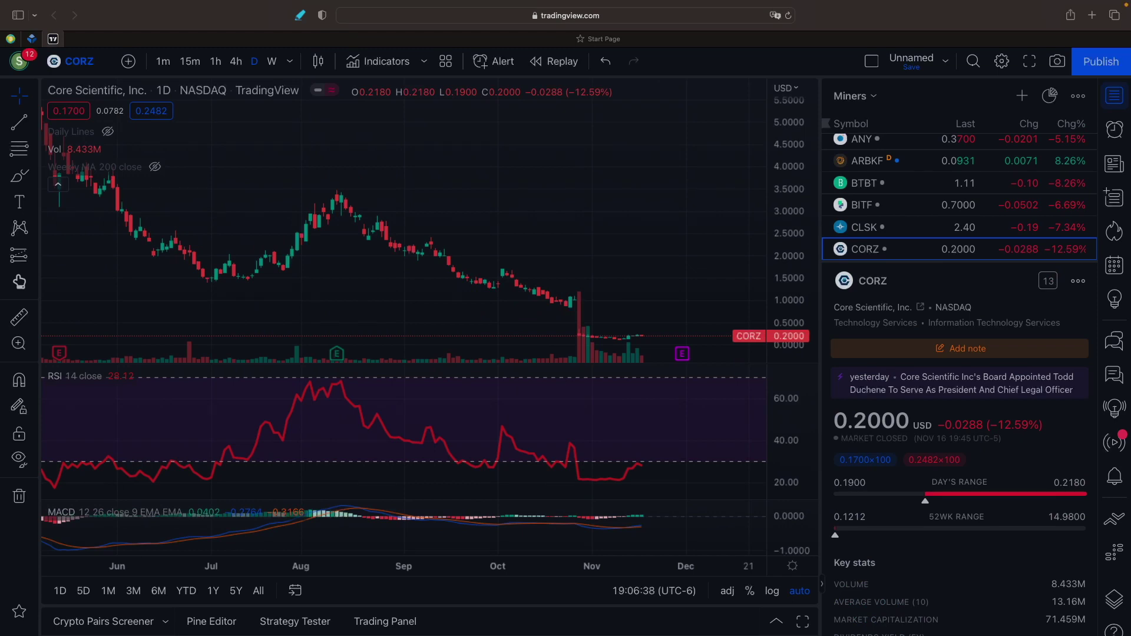
key("Down")
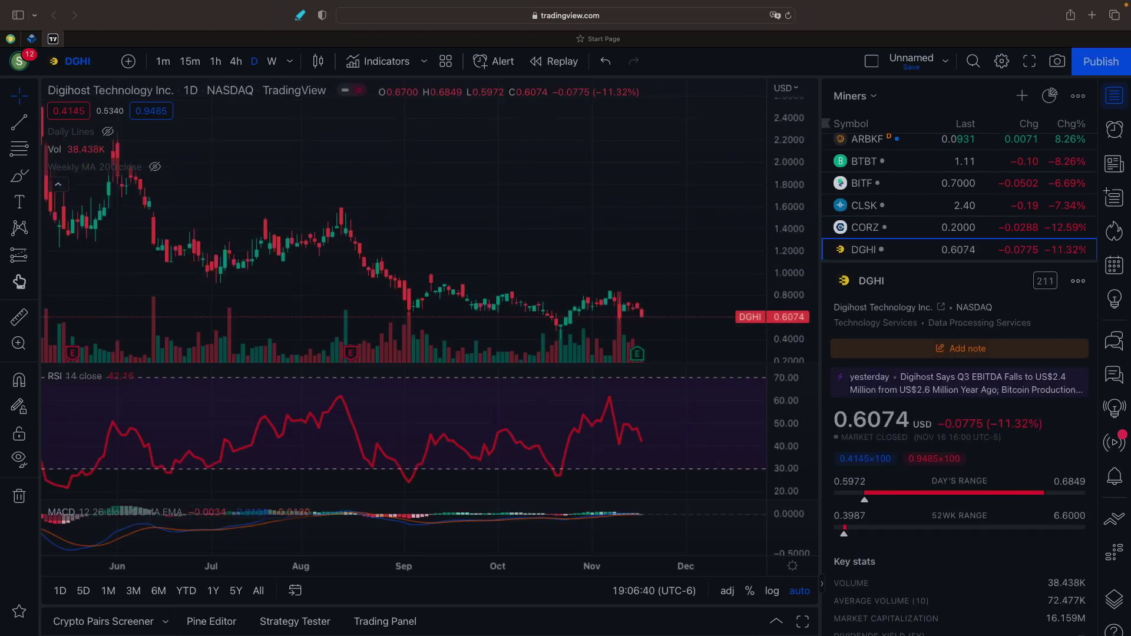
key("Down")
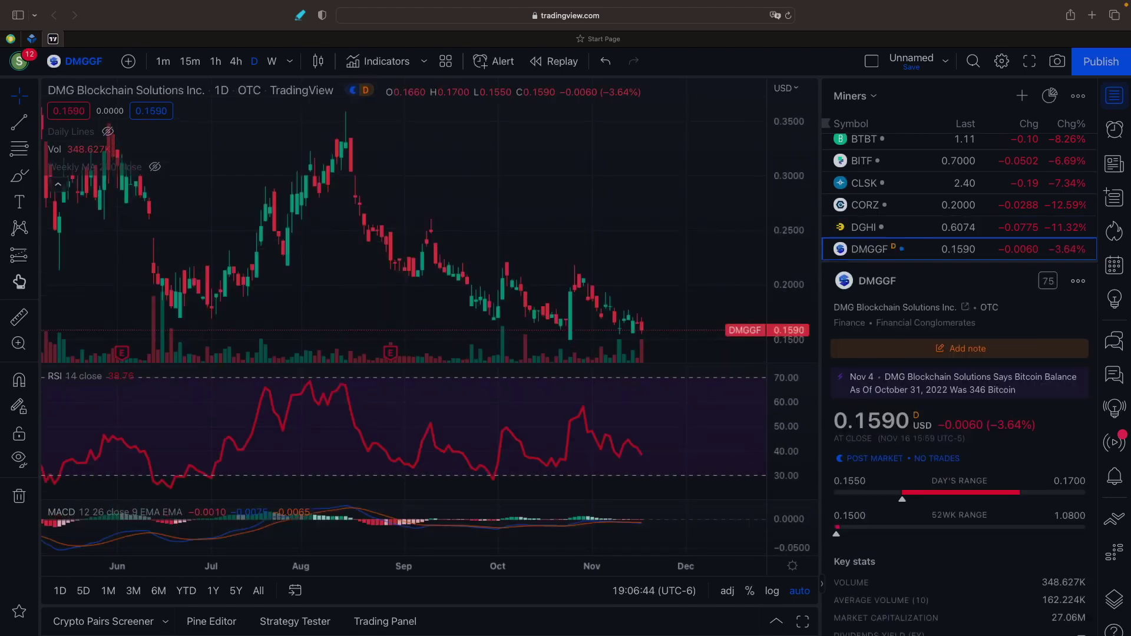
key("Down")
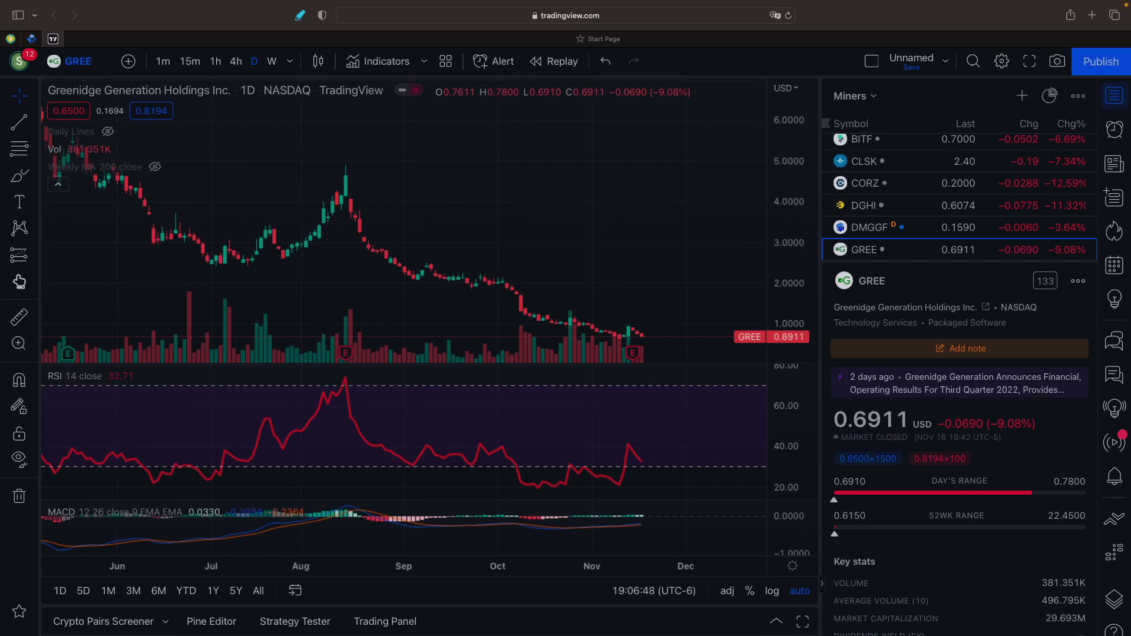
key("Down")
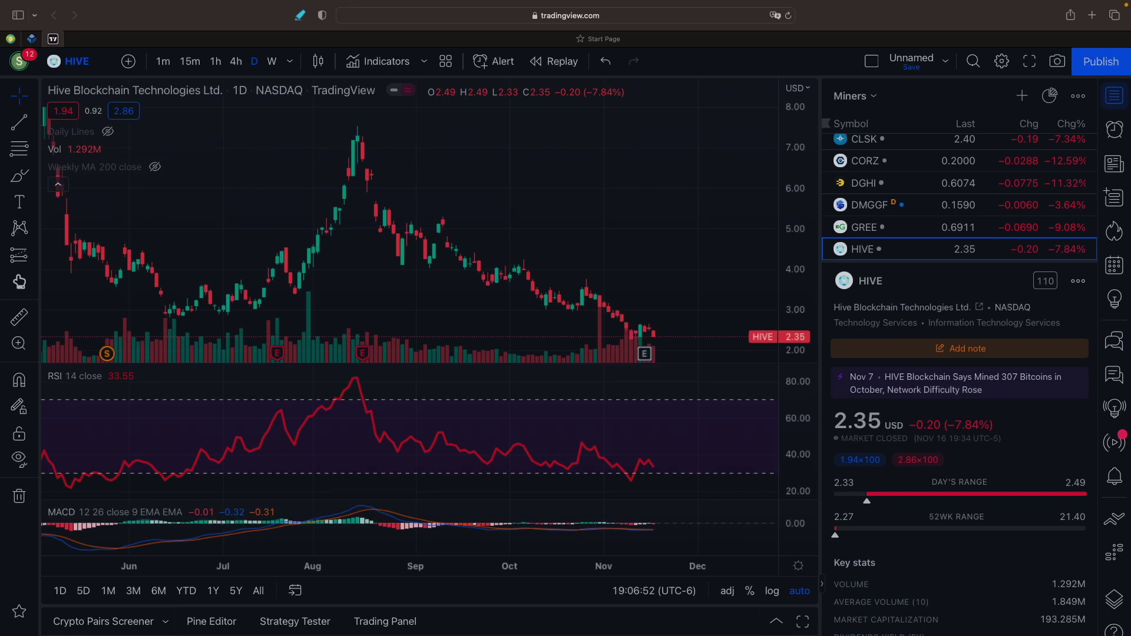
key("Down")
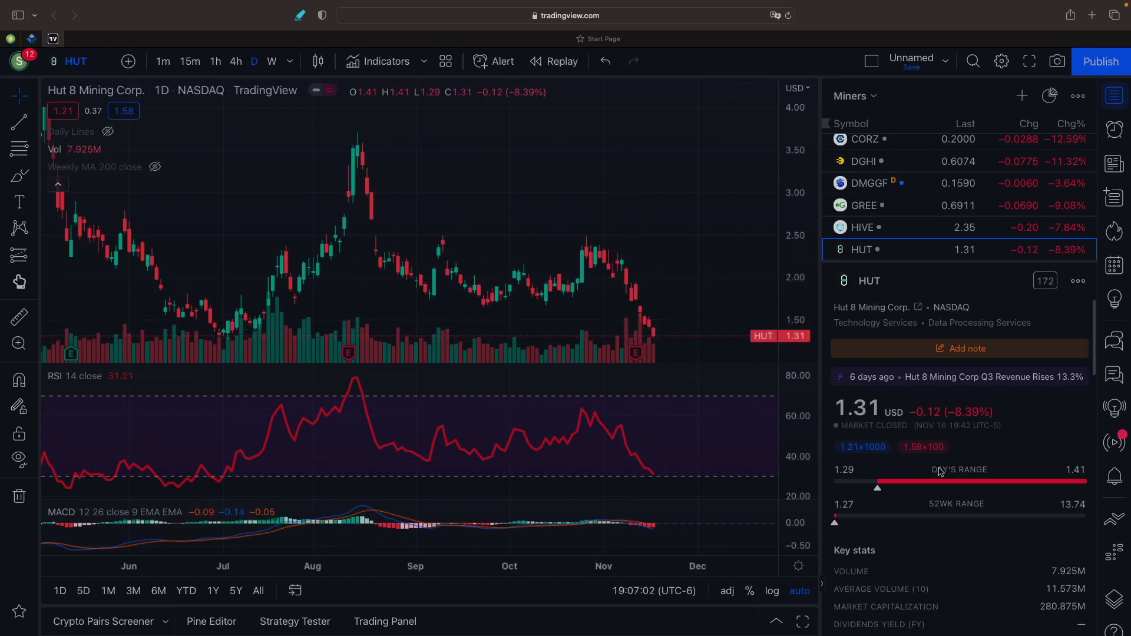
Scroll down through Hut 8's details panel and back up
scroll(931, 546, "down", 3)
scroll(924, 510, "down", 10)
scroll(925, 510, "up", 10)
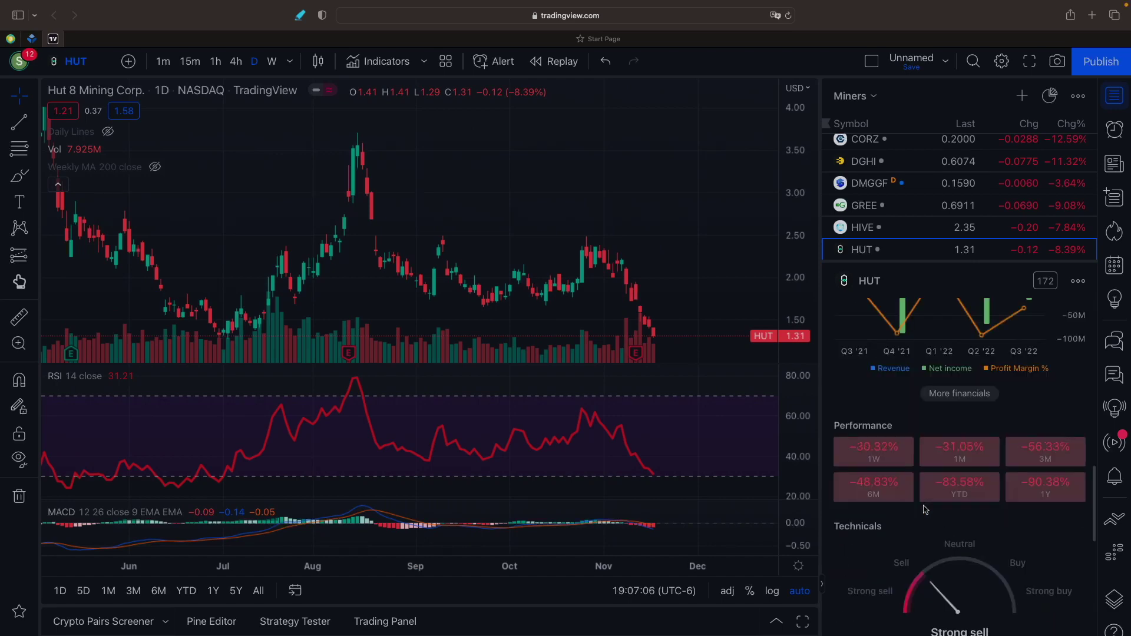
scroll(925, 510, "up", 3)
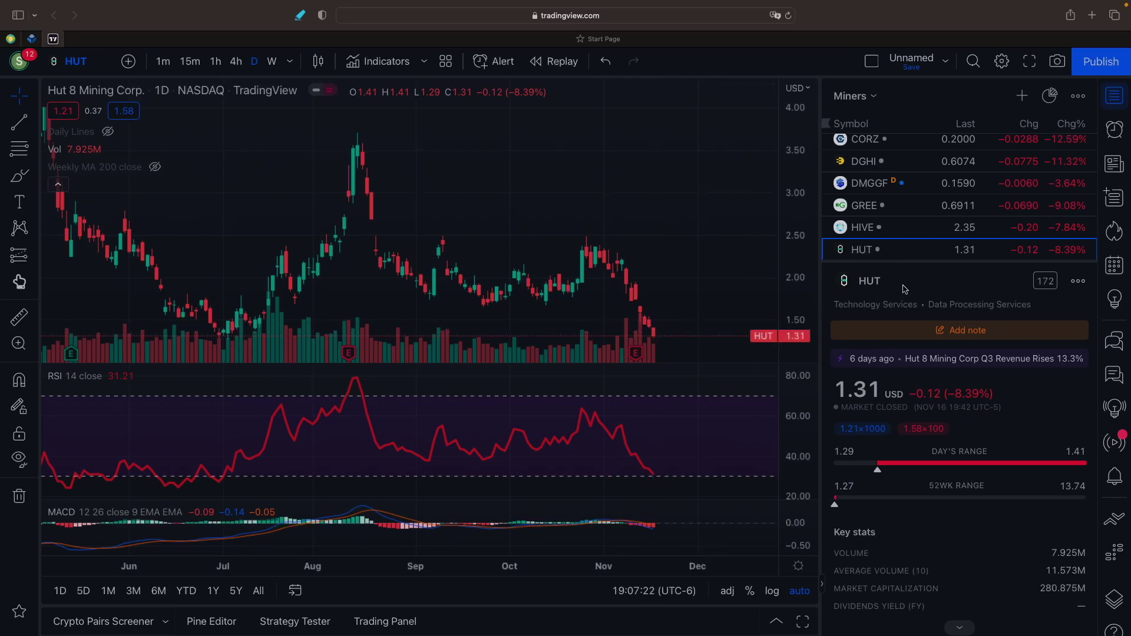
View daily charts of Iris Energy, LUXXFOLIO, Marathon, Mawson, Riot, Soluna and Stronghold Digital Mining
key("Down")
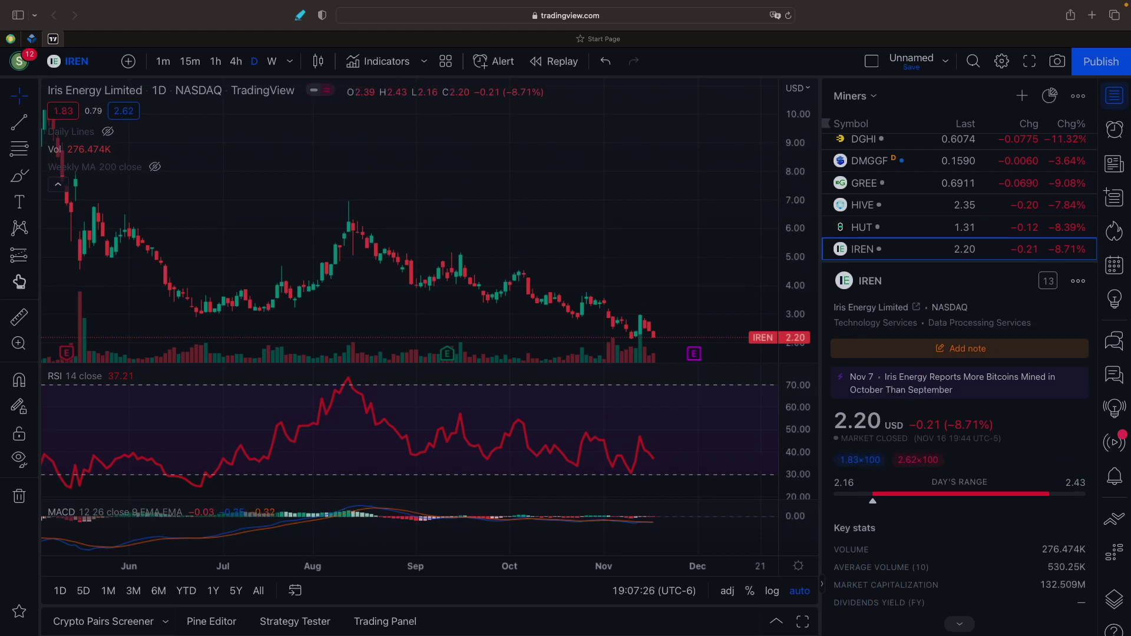
key("Down")
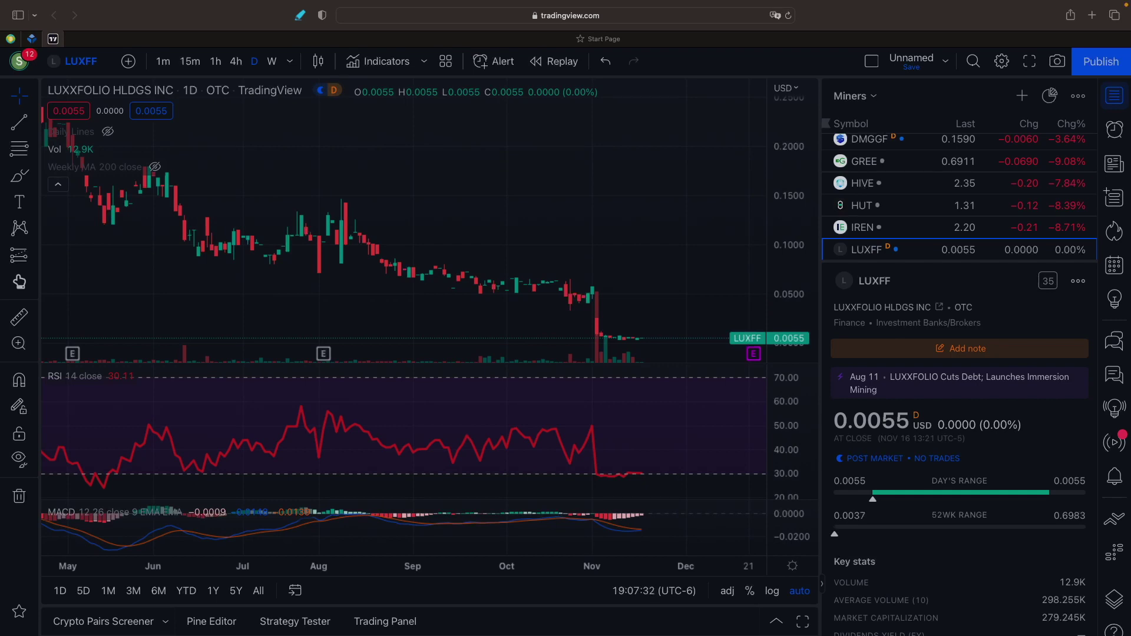
key("Down")
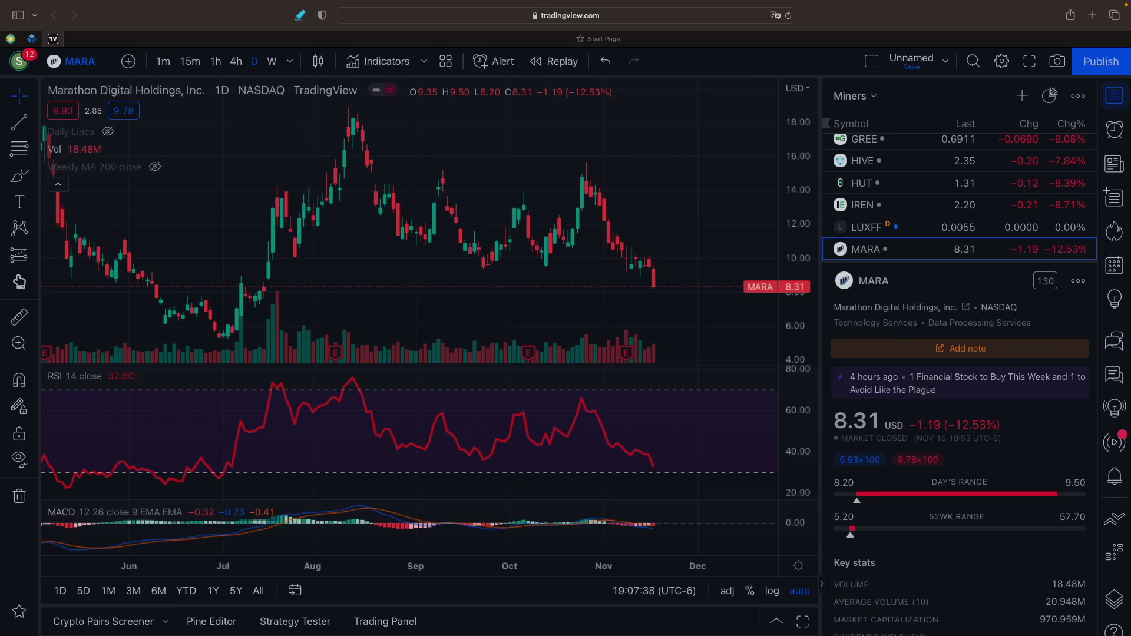
key("Down")
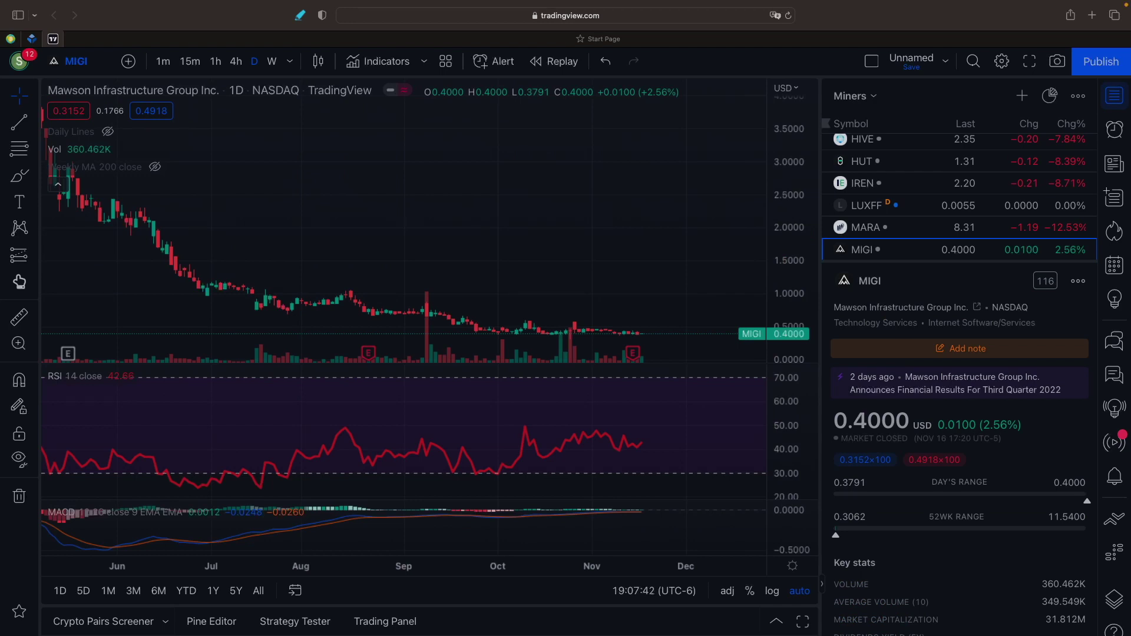
key("Down")
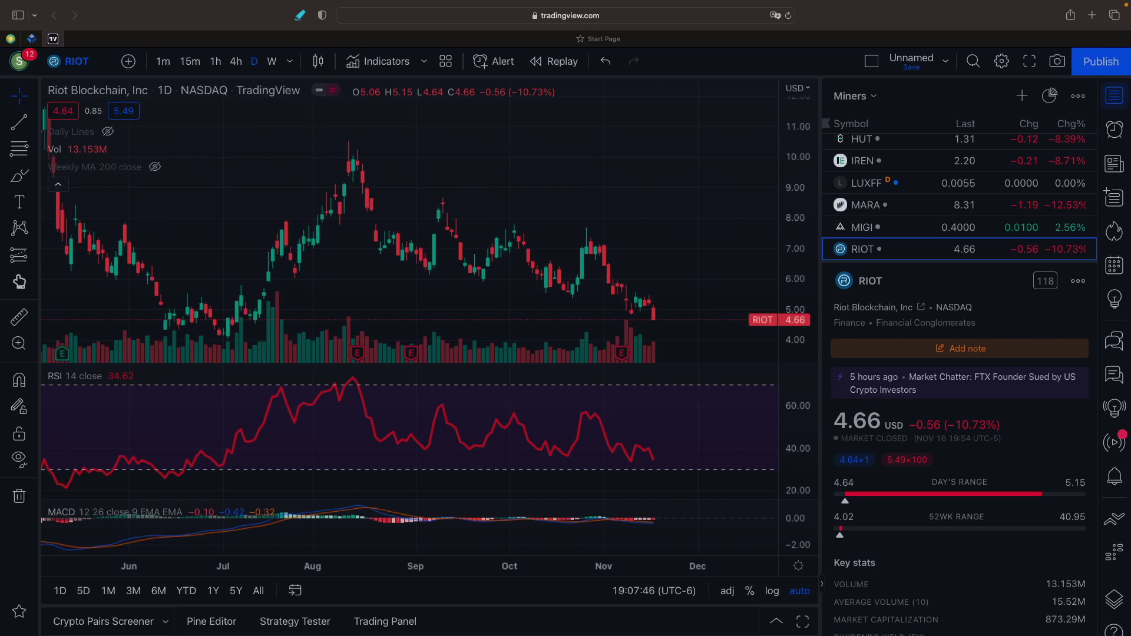
key("Down")
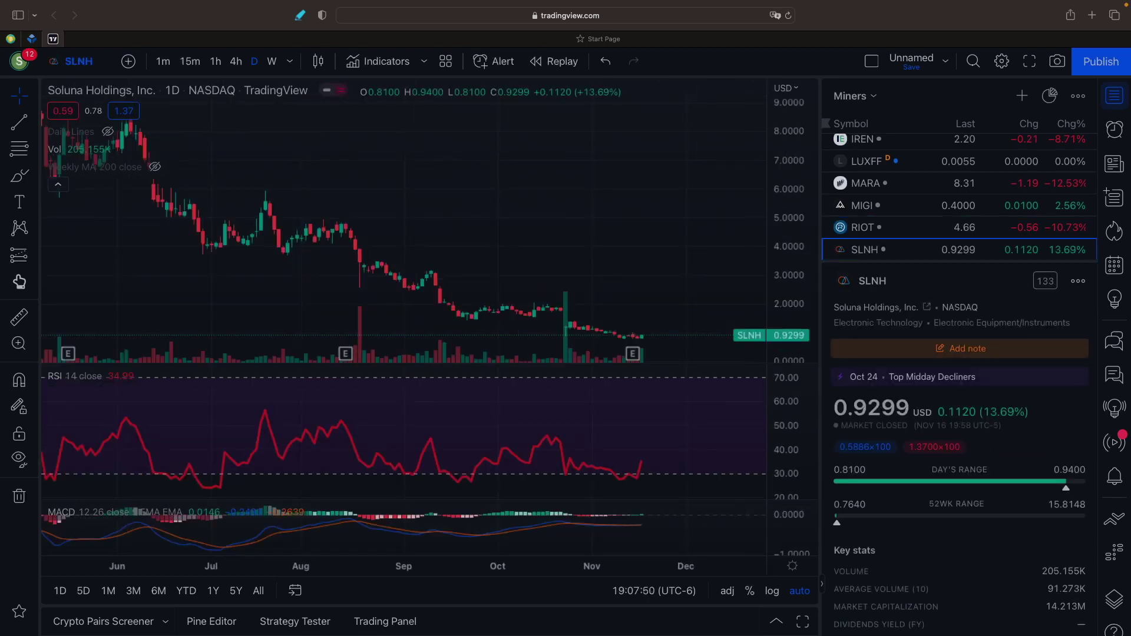
key("Down")
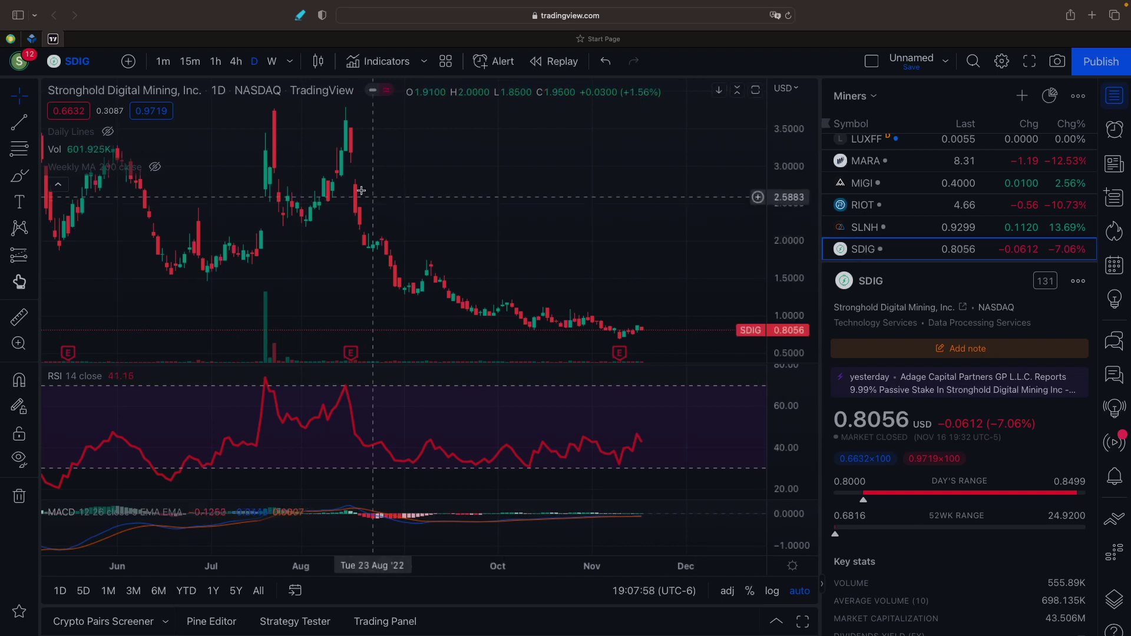
Show the Blockchain.com one-year Total Hash Rate chart with bitcoin market price overlaid
left_click(32, 39)
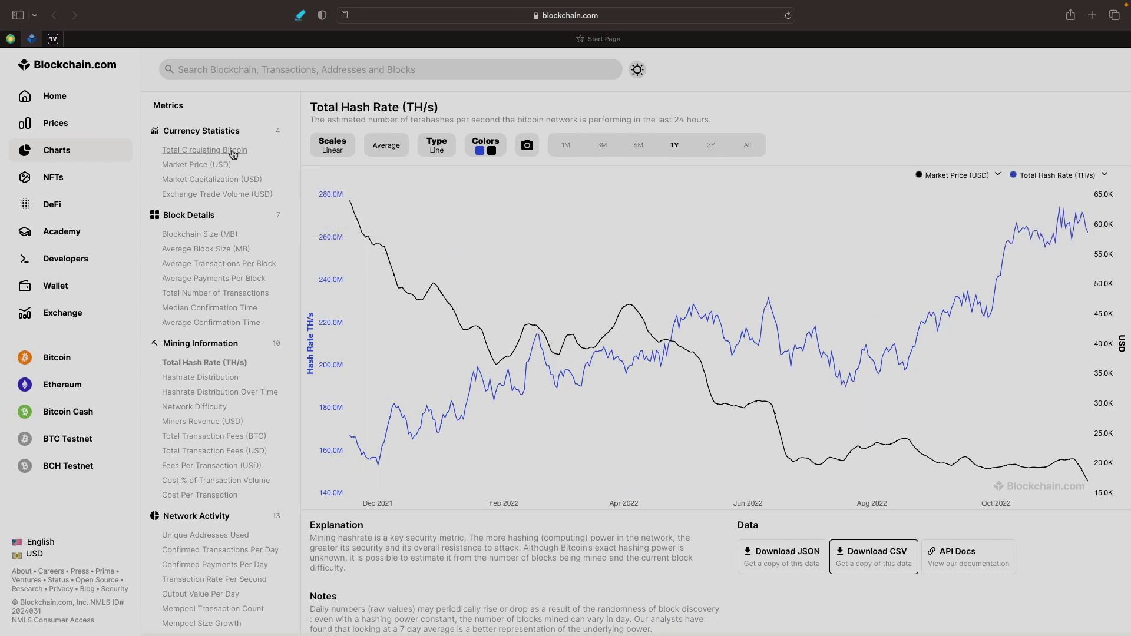
Read the CNBC FTX contagion article to the highlighted Genesis paragraph, then open the cited Genesis tweet thread
key("ctrl+Right")
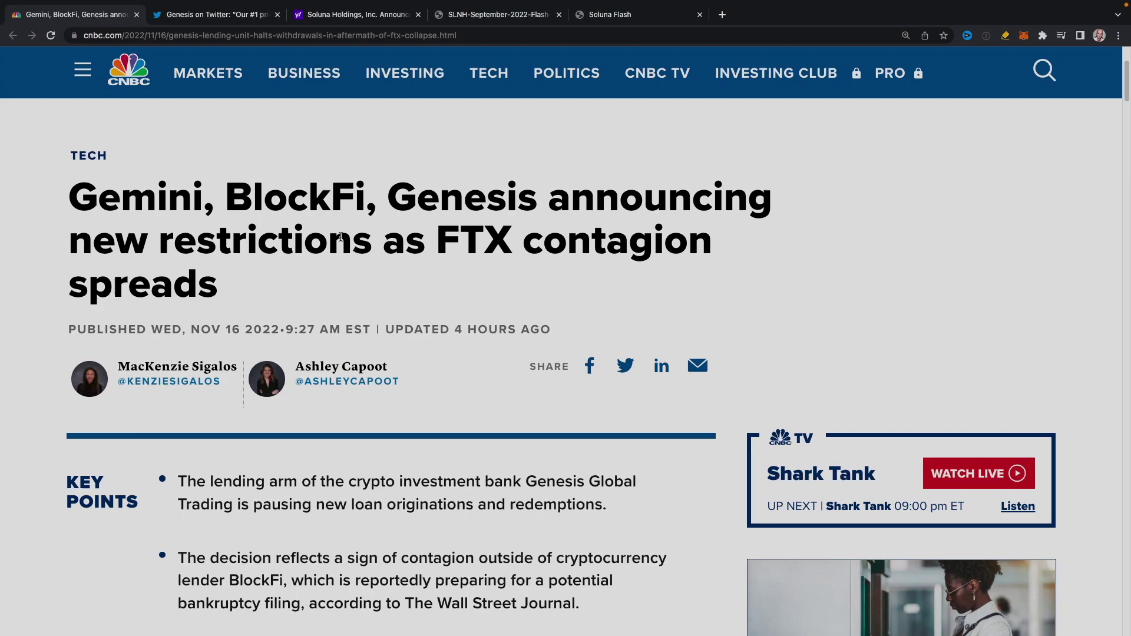
scroll(369, 274, "down", 12)
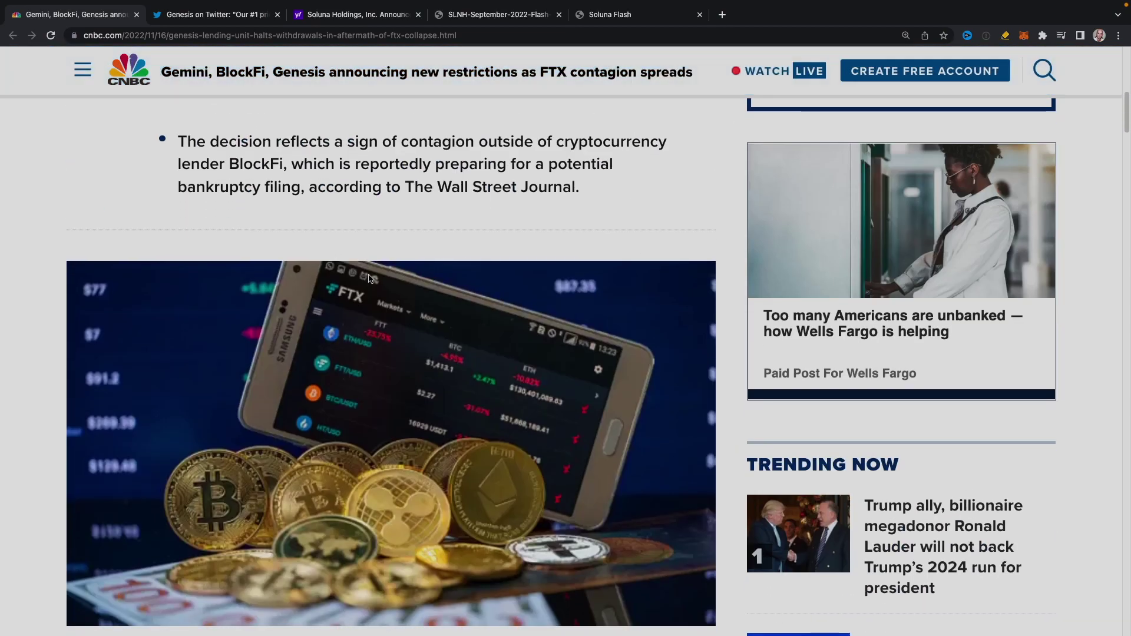
scroll(369, 278, "down", 2)
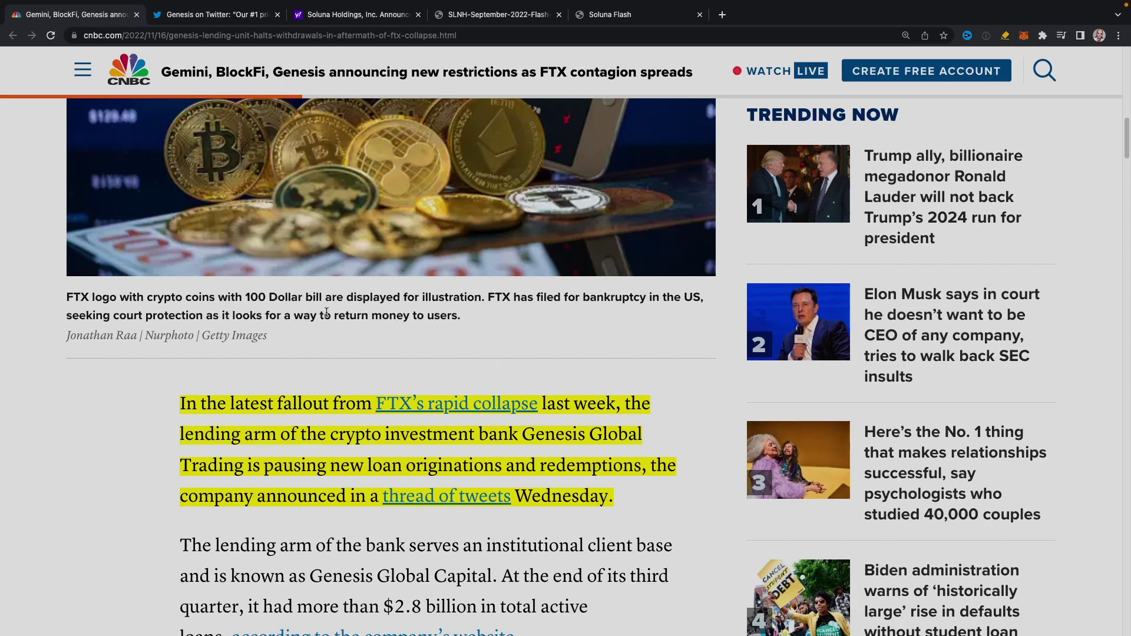
scroll(354, 289, "down", 1)
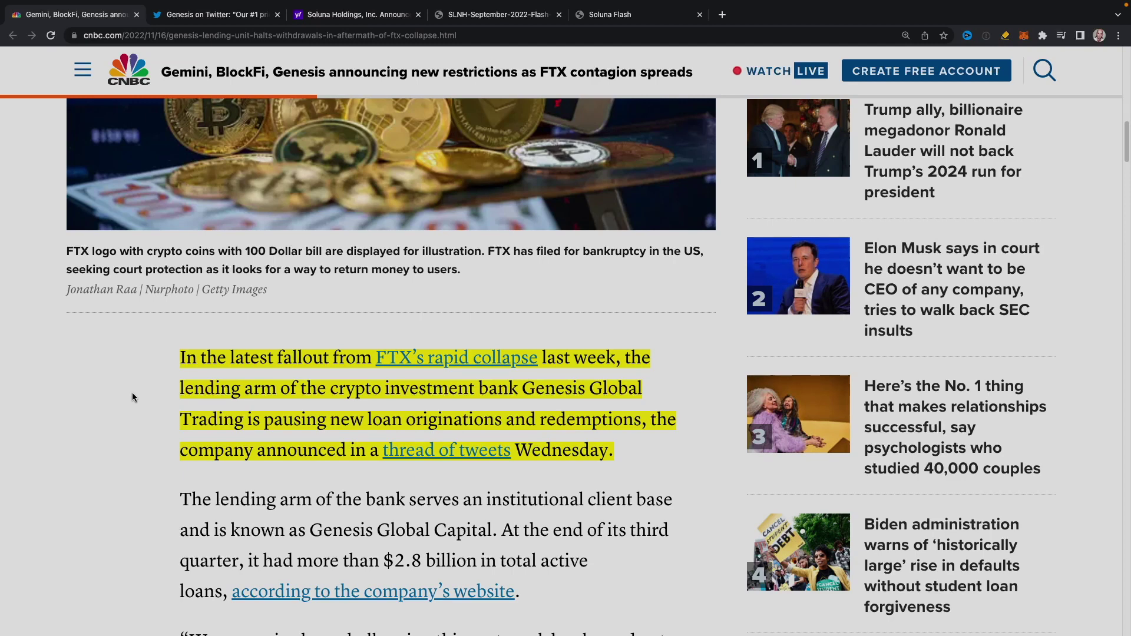
left_click(299, 368)
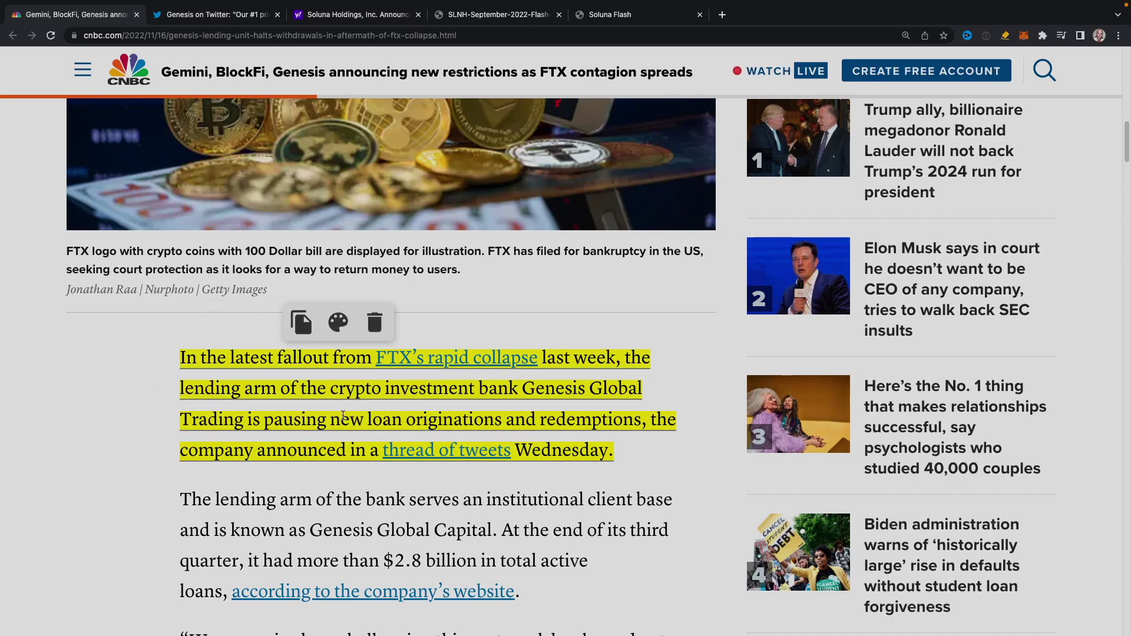
left_click(197, 18)
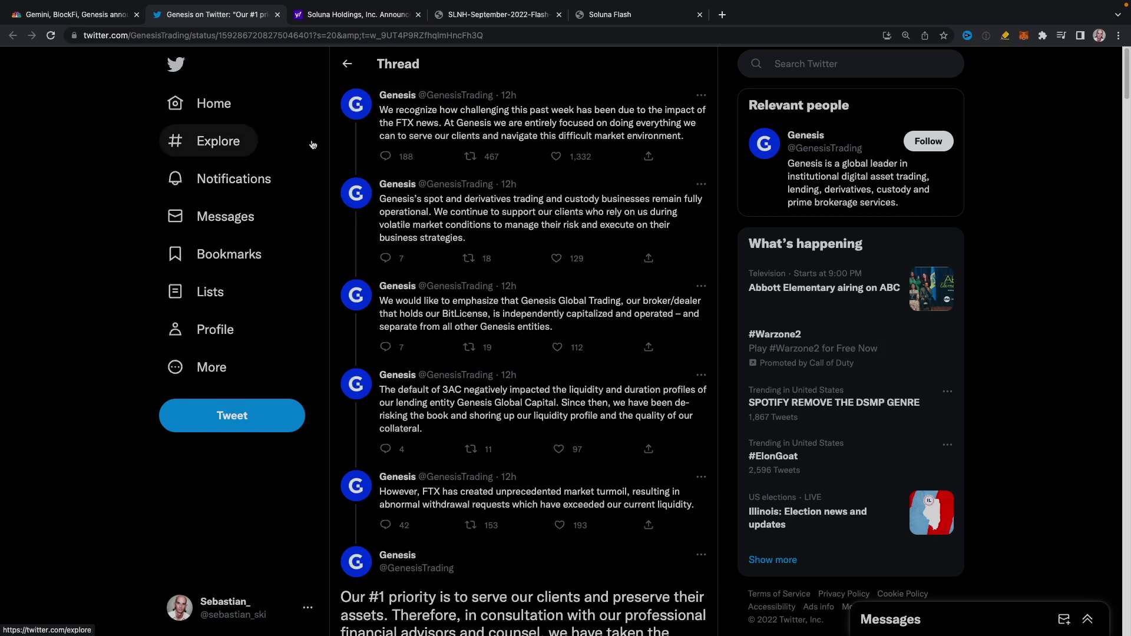
Zoom the Genesis thread to 200% and read down to the Nov 16 suspended-redemptions tweet
key("super+equal")
key("super+equal")
key("super+equal")
key("super+equal")
key("super+equal")
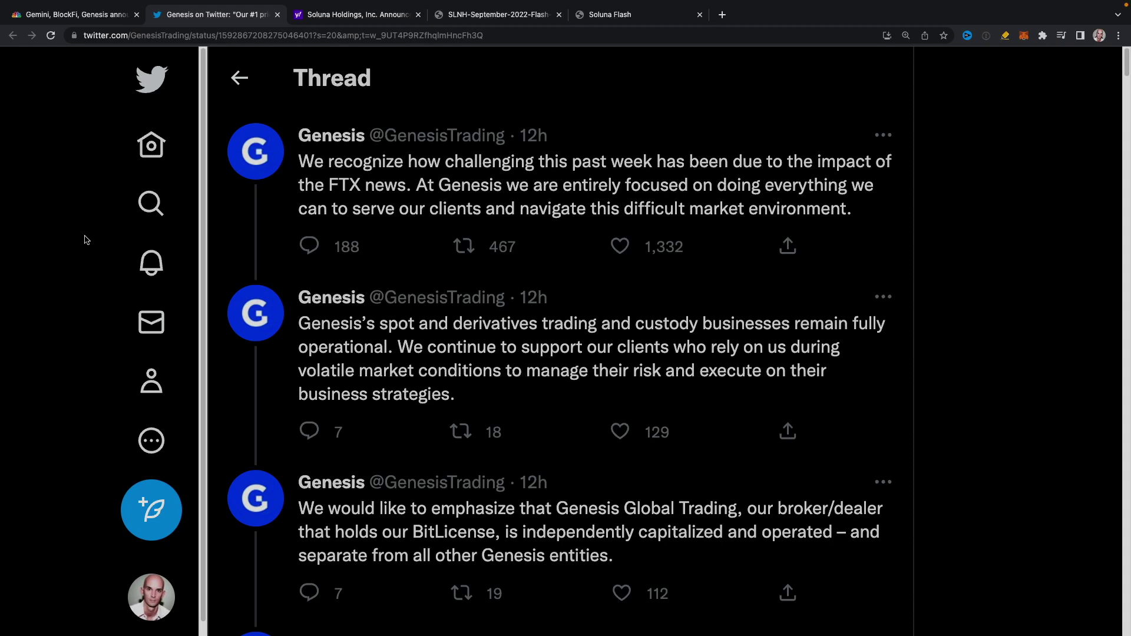
scroll(86, 239, "down", 3)
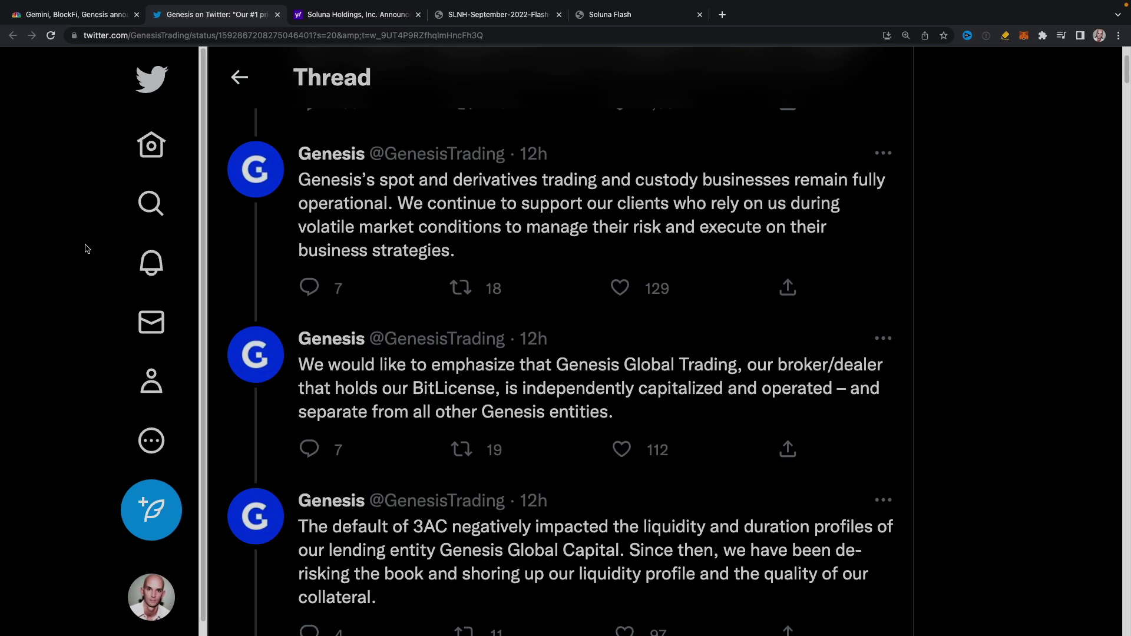
scroll(74, 336, "down", 1)
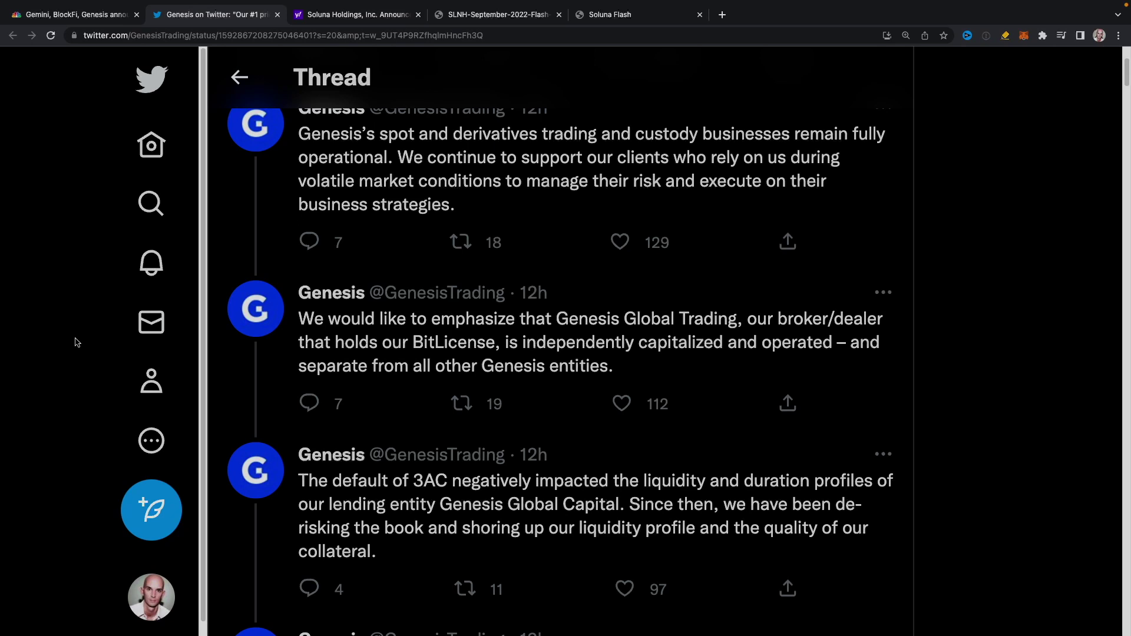
scroll(76, 341, "down", 1)
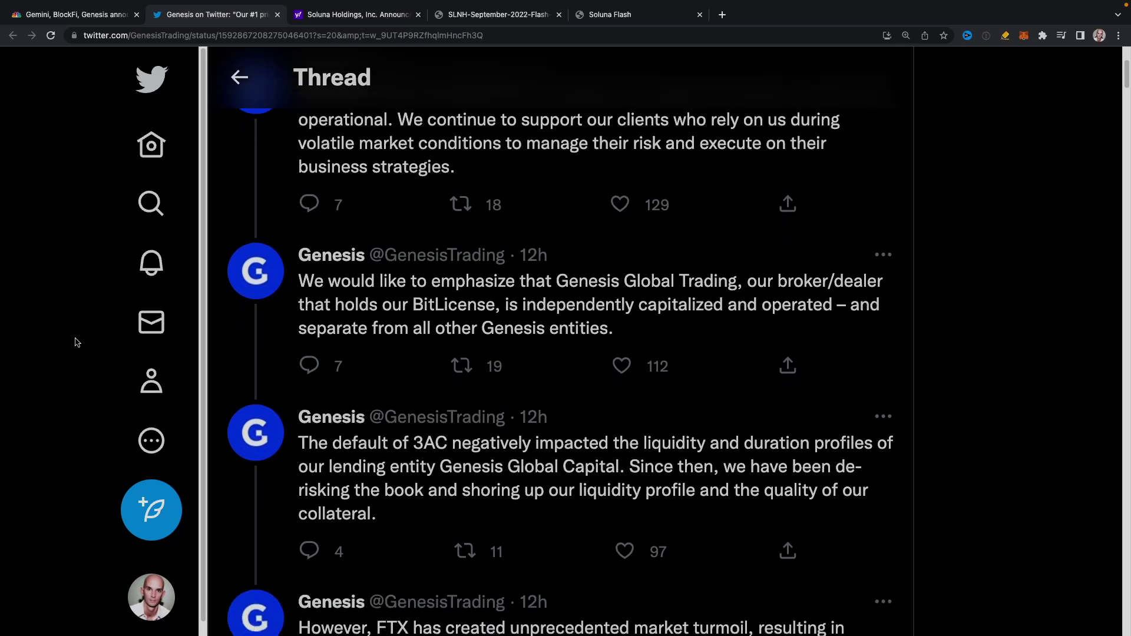
scroll(76, 341, "down", 2)
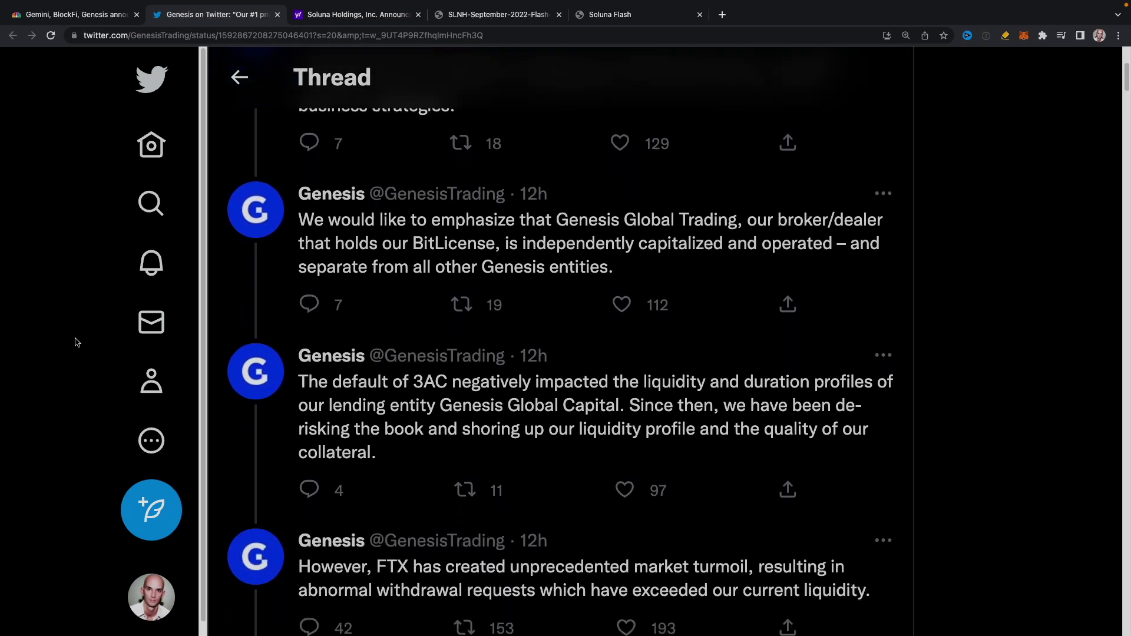
scroll(76, 342, "down", 1)
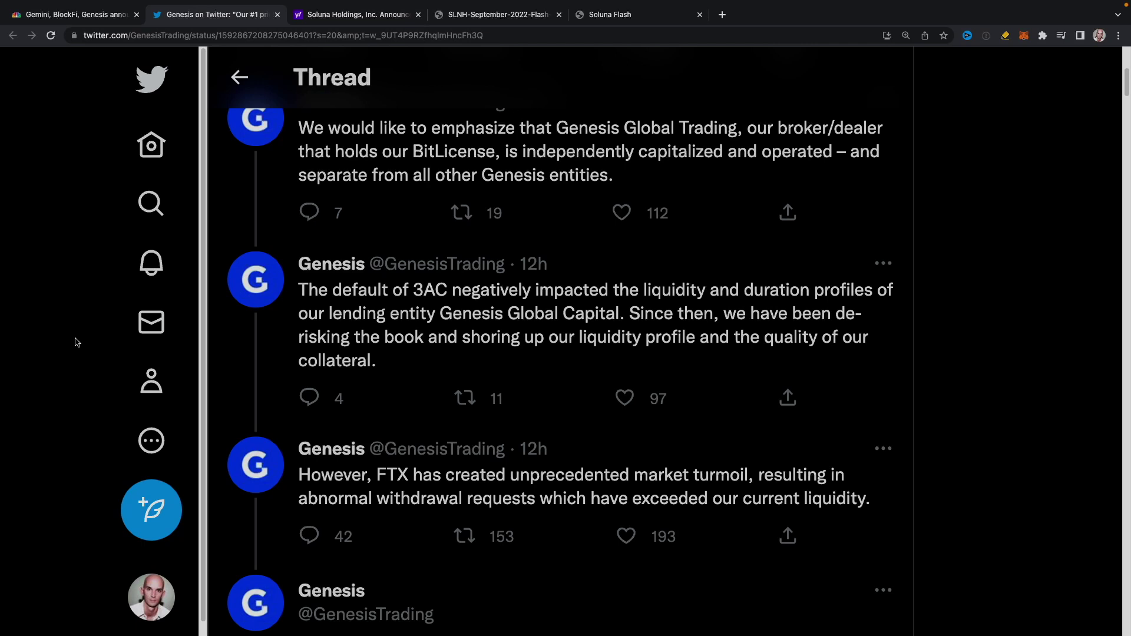
scroll(75, 342, "down", 3)
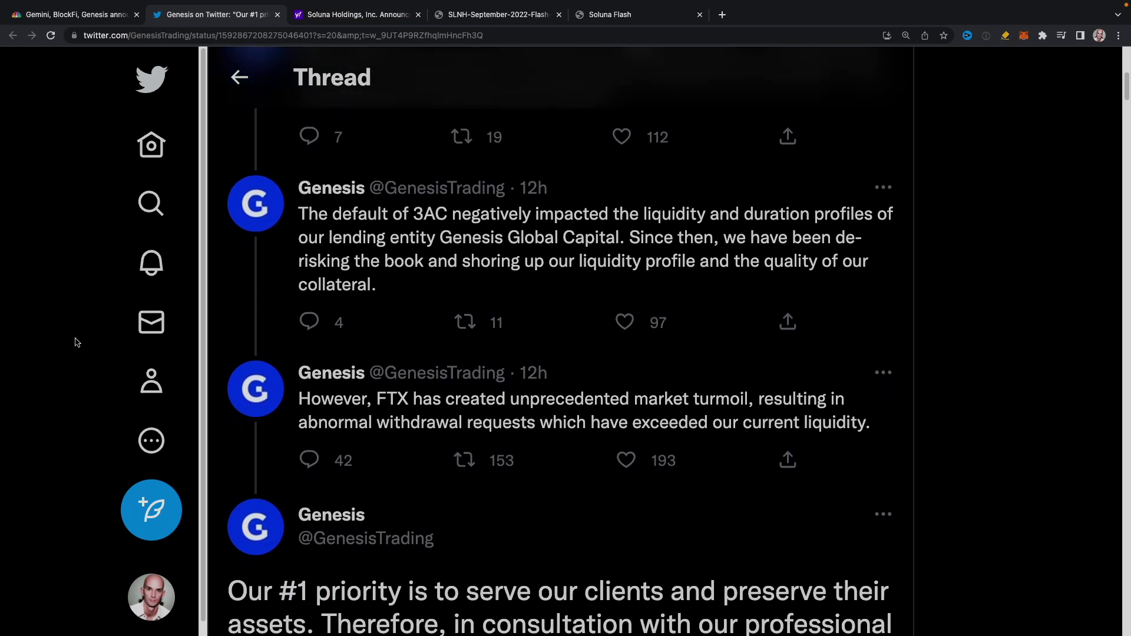
scroll(75, 342, "down", 1)
scroll(66, 354, "down", 1)
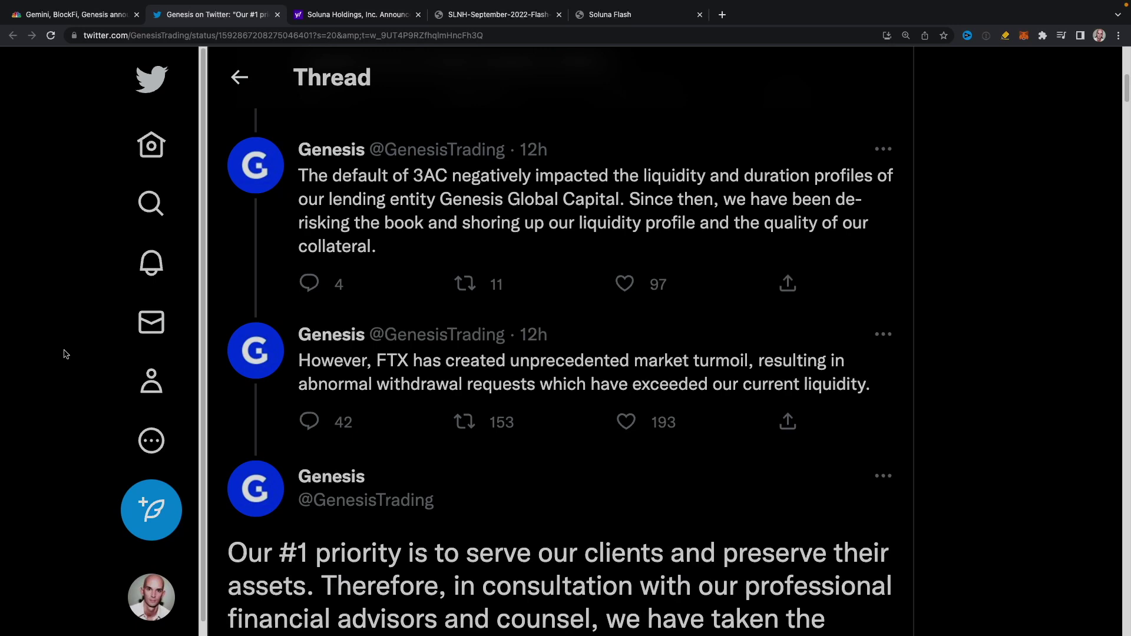
scroll(65, 354, "down", 3)
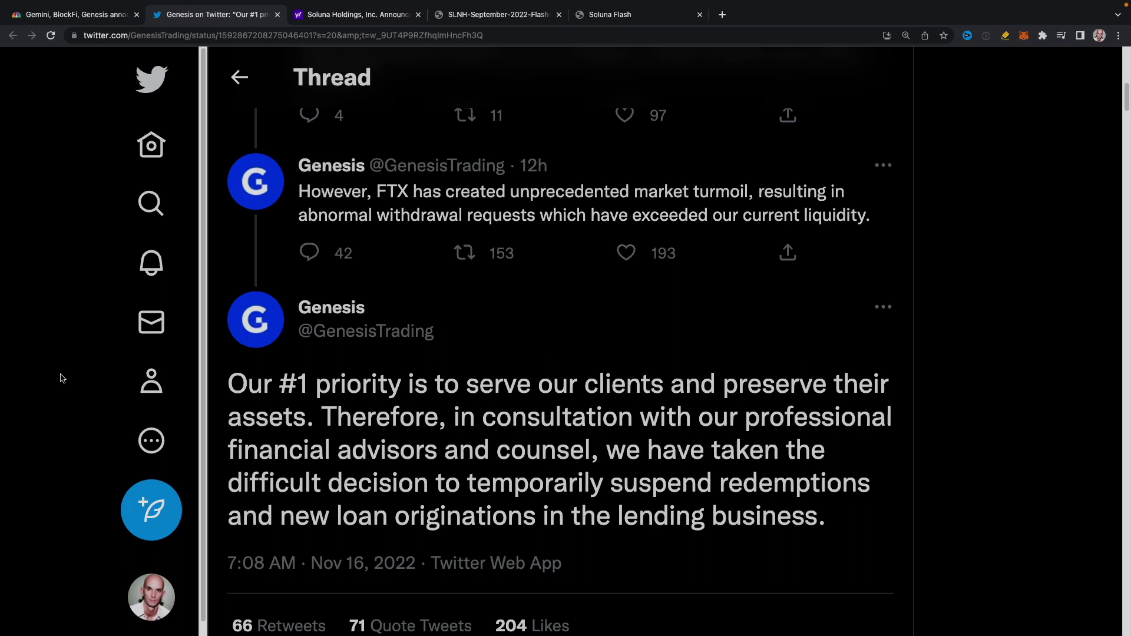
scroll(62, 378, "down", 2)
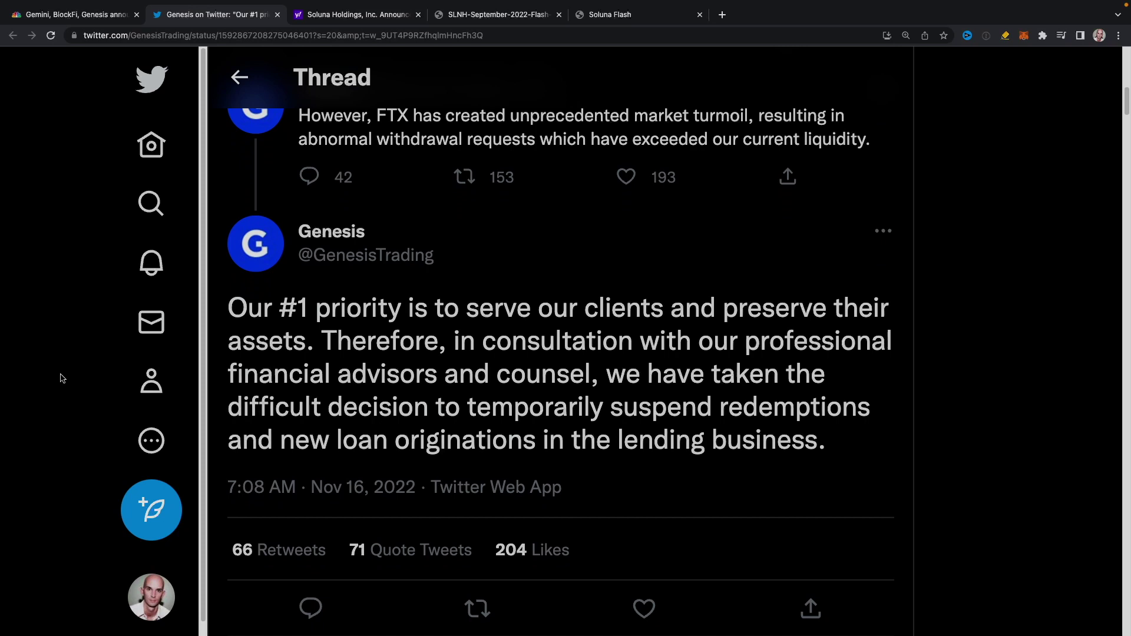
scroll(61, 378, "up", 2)
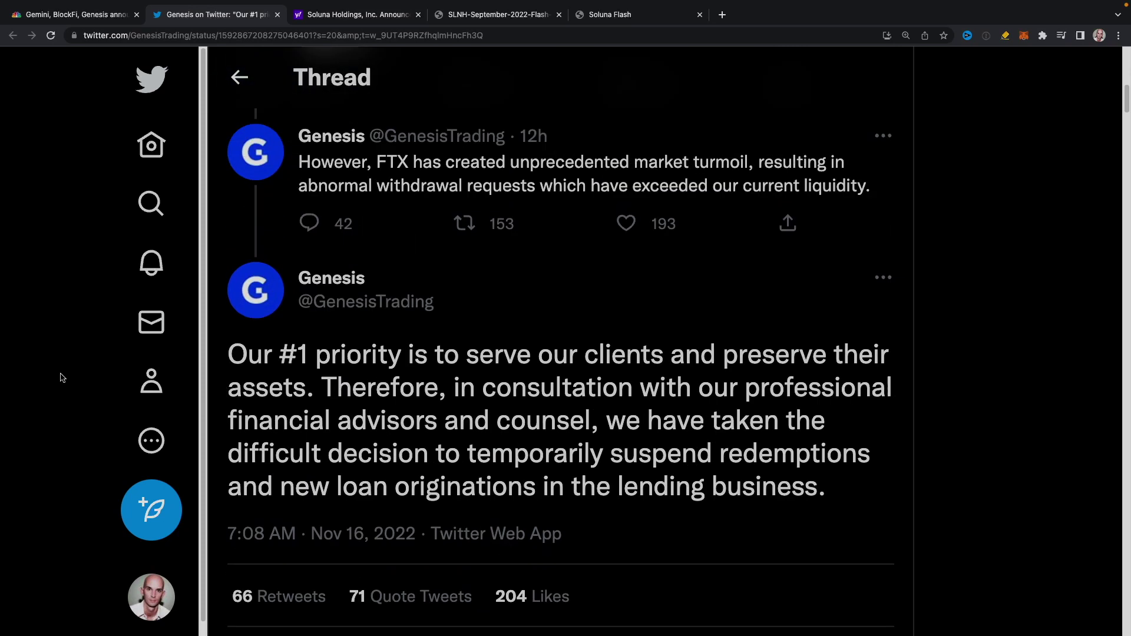
scroll(61, 377, "up", 1)
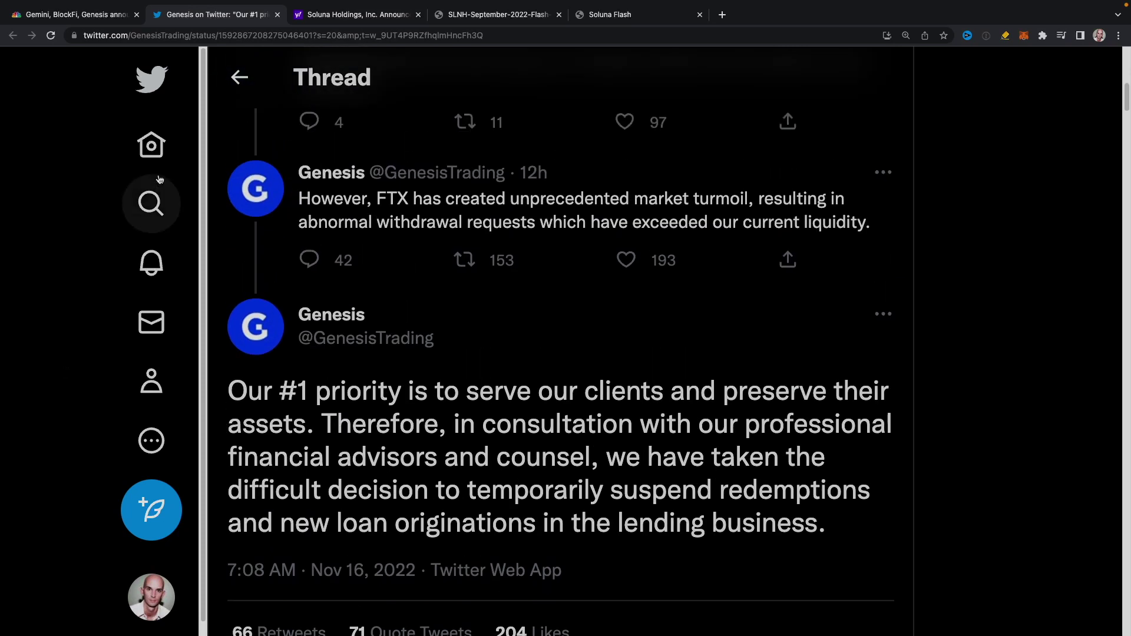
Back on the CNBC article, read through the Gemini Earn withdrawal pause and AWS outage paragraphs
left_click(92, 17)
scroll(150, 501, "down", 10)
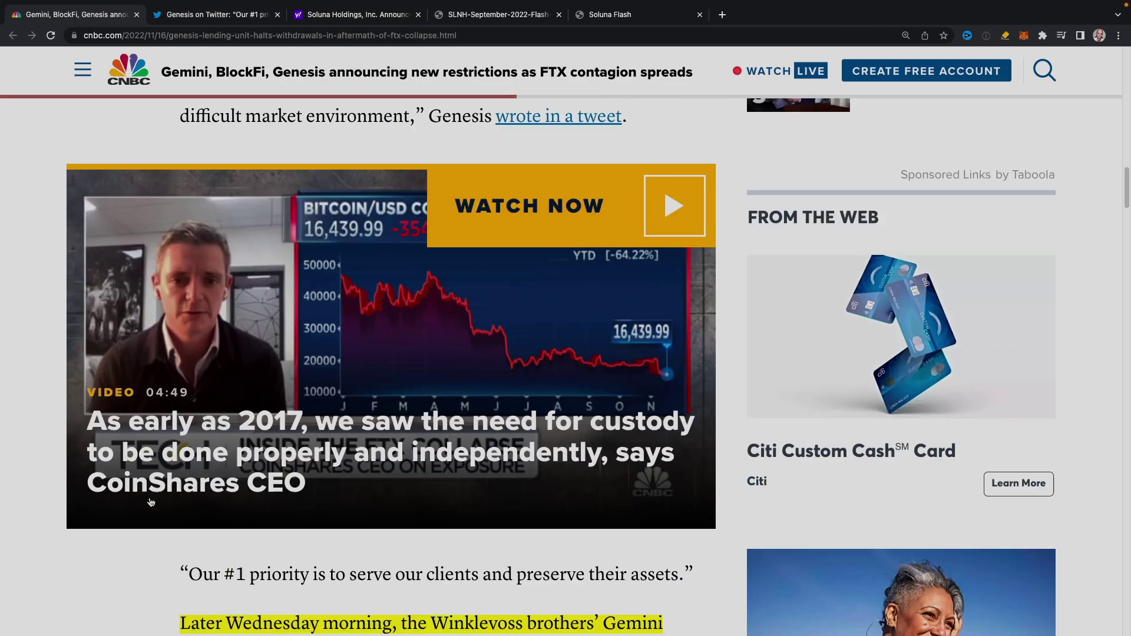
scroll(149, 496, "down", 3)
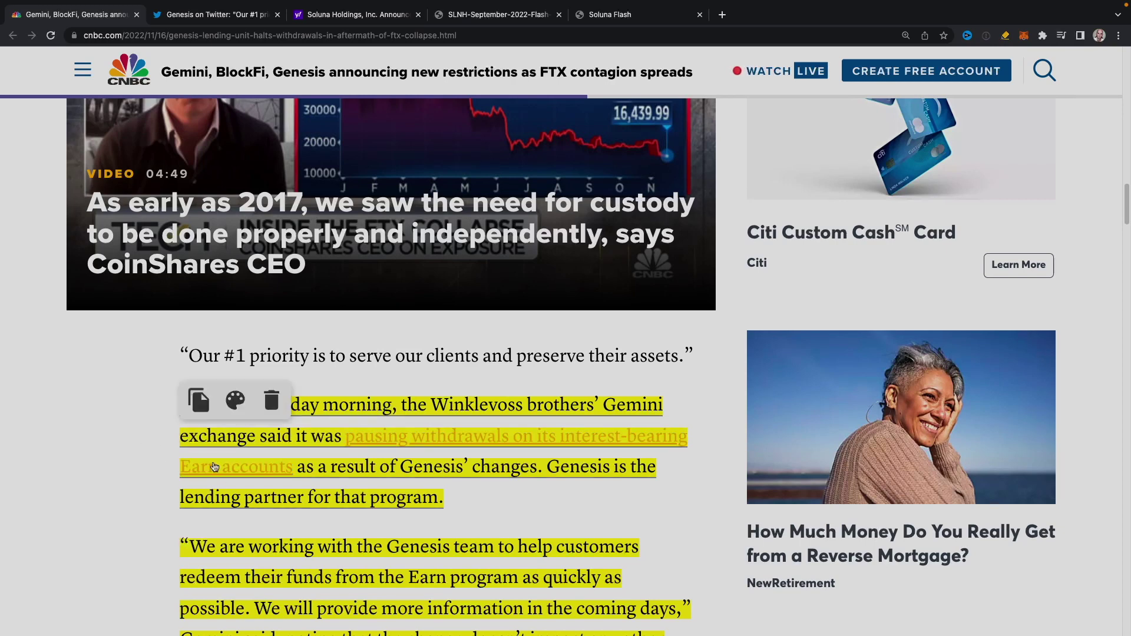
scroll(149, 475, "down", 1)
scroll(148, 475, "down", 1)
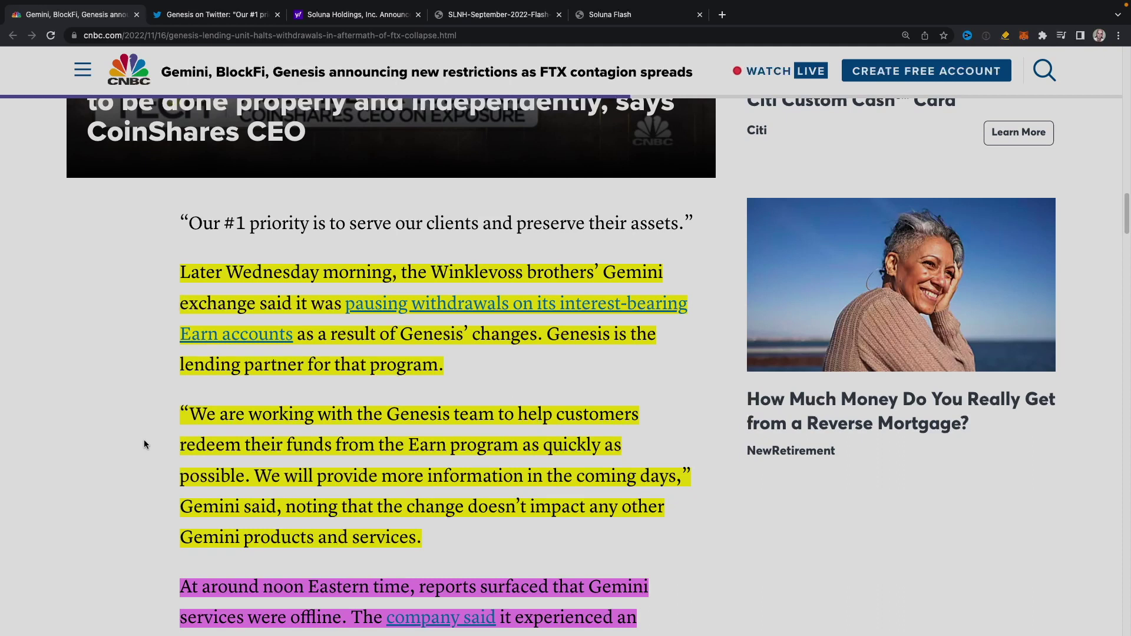
scroll(145, 443, "down", 3)
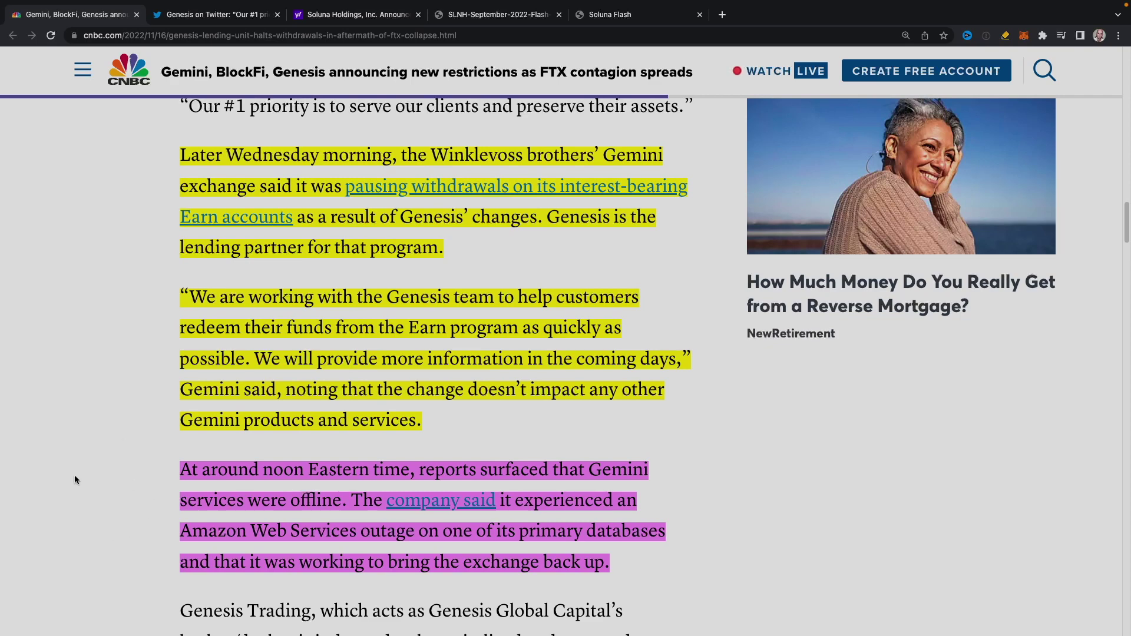
scroll(94, 482, "down", 3)
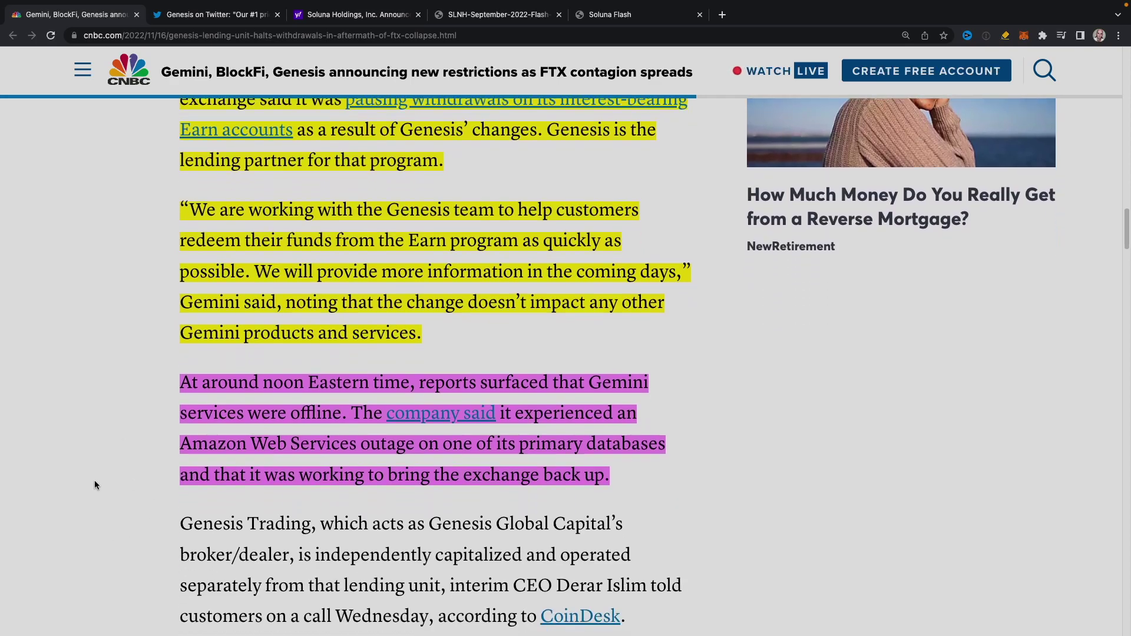
scroll(94, 485, "down", 1)
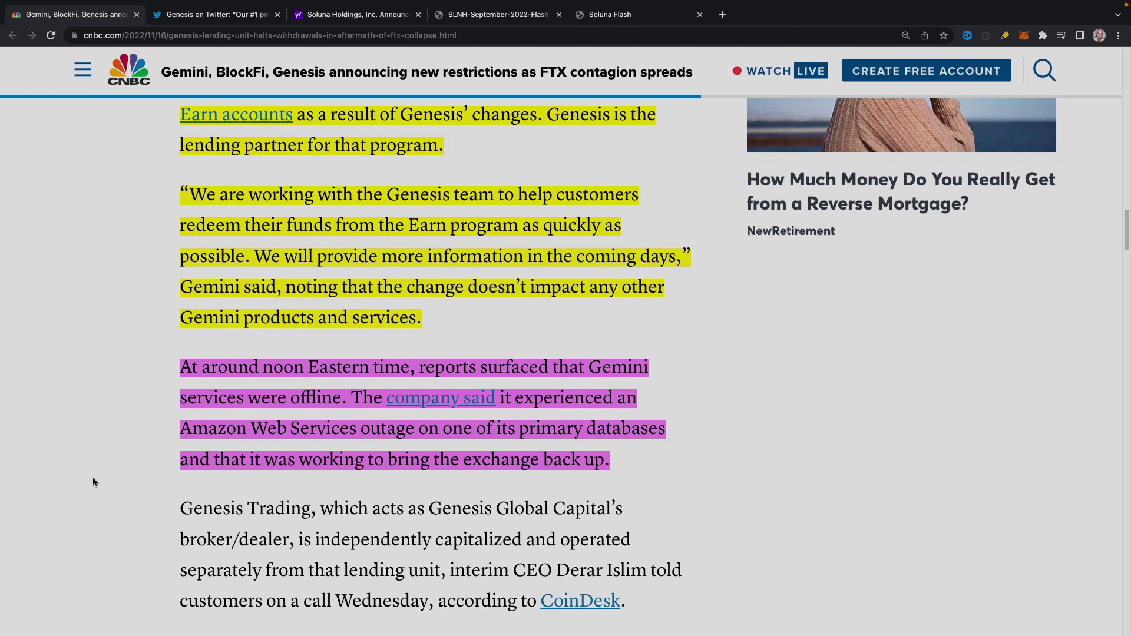
scroll(93, 481, "down", 3)
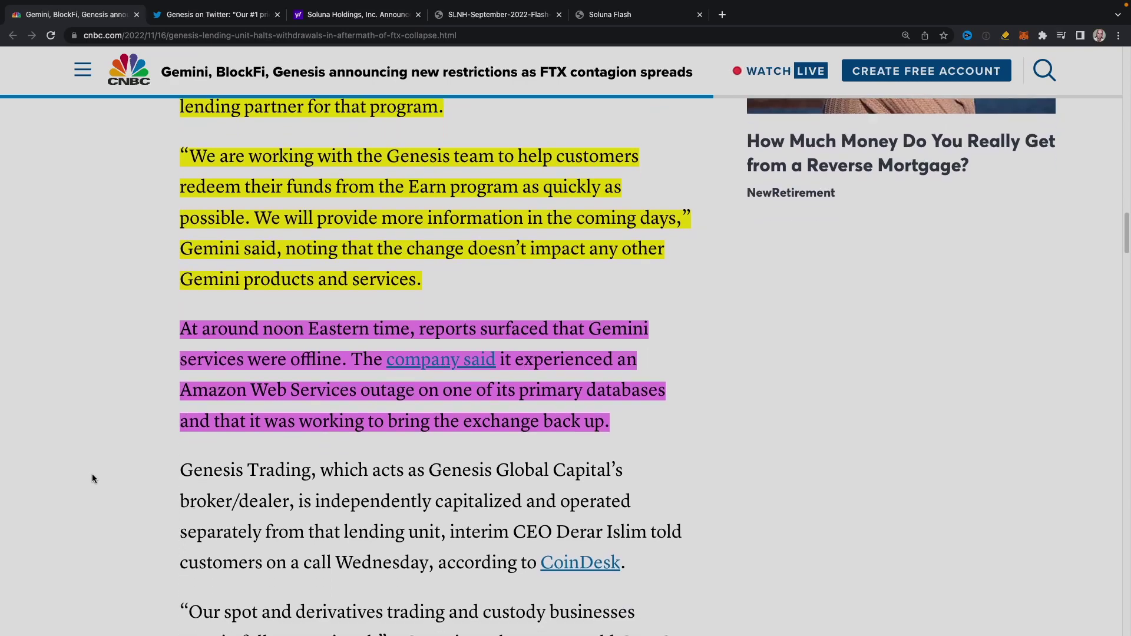
scroll(92, 479, "down", 1)
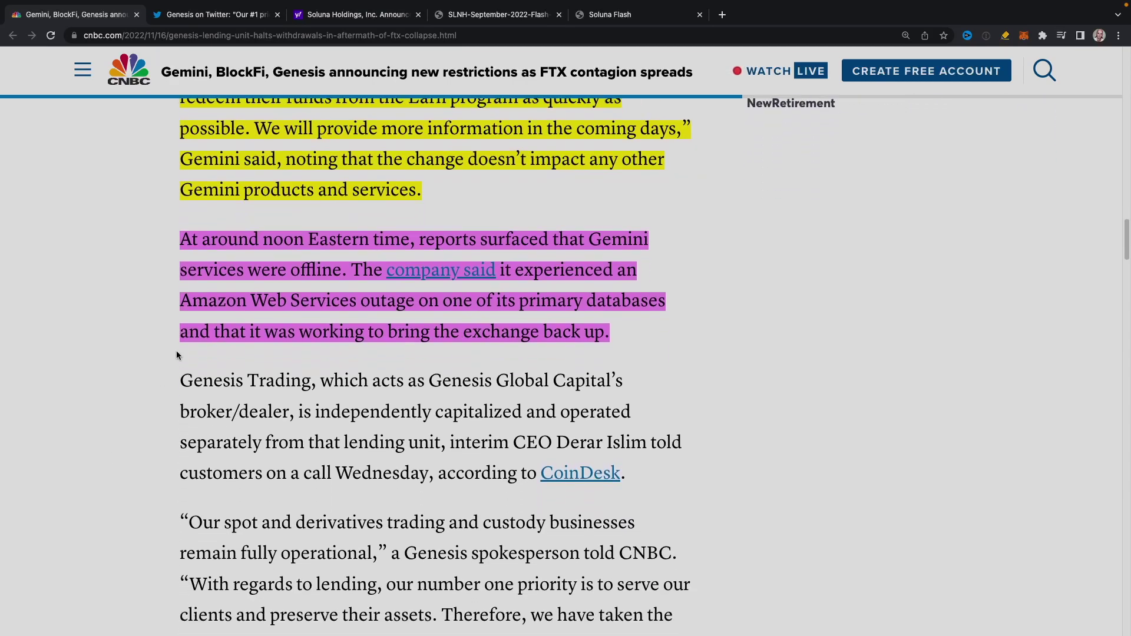
Scroll to the CNBC article's final paragraph noting FTX may have over 1 million creditors
scroll(140, 433, "down", 10)
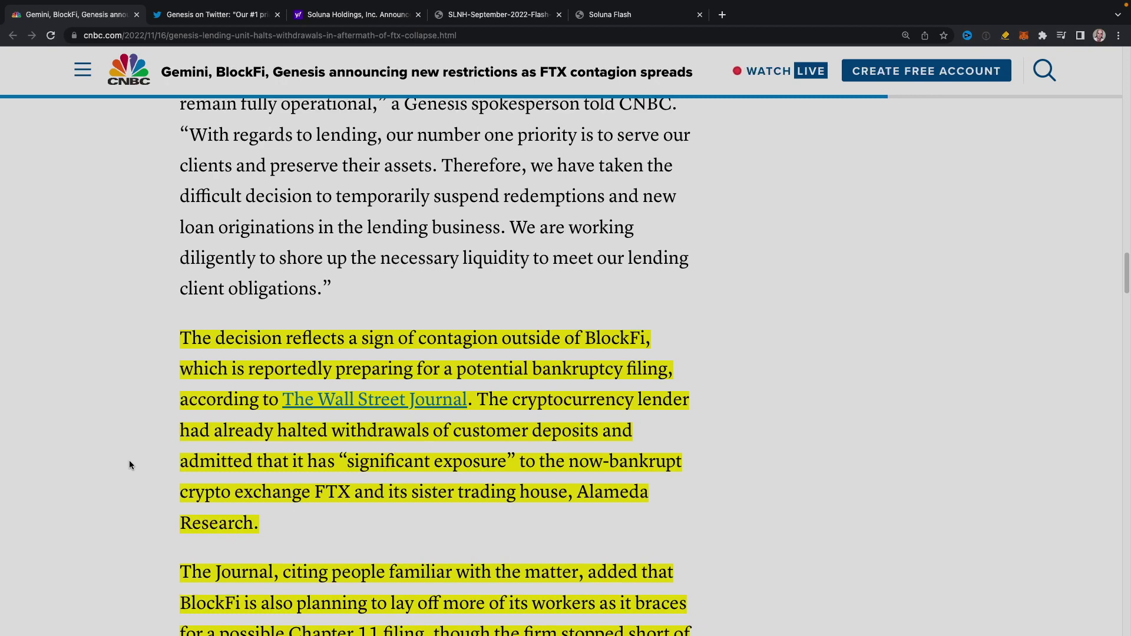
scroll(130, 465, "down", 3)
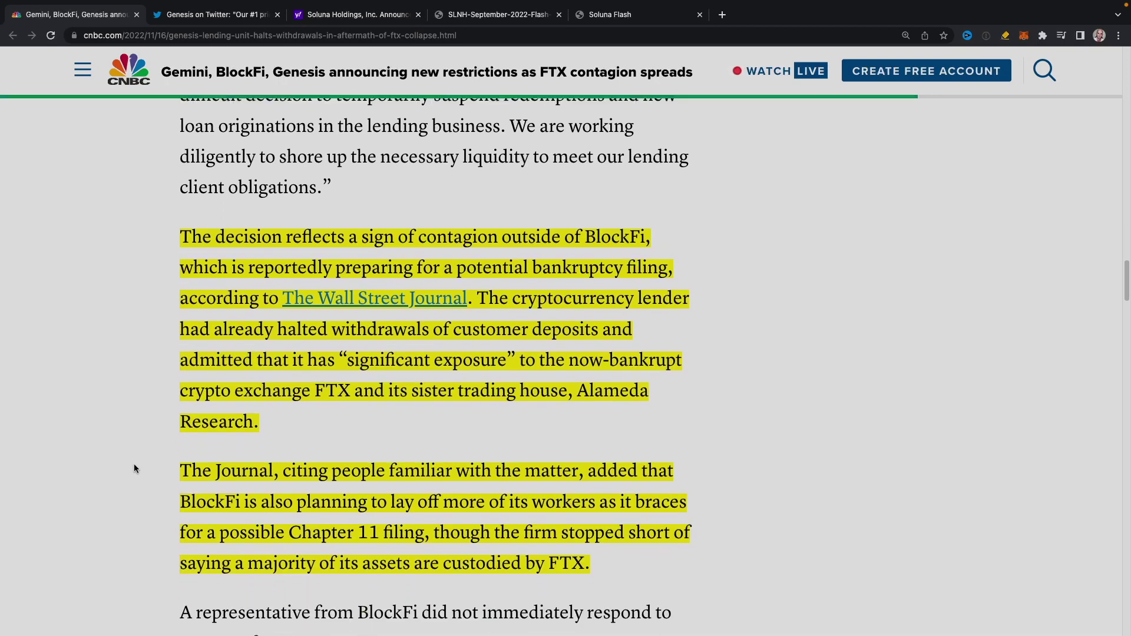
scroll(133, 464, "down", 2)
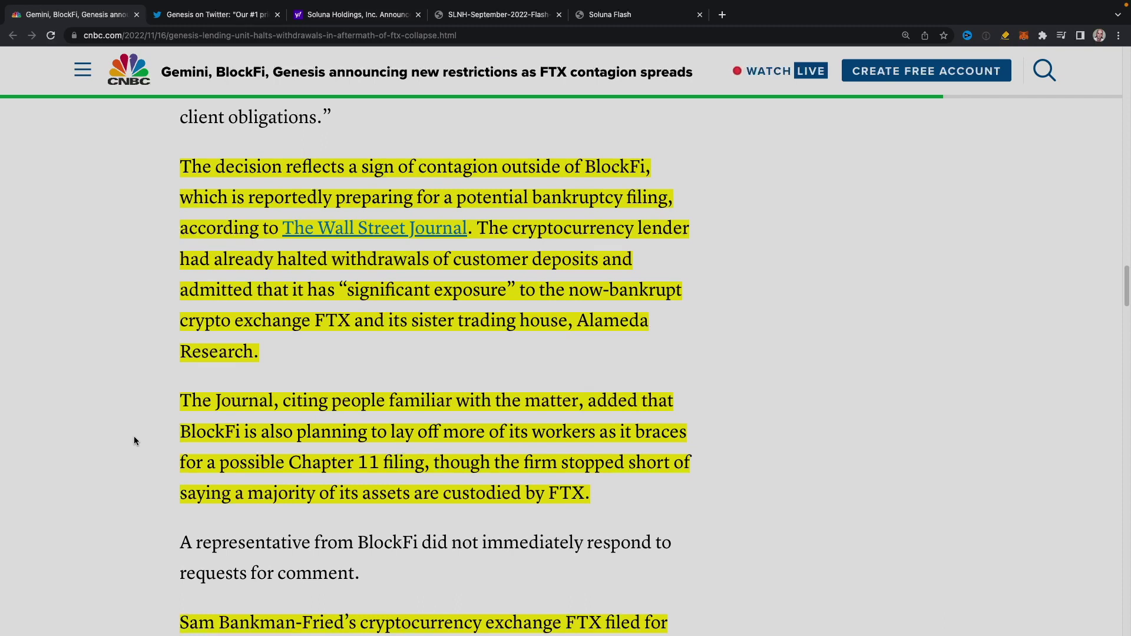
scroll(134, 440, "down", 3)
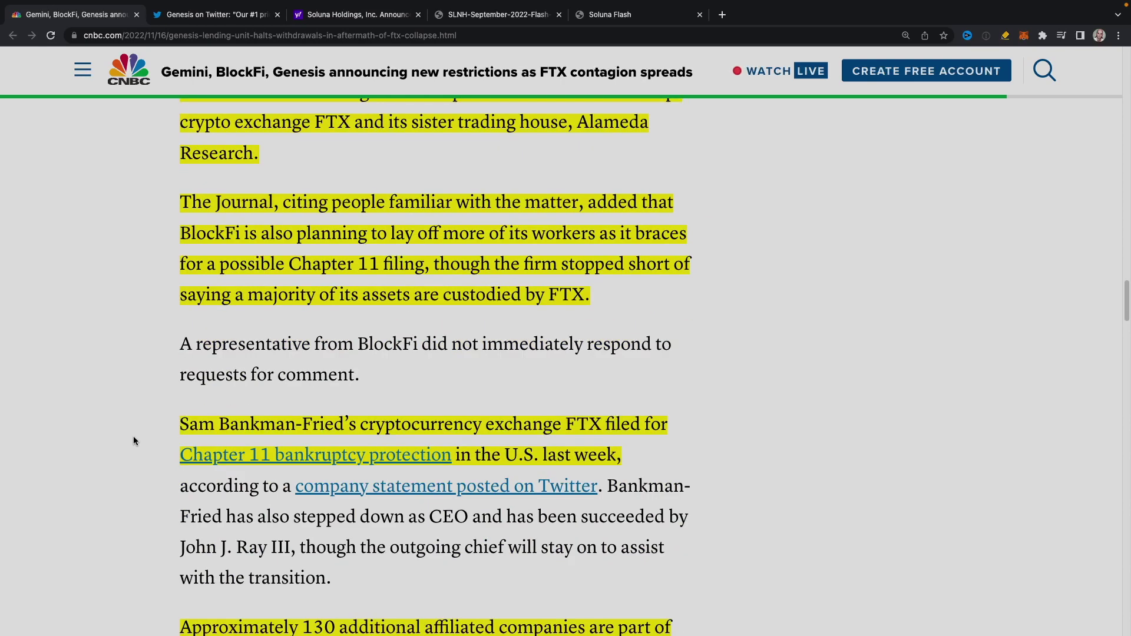
scroll(134, 441, "down", 1)
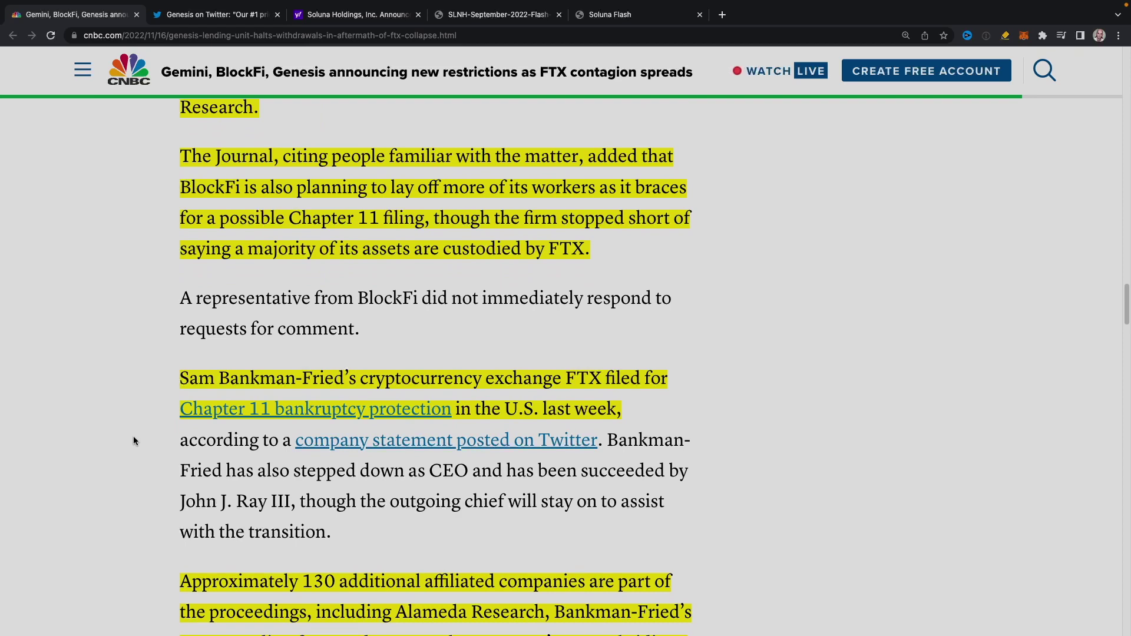
scroll(133, 441, "down", 3)
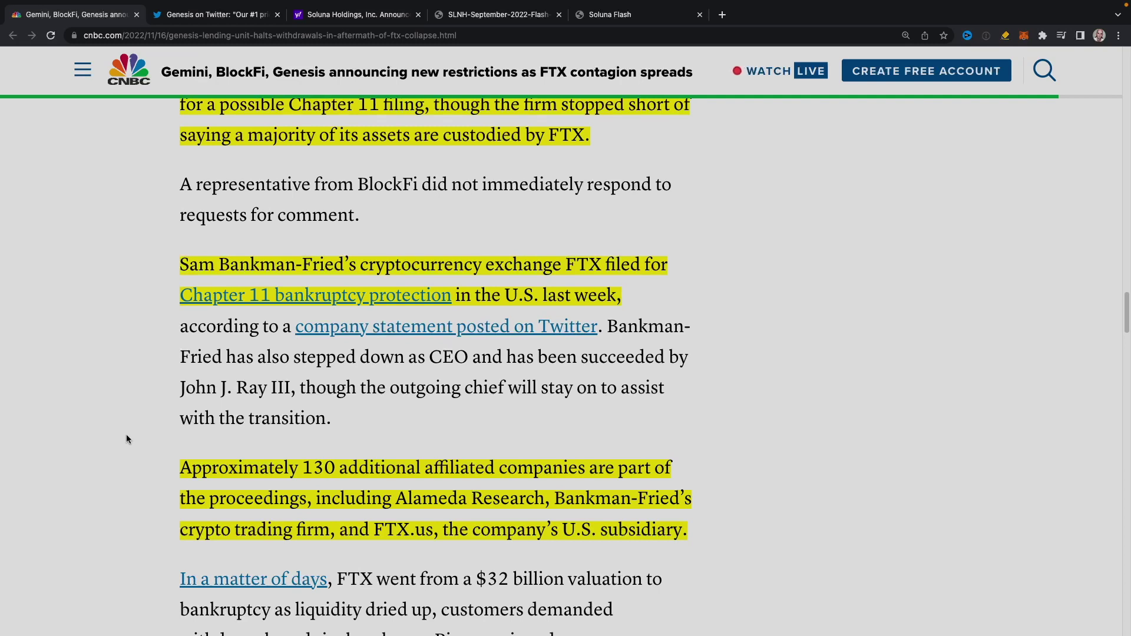
scroll(152, 505, "down", 5)
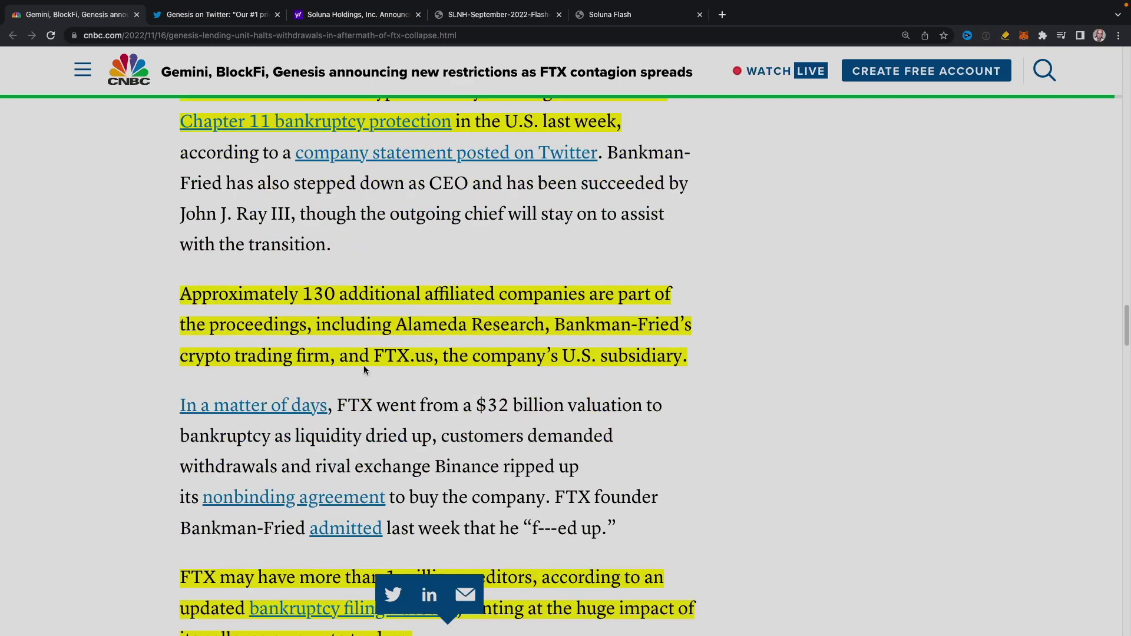
scroll(133, 418, "down", 1)
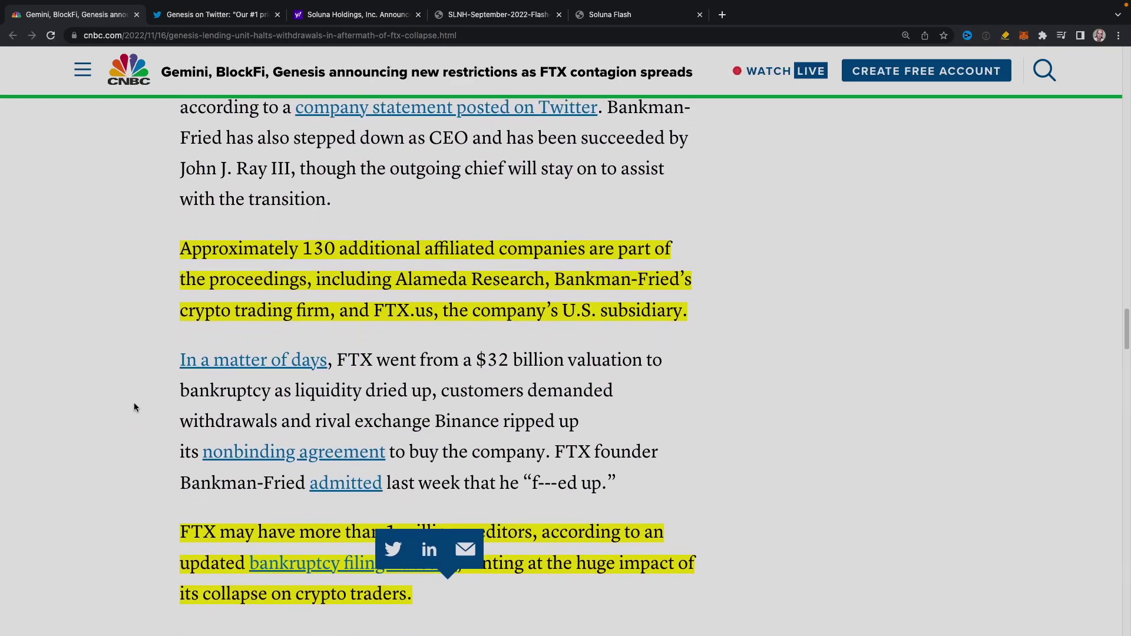
scroll(133, 402, "down", 2)
mouse_move(353, 520)
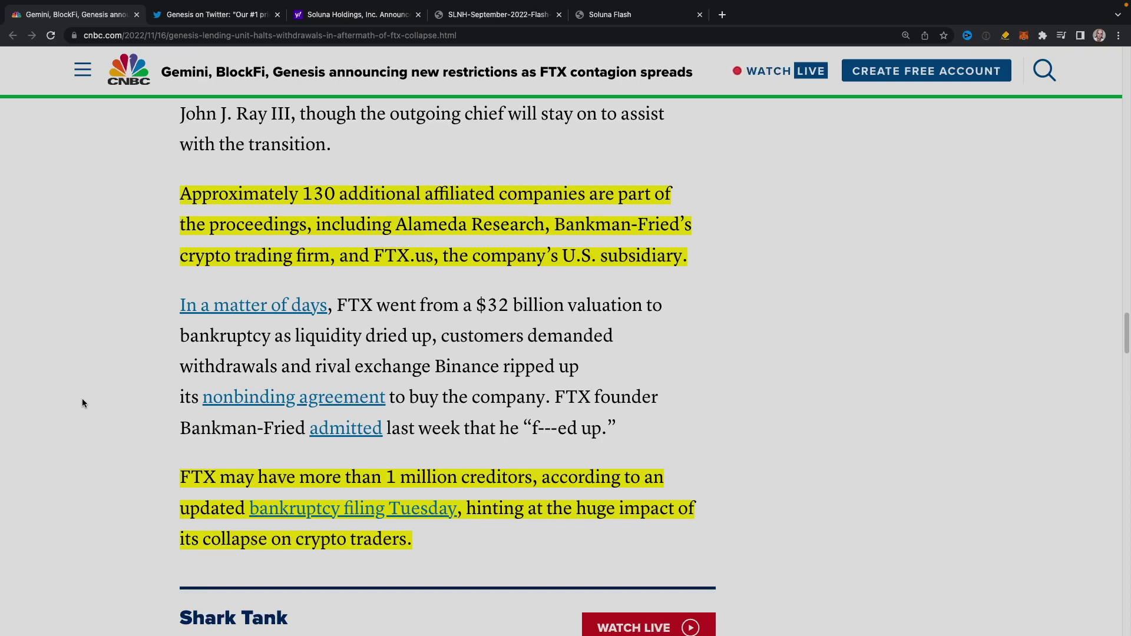
scroll(82, 399, "down", 3)
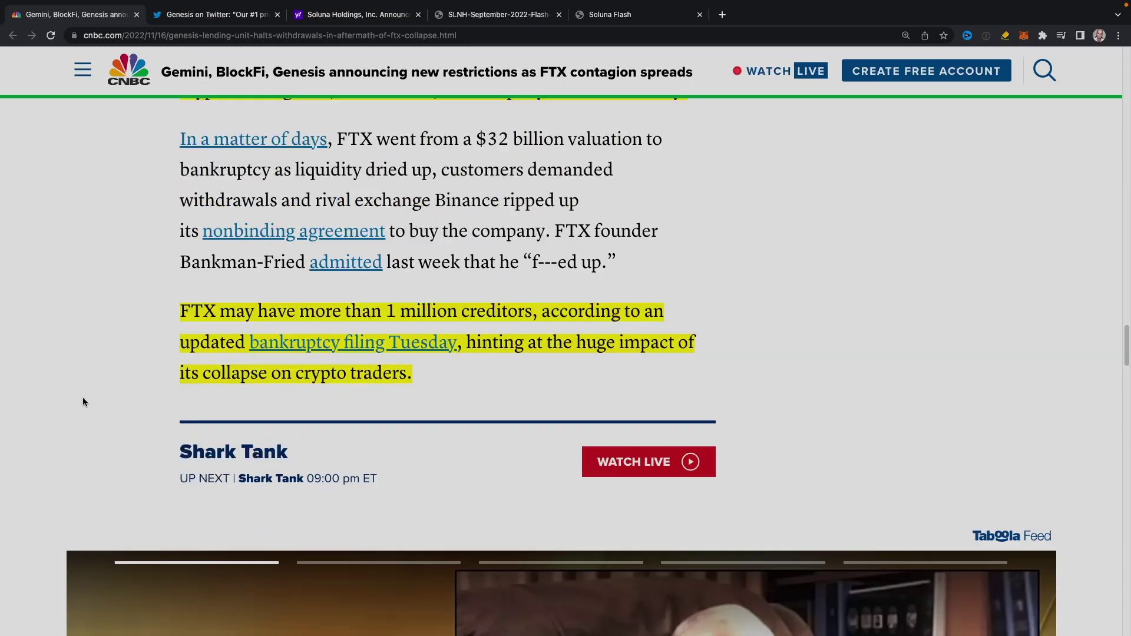
scroll(82, 400, "up", 1)
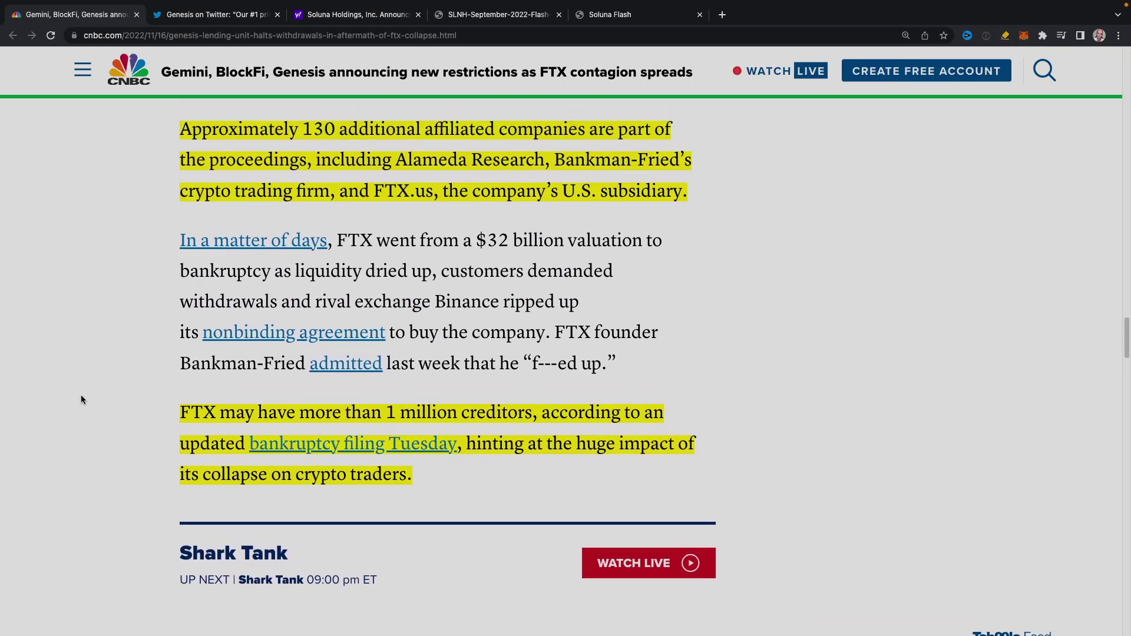
scroll(81, 396, "up", 1)
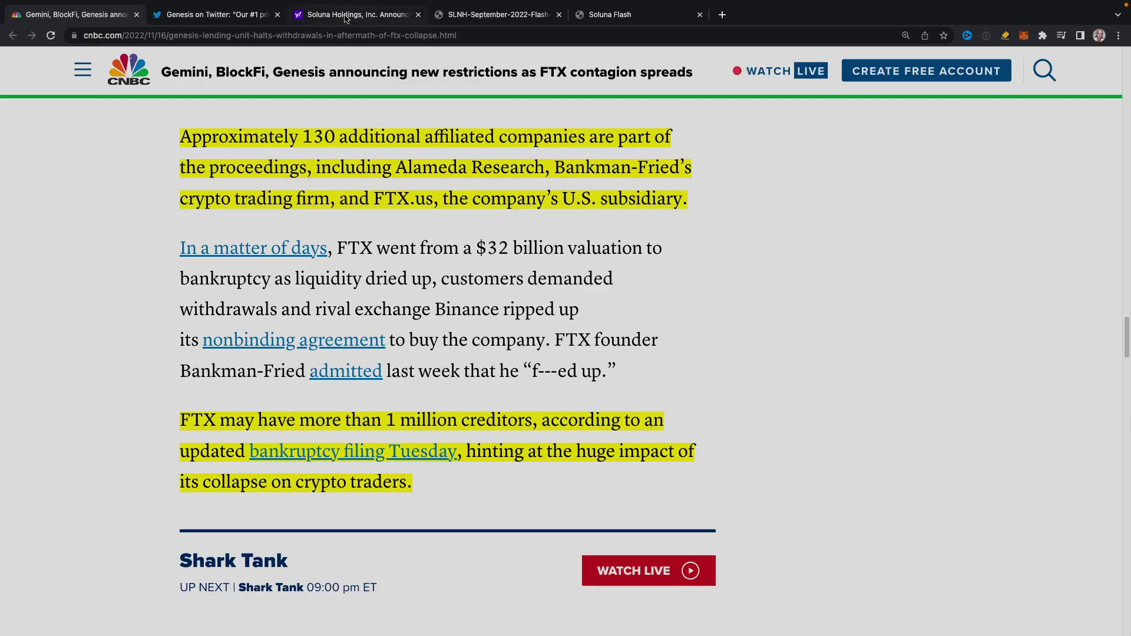
Switch to Yahoo Finance's Soluna Q3 2022 release and read down to the $6.4 million total revenue
key("super+3")
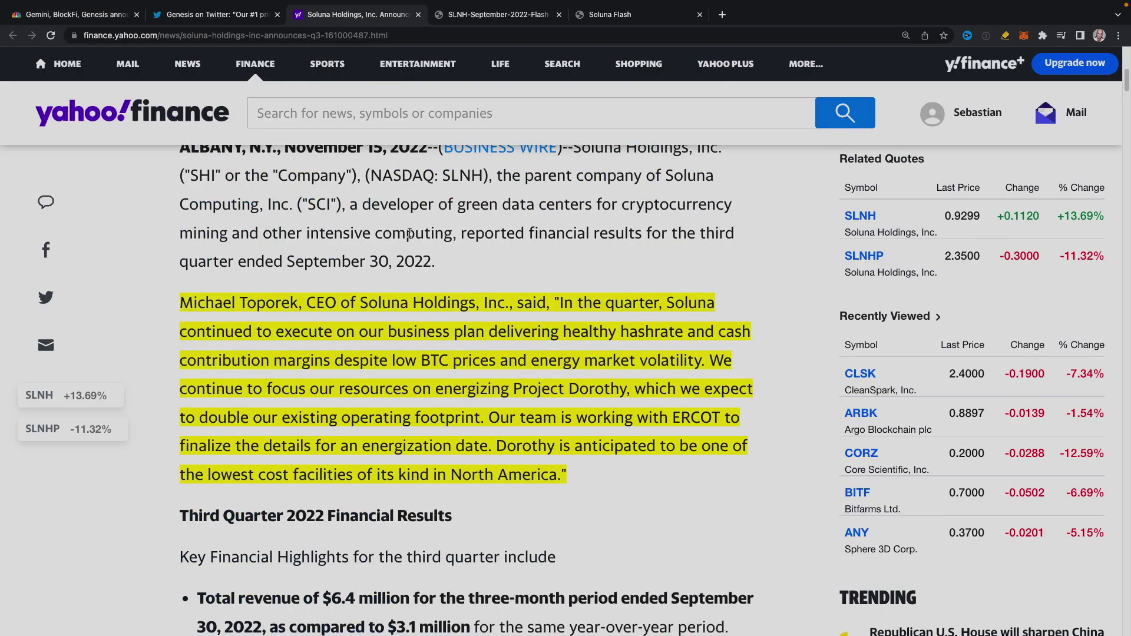
scroll(230, 243, "up", 3)
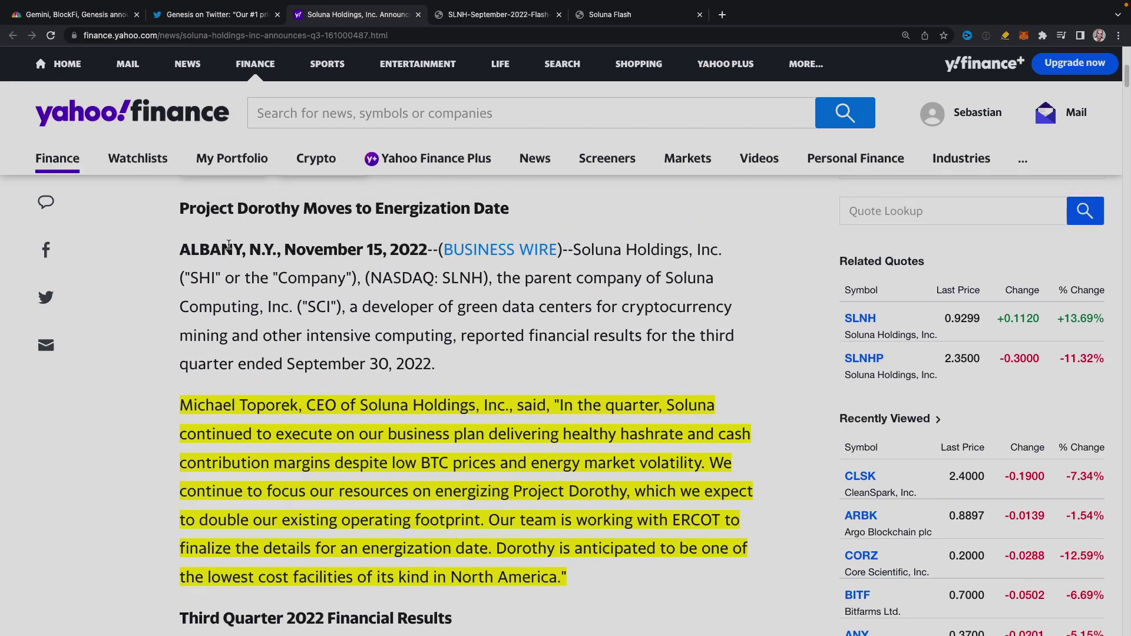
scroll(229, 244, "up", 8)
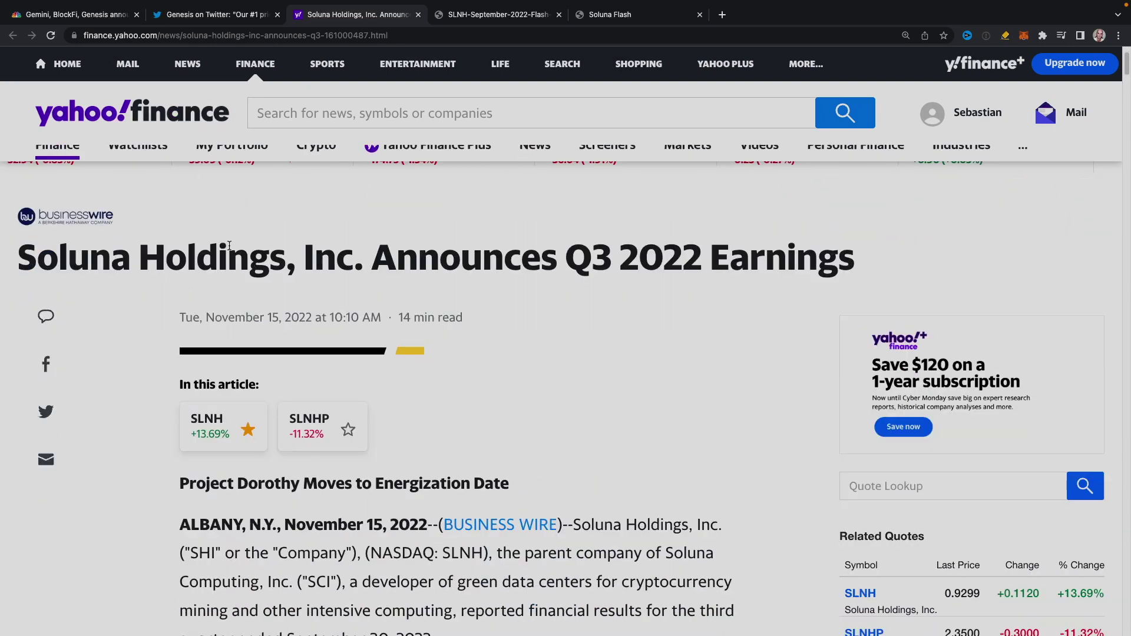
scroll(140, 403, "down", 9)
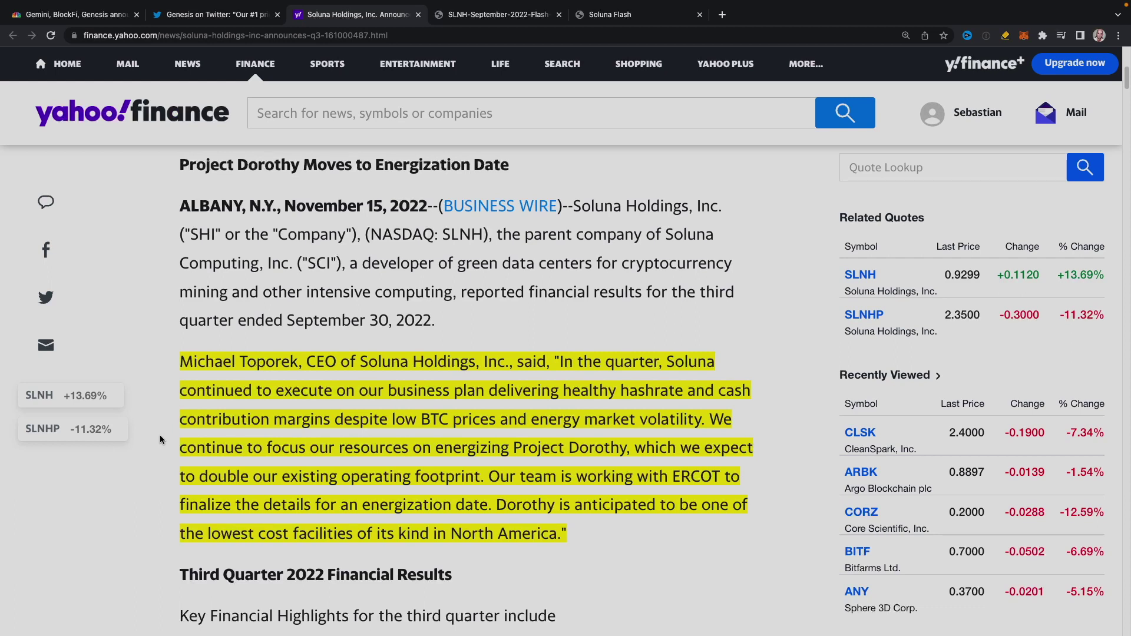
scroll(361, 459, "down", 3)
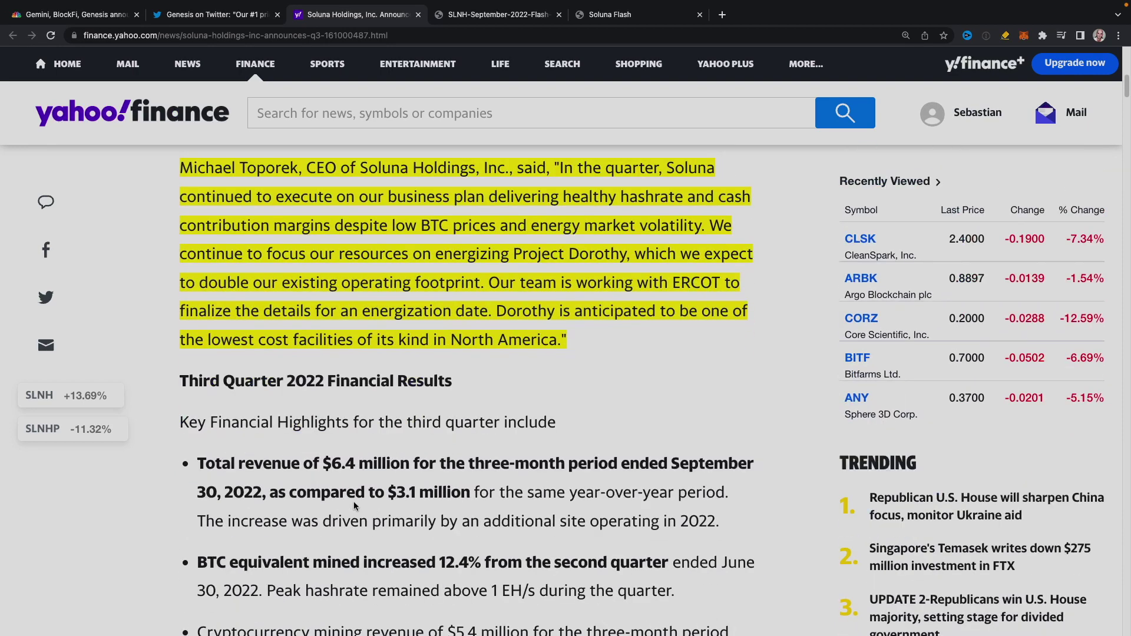
scroll(365, 507, "down", 1)
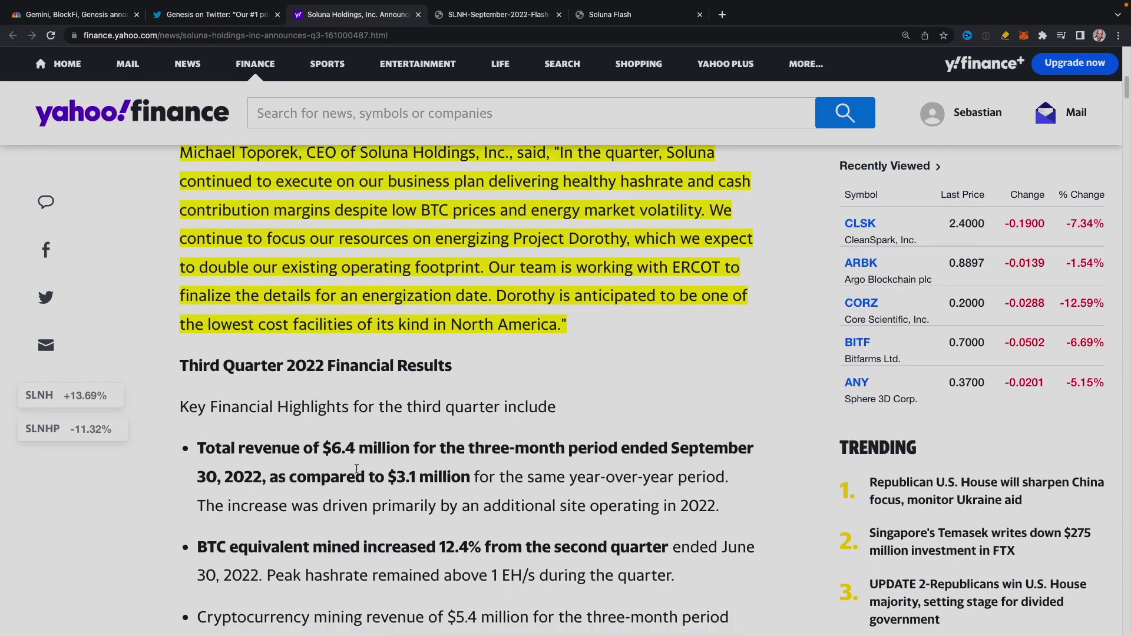
Step to the next kWh match in the September flash report, then check the Soluna Flash Q3 PDF
left_click(487, 19)
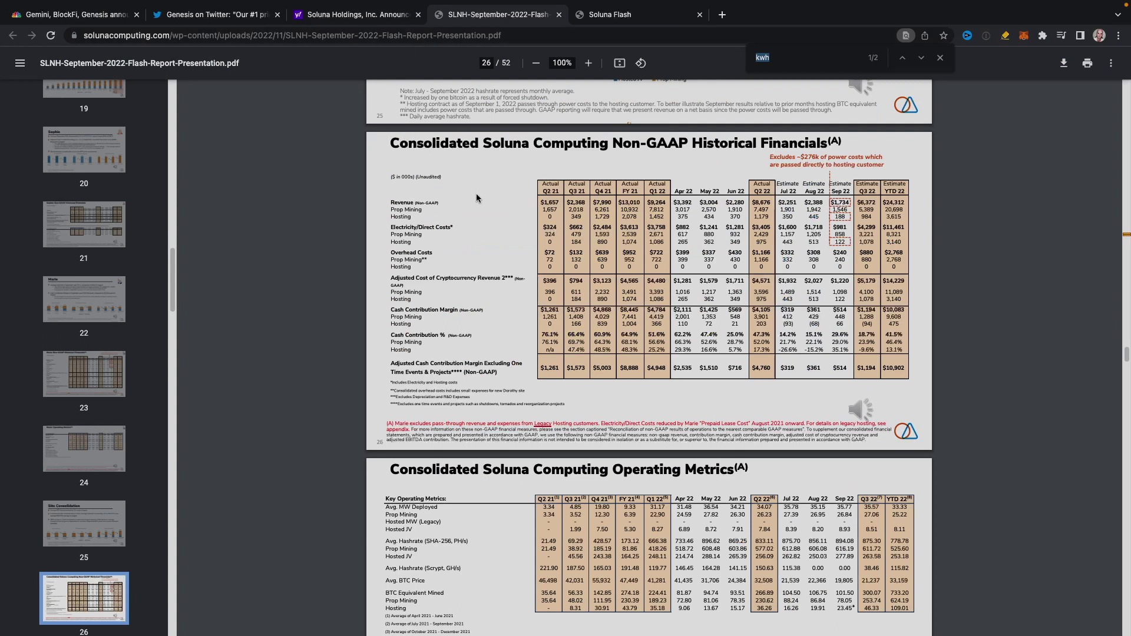
left_click(921, 58)
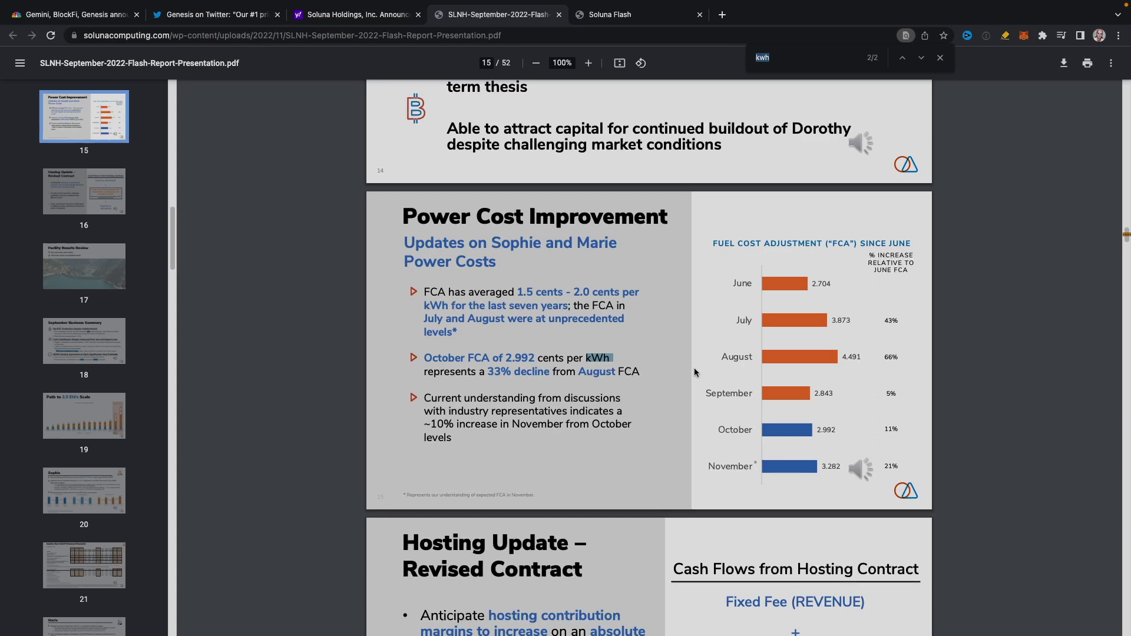
left_click(627, 16)
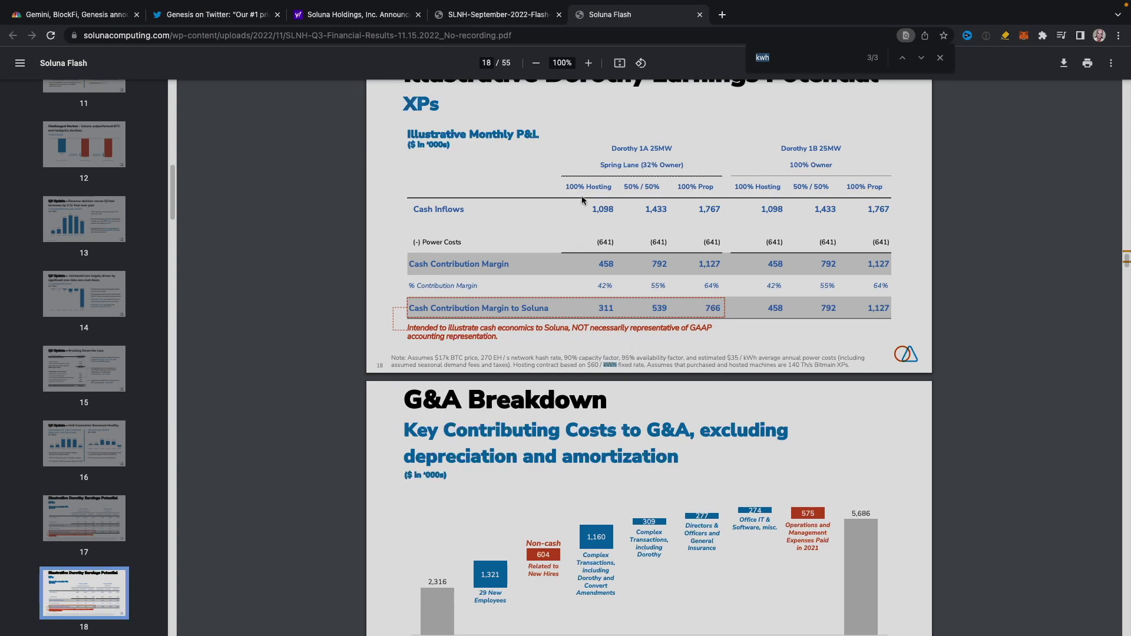
Enlarge the September report's Consolidated Non-GAAP Historical Financials table on page 26 to 175%, then move to Numbers
left_click(466, 19)
scroll(630, 354, "down", 10)
scroll(630, 356, "down", 20)
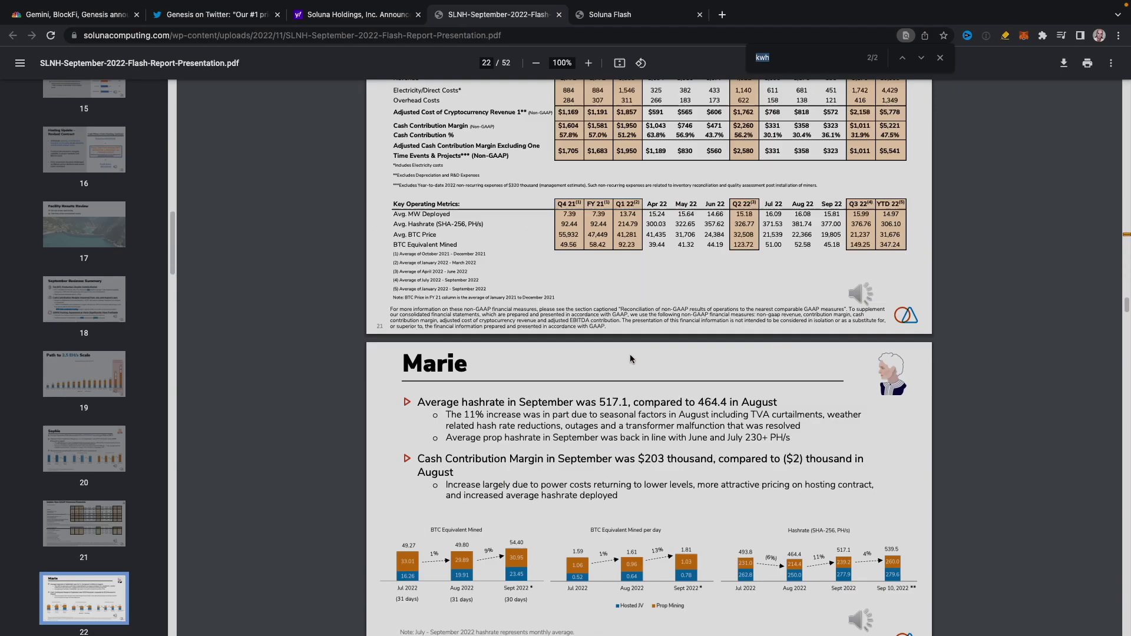
scroll(630, 354, "down", 15)
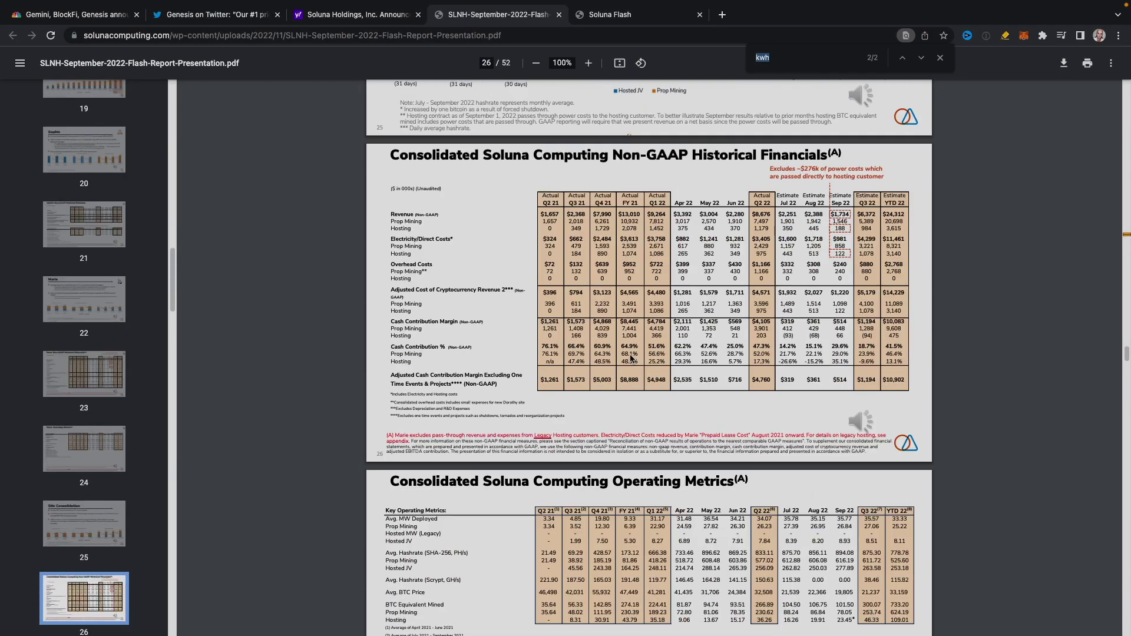
key("ctrl+plus")
key("ctrl+plus")
key("ctrl+plus")
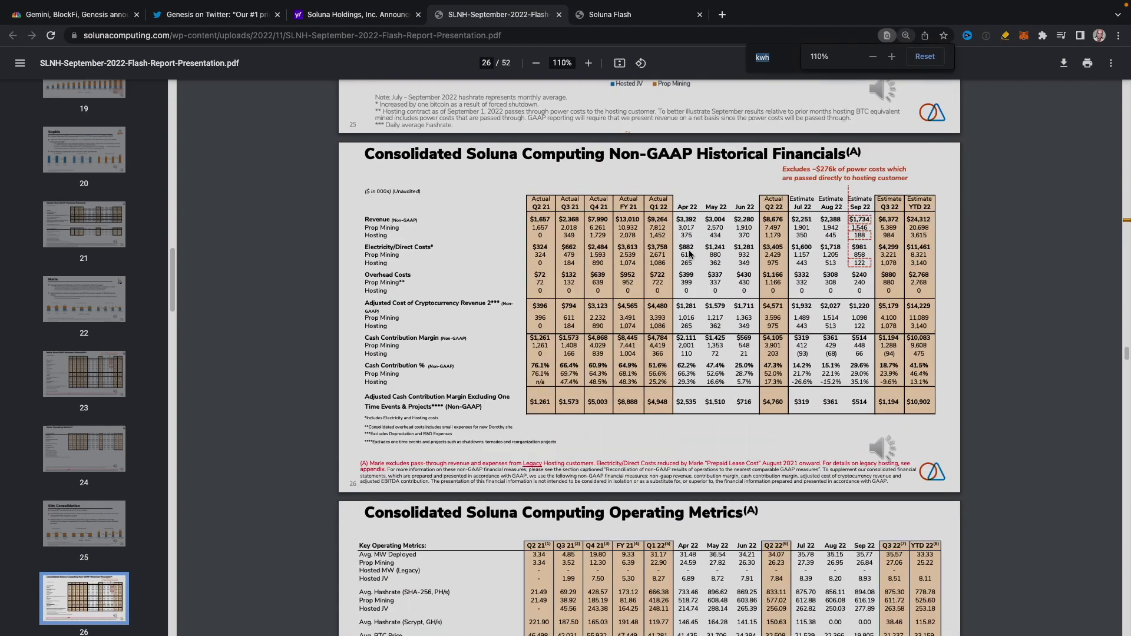
key("ctrl+plus")
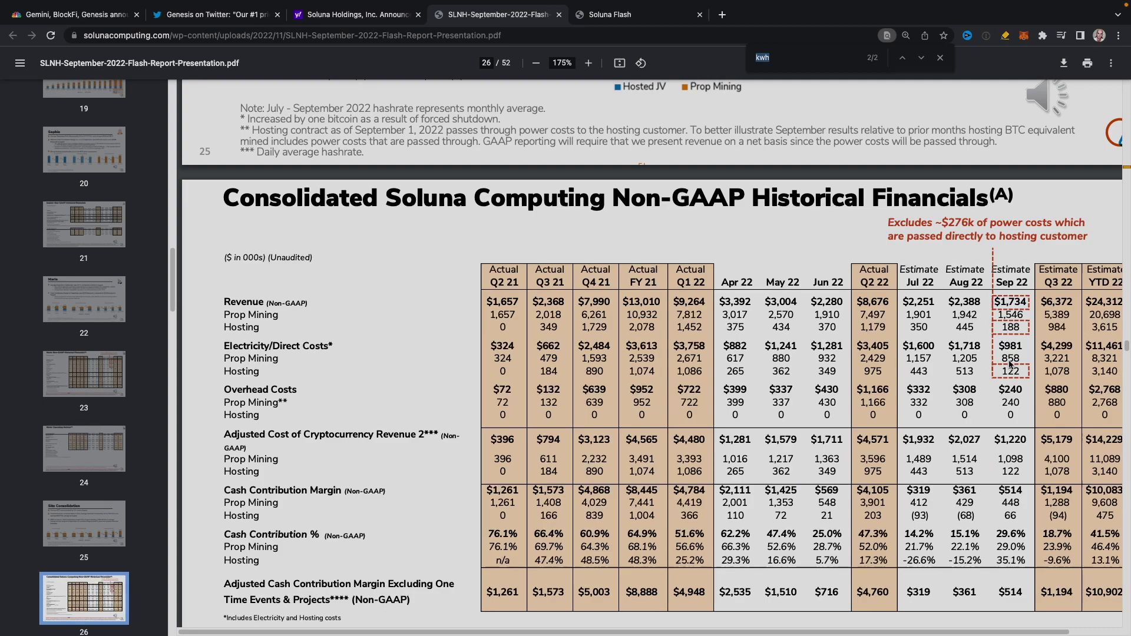
key("ctrl+Right")
key("ctrl+Right")
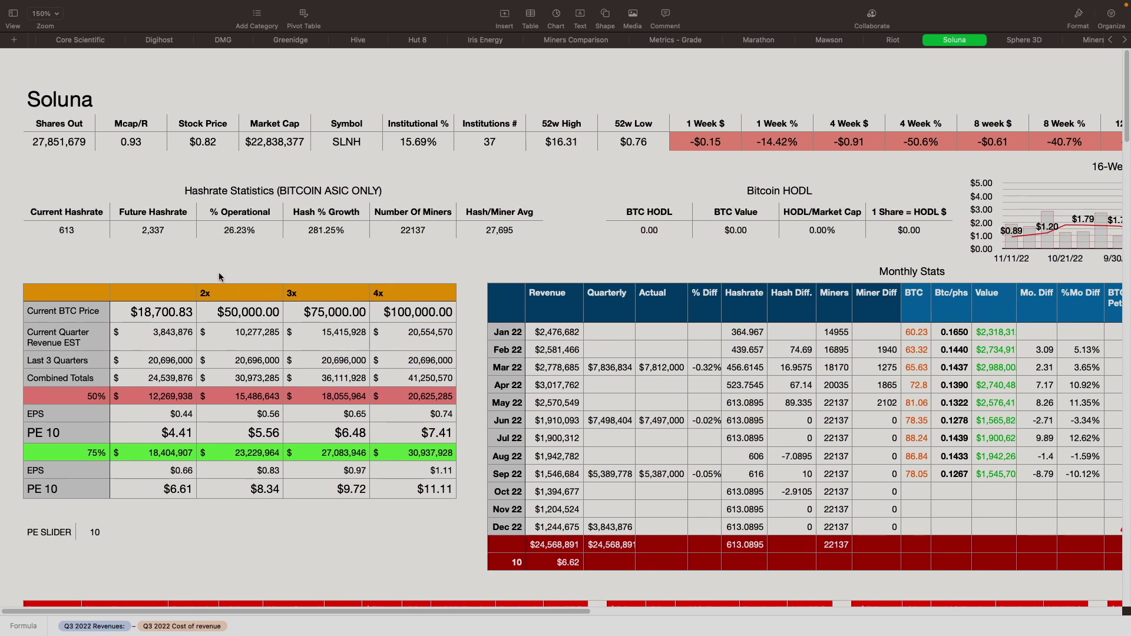
Scroll past the Soluna sheet's share price and hashrate stats to the 1 BTC COST calculations
scroll(416, 339, "down", 3)
scroll(415, 334, "down", 1)
scroll(291, 368, "down", 2)
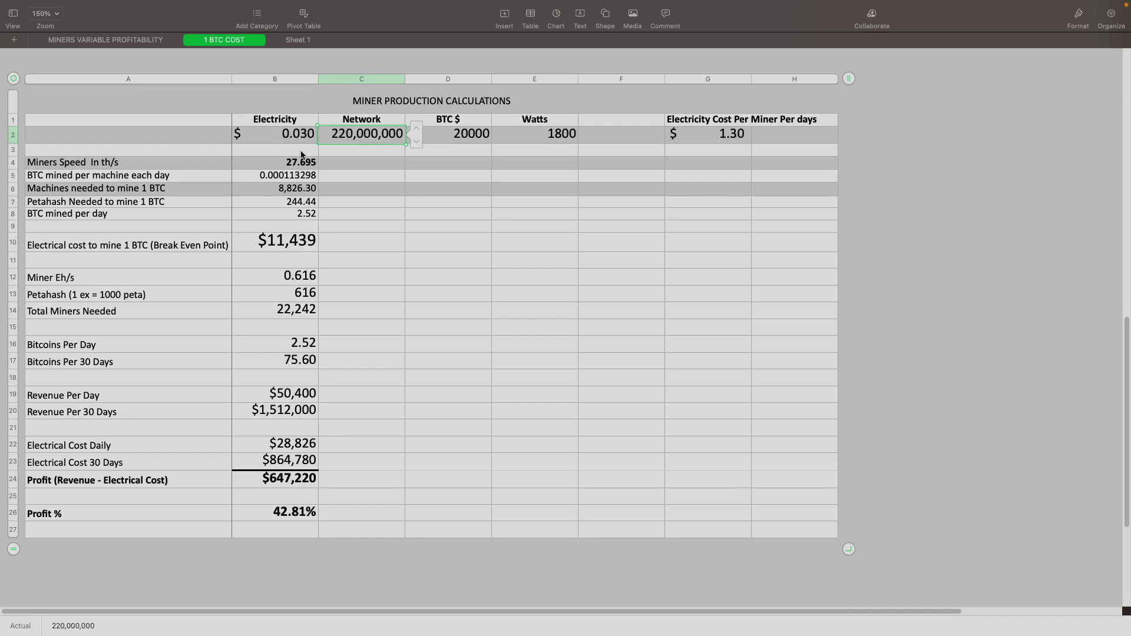
Raise the Network value in C2 to 265,000,000
left_click(415, 130)
left_click(415, 129)
left_click(415, 130)
left_click(415, 130)
left_click(415, 129)
left_click(415, 129)
left_click(415, 129)
left_click(415, 130)
left_click(415, 130)
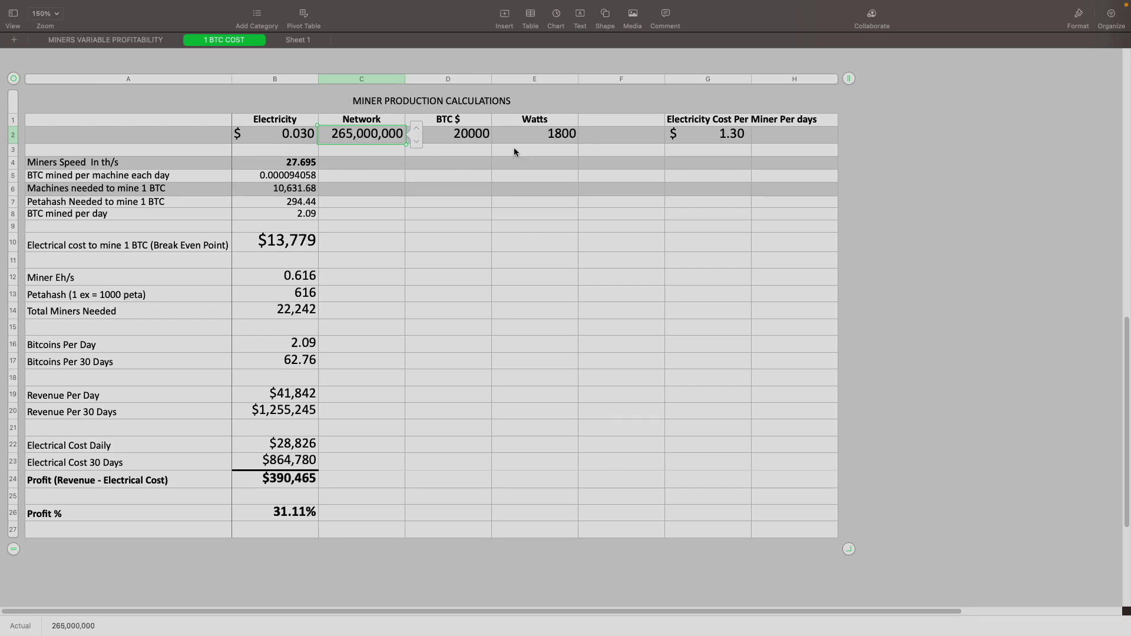
Lower the BTC $ price in D2 to 16500
left_click(460, 136)
left_click(504, 142)
left_click(504, 142)
left_click(504, 142)
left_click(504, 142)
left_click(504, 141)
left_click(504, 142)
left_click(504, 142)
left_click(503, 142)
left_click(504, 142)
left_click(504, 142)
left_click(504, 142)
left_click(504, 142)
left_click(504, 142)
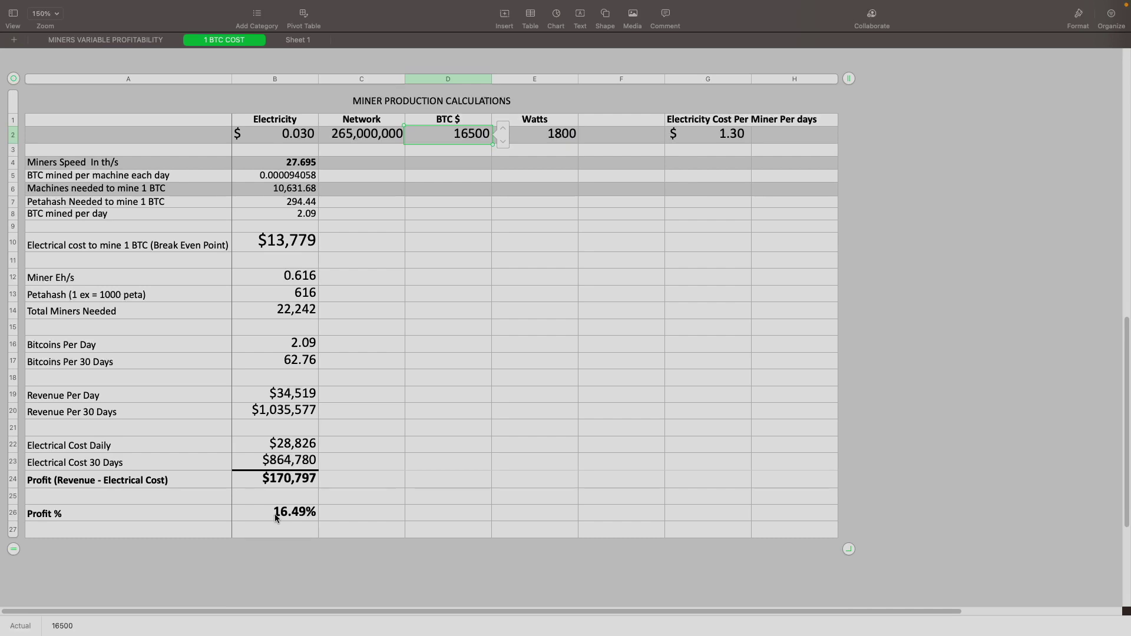
Raise the Electricity cost in B2 from 0.035 to 0.040
left_click(313, 139)
left_click(330, 129)
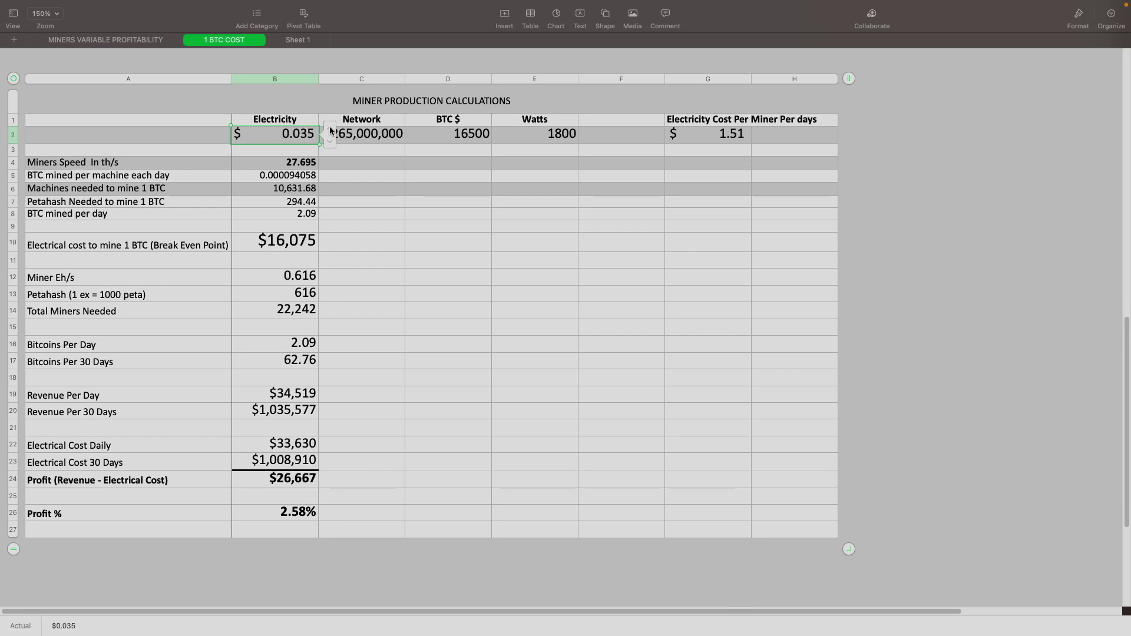
left_click(330, 129)
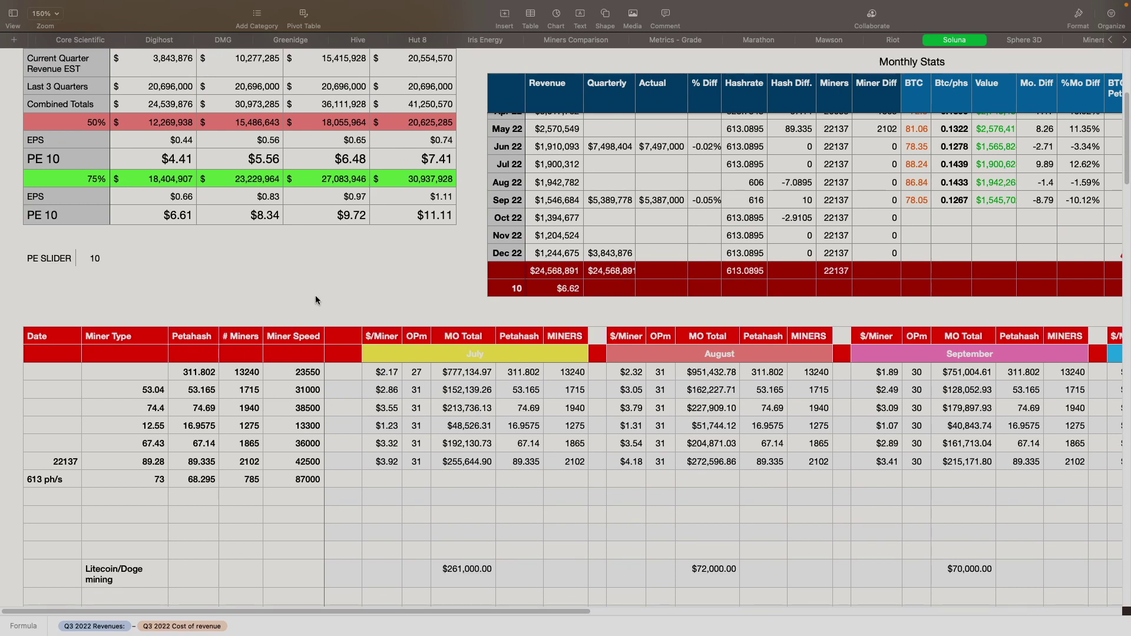
scroll(189, 374, "up", 5)
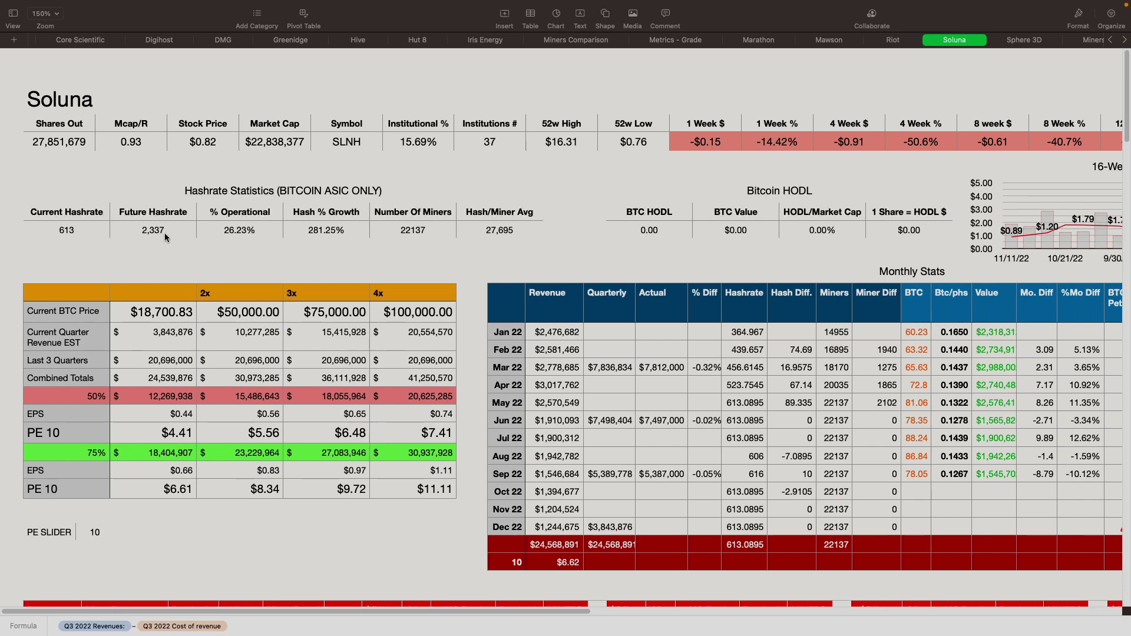
scroll(165, 237, "down", 10)
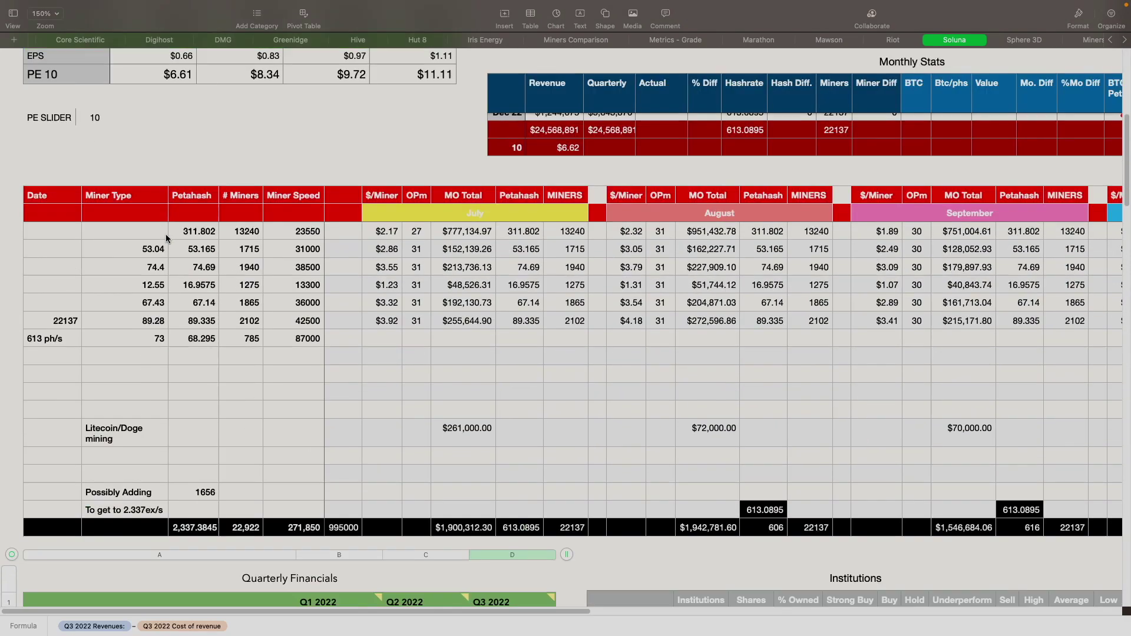
scroll(166, 238, "up", 1)
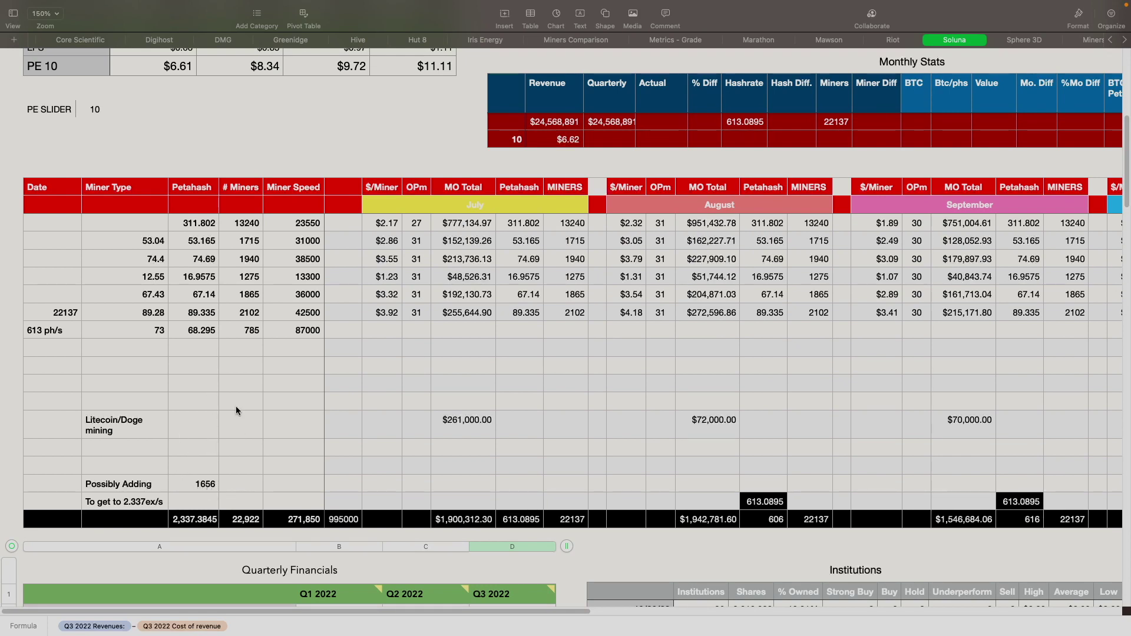
scroll(231, 402, "up", 10)
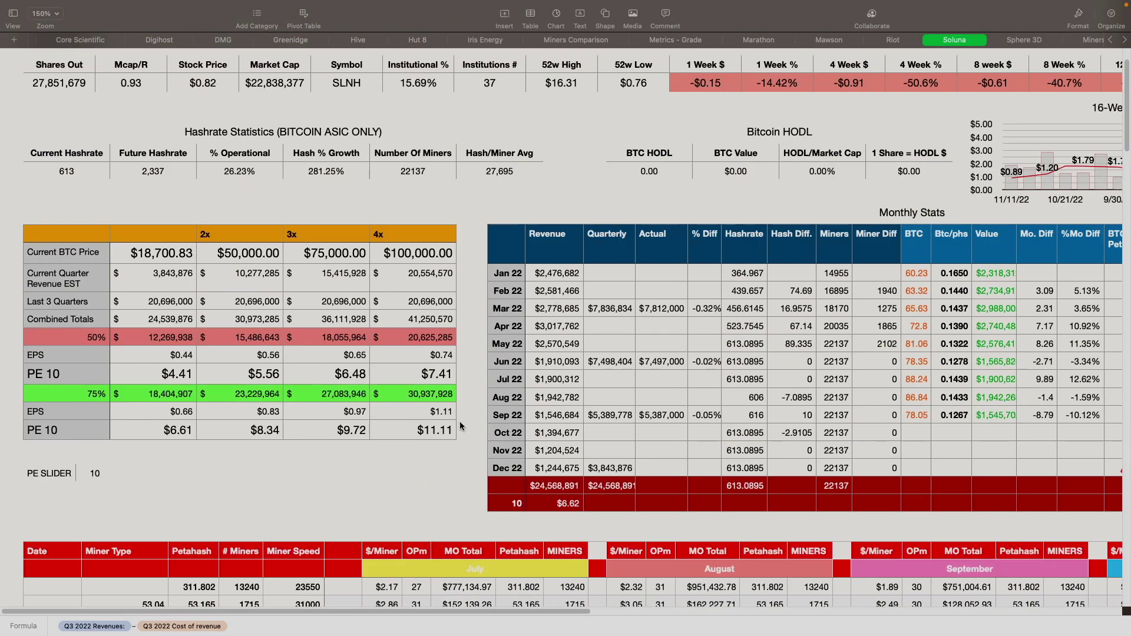
Inspect the Sep 22 quarterly and current-quarter revenue formulas, then raise the PE slider to 15
left_click(607, 420)
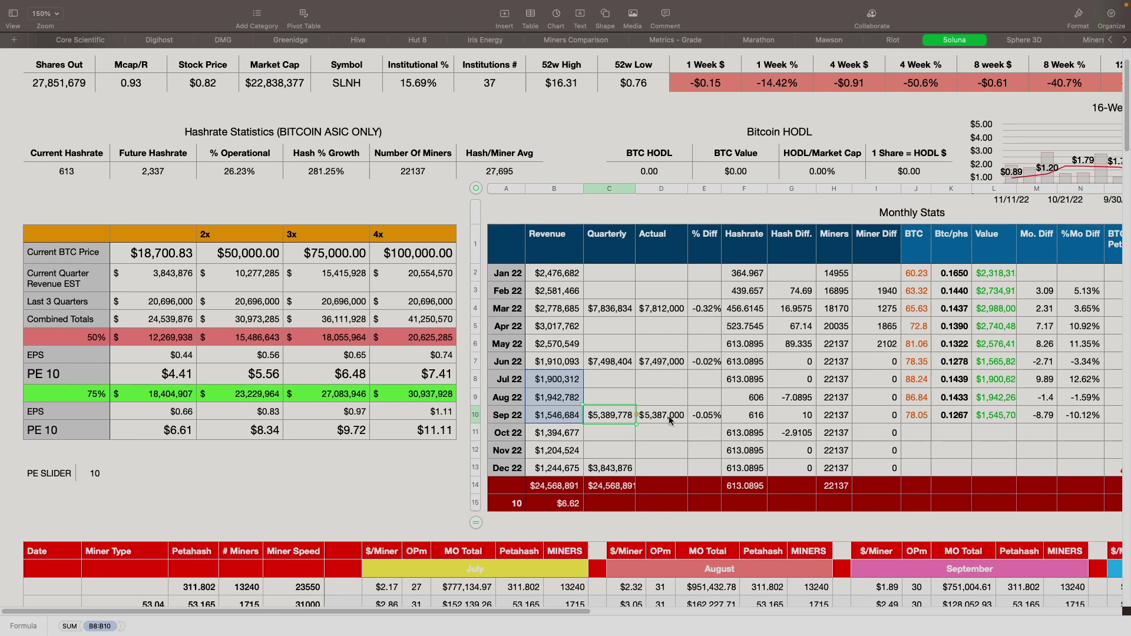
double_click(165, 277)
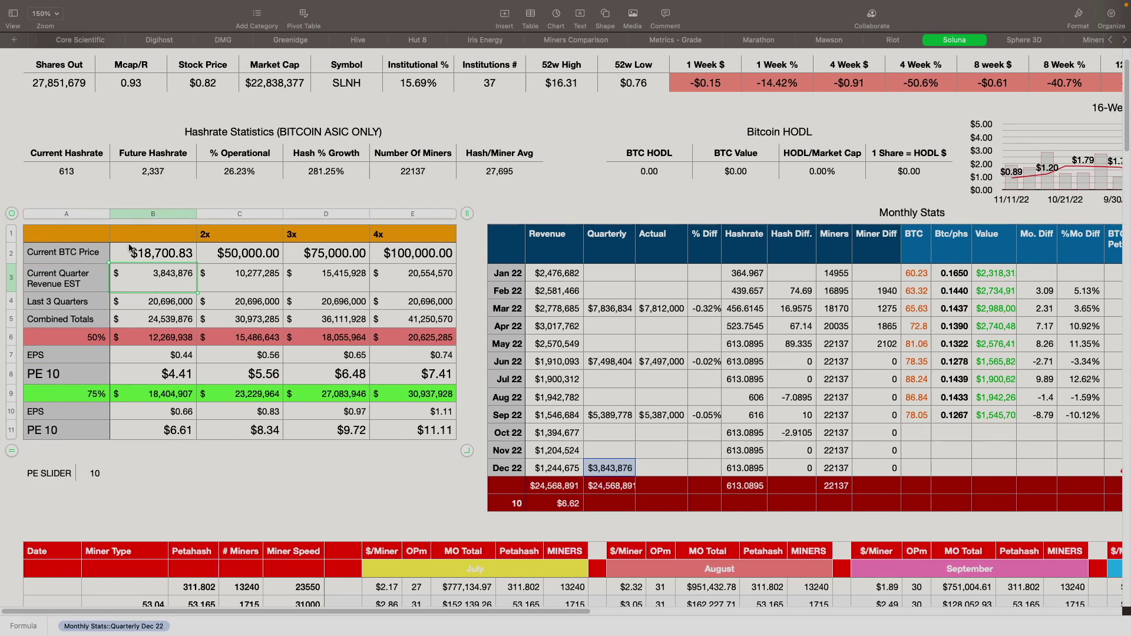
left_click(93, 479)
left_click(114, 470)
left_click(114, 469)
left_click(114, 470)
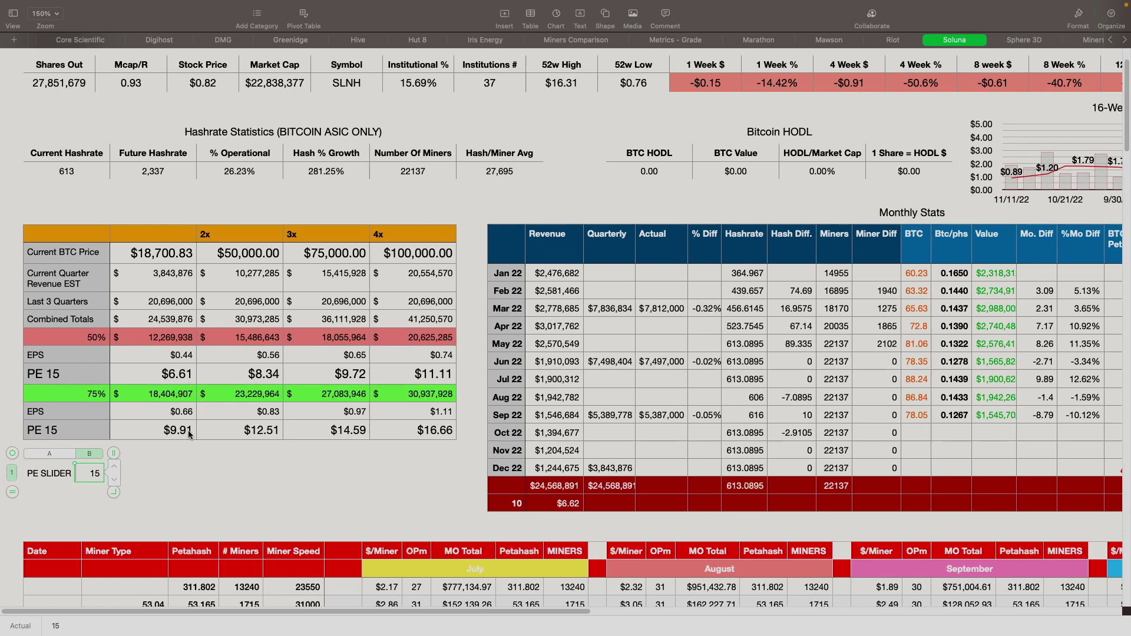
Lower the PE slider down to 1, then settle it at 2
left_click(116, 477)
left_click(116, 477)
left_click(115, 477)
left_click(116, 478)
left_click(115, 478)
left_click(115, 478)
left_click(116, 478)
left_click(116, 478)
left_click(115, 477)
left_click(116, 478)
left_click(116, 477)
left_click(115, 478)
left_click(117, 475)
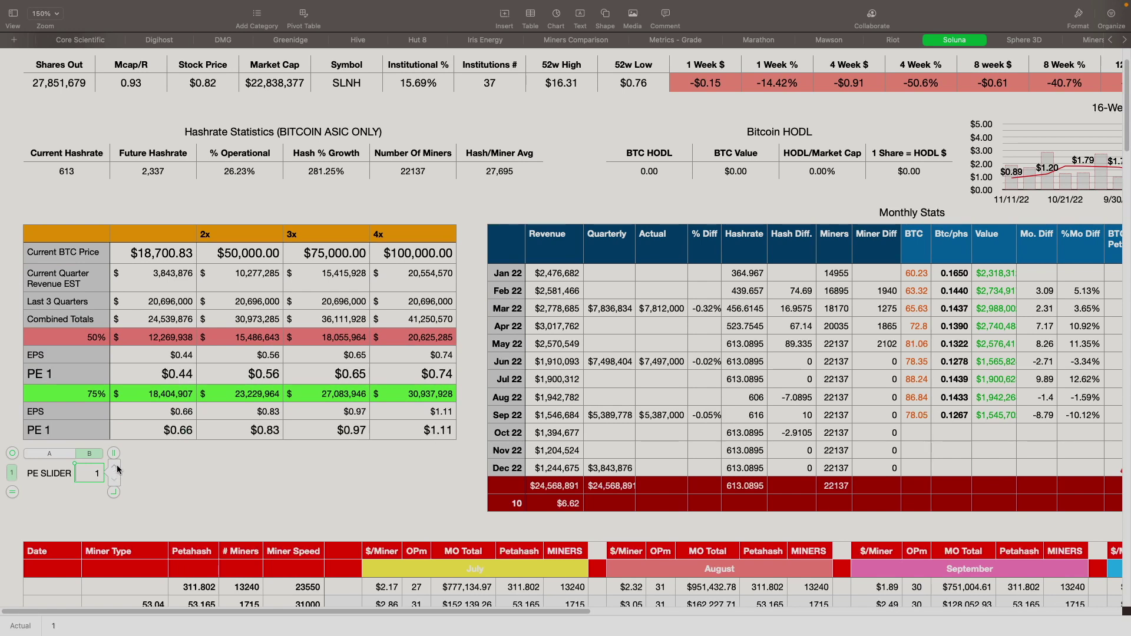
left_click(115, 467)
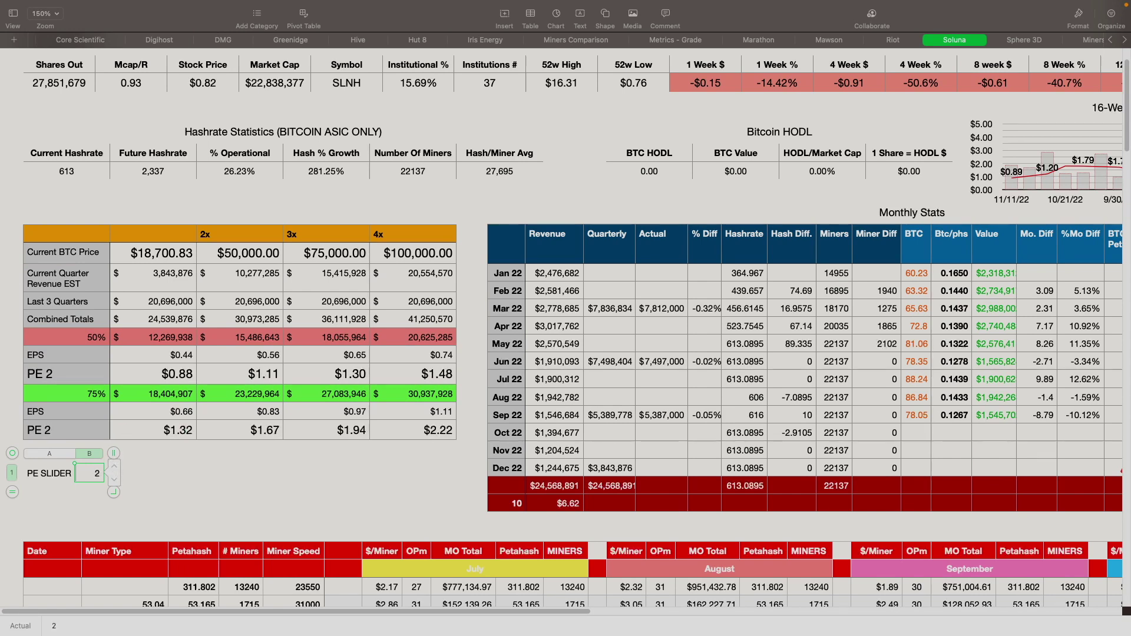
Scroll to the Quarterly Financials table and view the Q3 2022 header comment
scroll(174, 345, "down", 1)
scroll(174, 345, "down", 15)
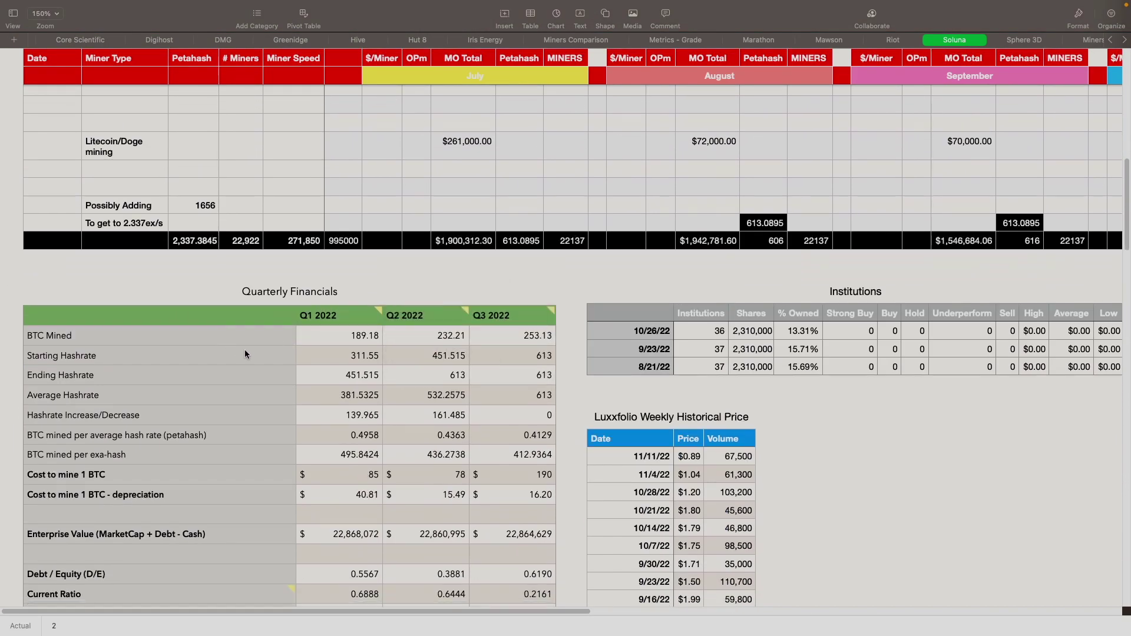
scroll(248, 352, "down", 3)
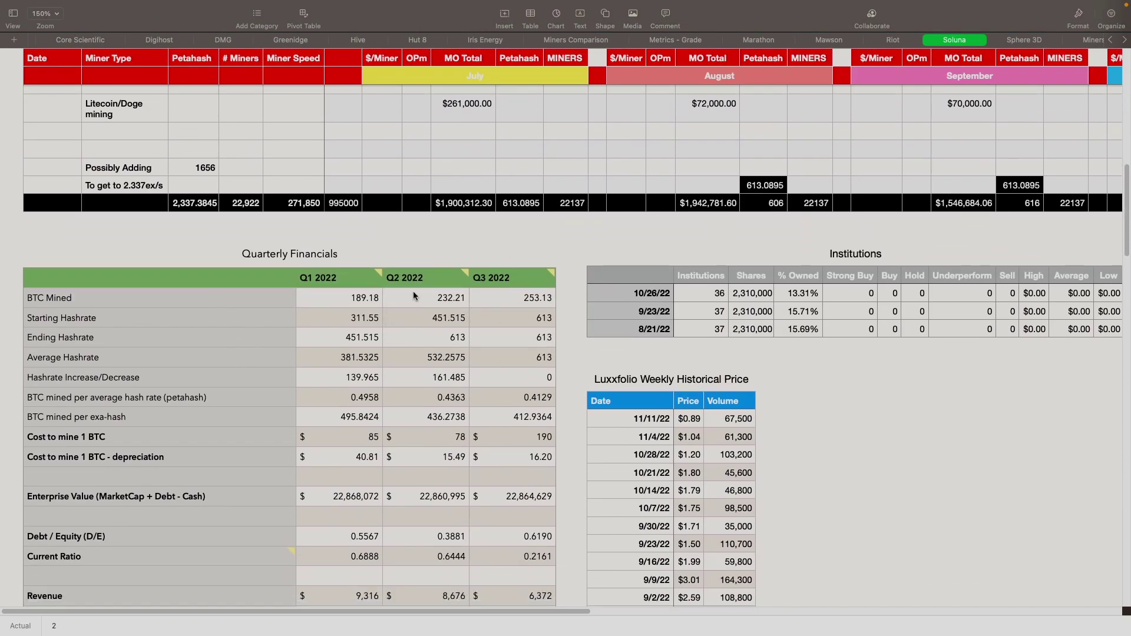
mouse_move(534, 280)
scroll(515, 418, "down", 2)
scroll(513, 417, "down", 2)
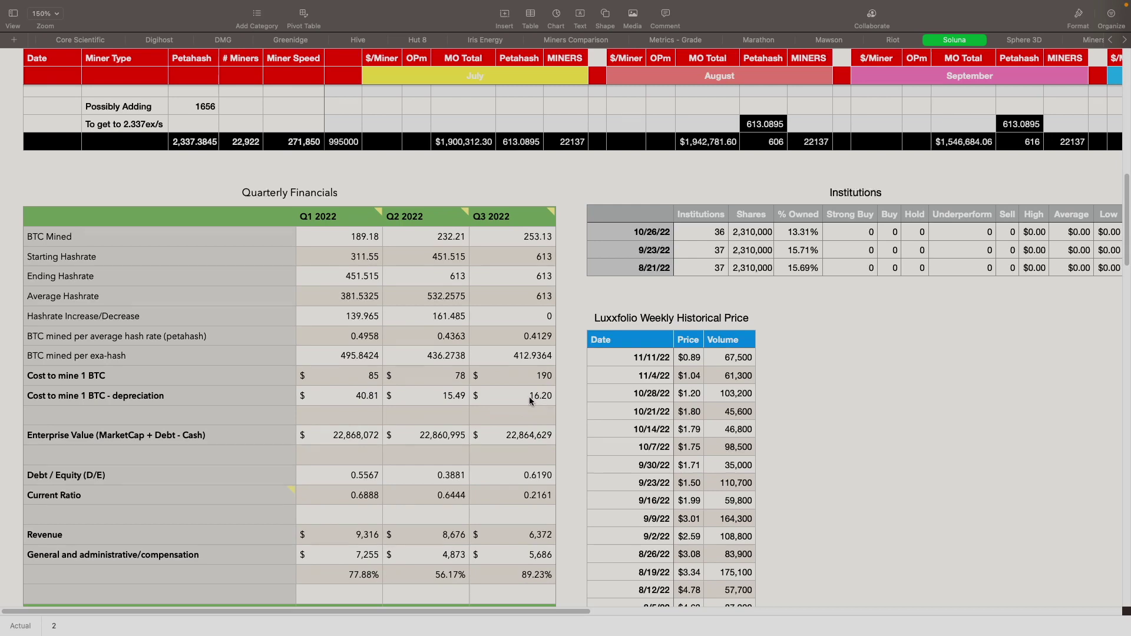
Lower the 1 BTC COST Network value to 225,000,000
key("ctrl+Right")
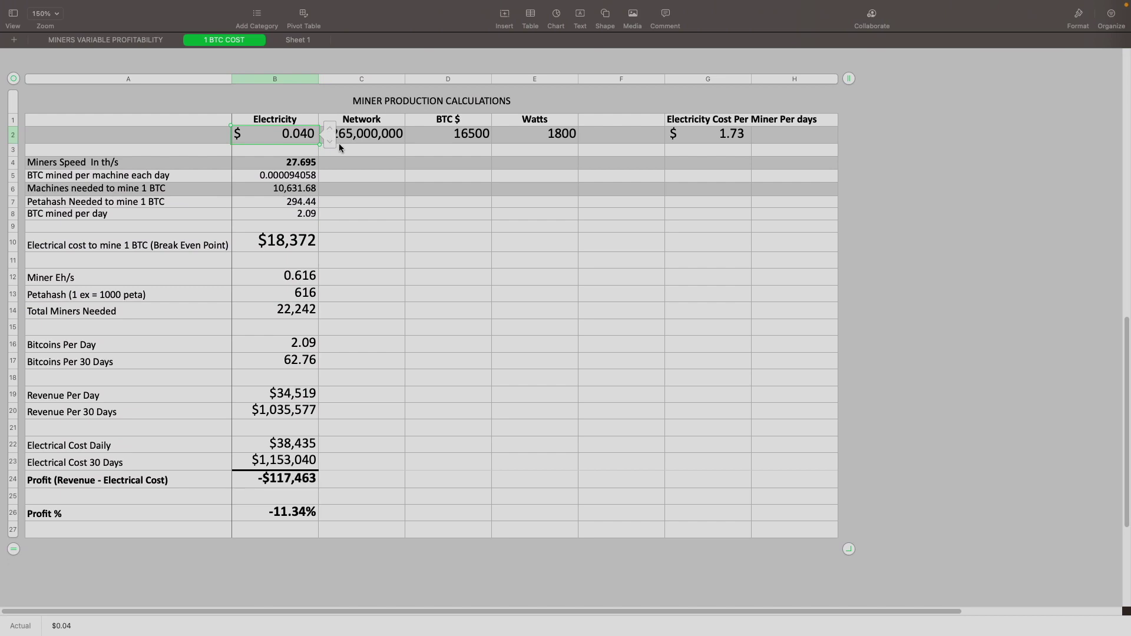
left_click(390, 138)
left_click(415, 144)
left_click(415, 143)
left_click(415, 143)
left_click(415, 143)
left_click(415, 143)
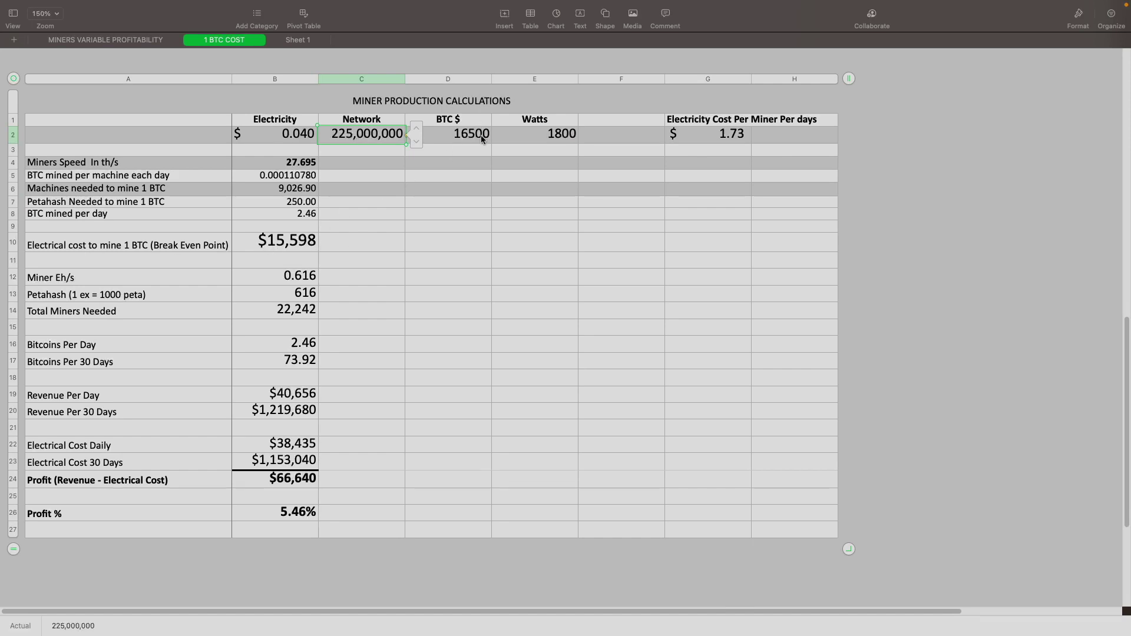
Set BTC $ to 16250 and go back to the Soluna sheet
left_click(459, 141)
left_click(503, 128)
left_click(503, 128)
left_click(502, 141)
left_click(502, 142)
left_click(504, 142)
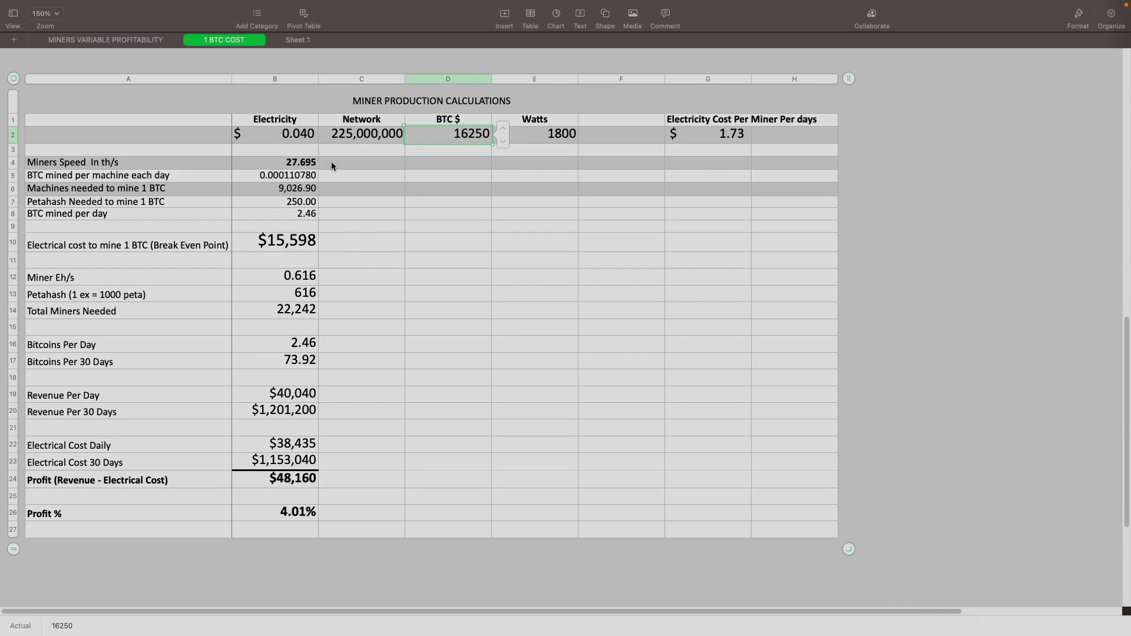
key("ctrl+Left")
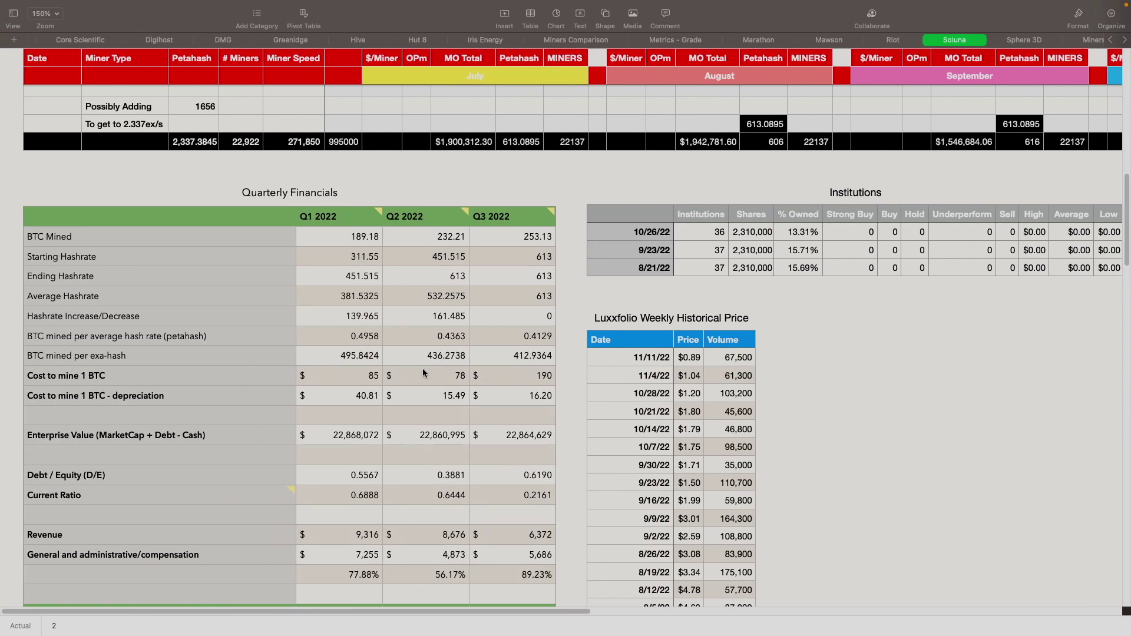
Scroll past Revenue to the current assets and Total assets rows ($136,337, $147,919, $109,733)
scroll(420, 470, "down", 3)
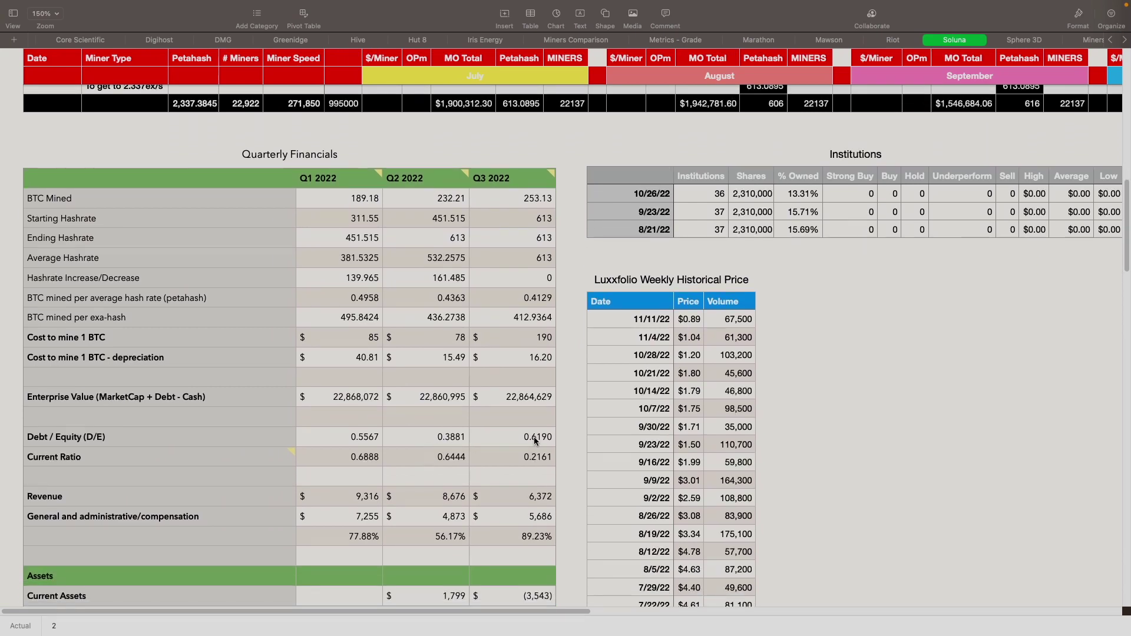
mouse_move(285, 456)
scroll(512, 468, "down", 3)
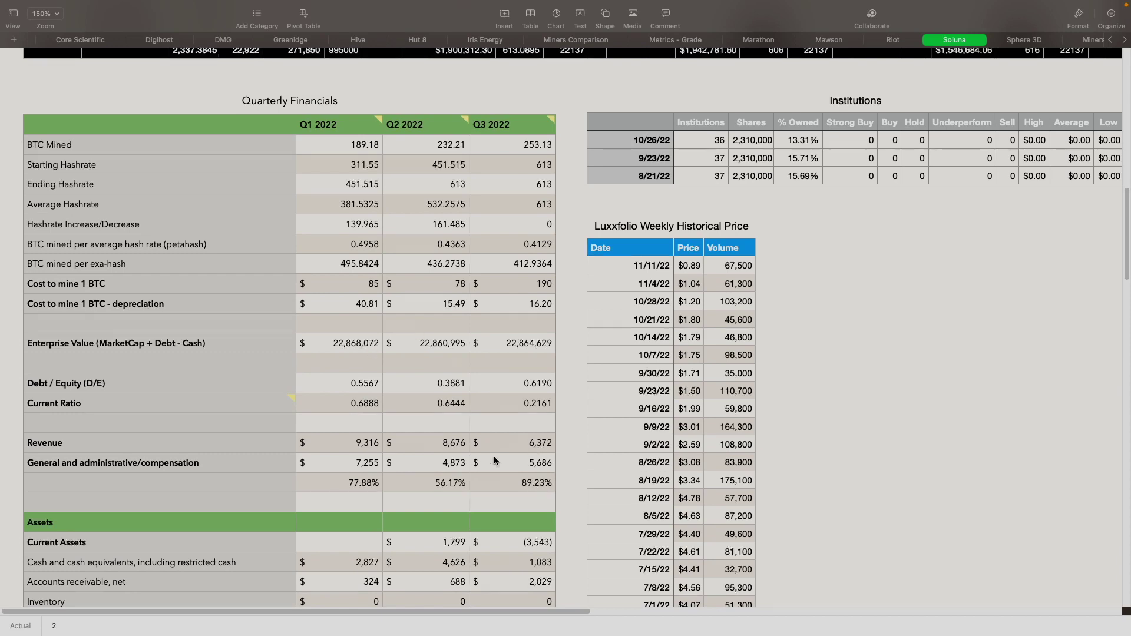
scroll(505, 468, "down", 1)
scroll(505, 469, "down", 8)
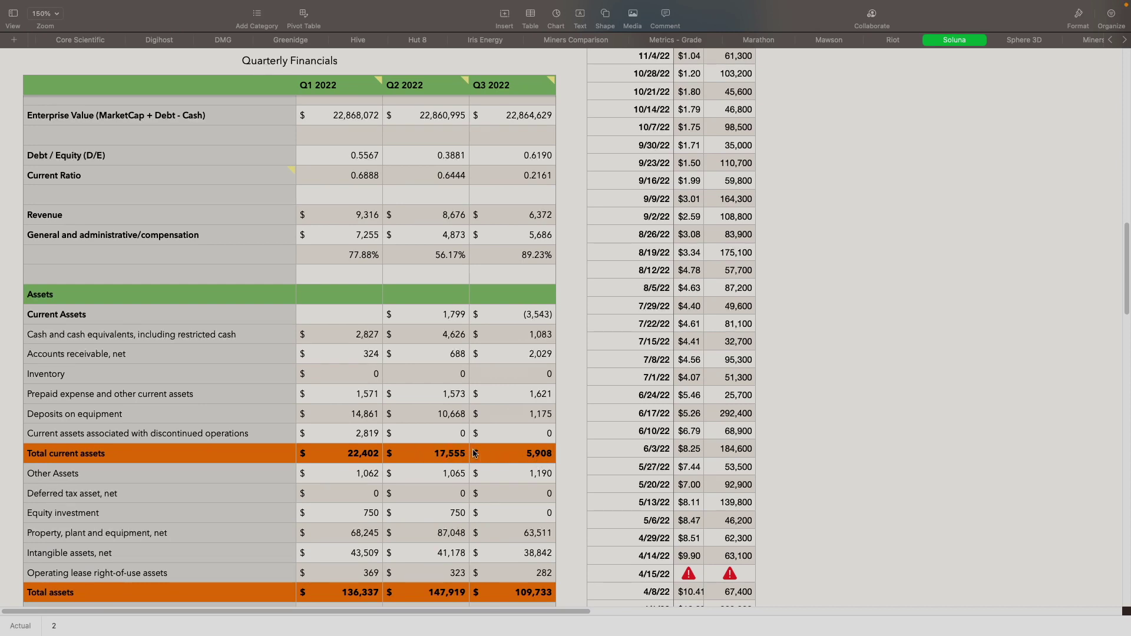
scroll(451, 454, "down", 3)
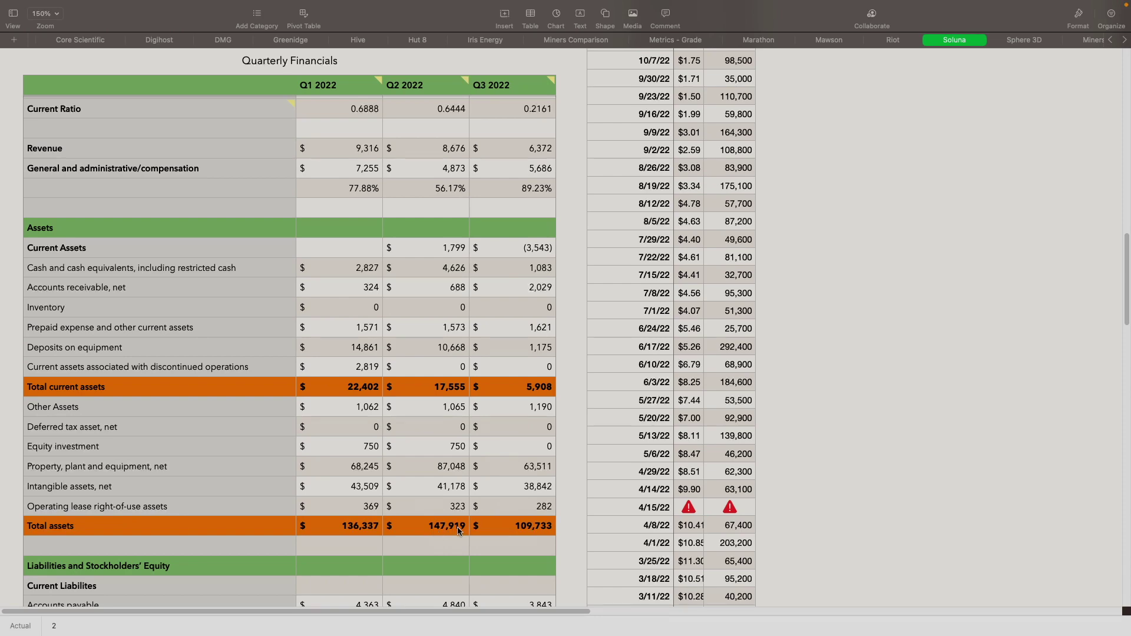
scroll(505, 526, "down", 2)
scroll(506, 522, "down", 2)
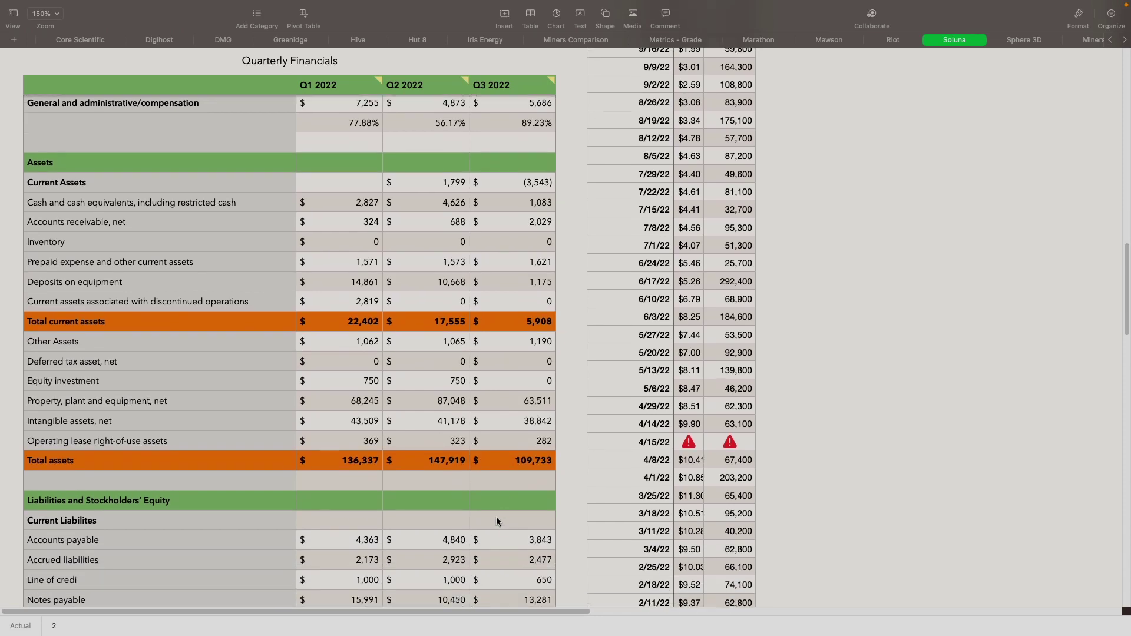
scroll(437, 504, "down", 6)
Scroll through Total liabilities to stockholders' equity totals of $87,582, $106,566 and $65,296
scroll(433, 504, "down", 3)
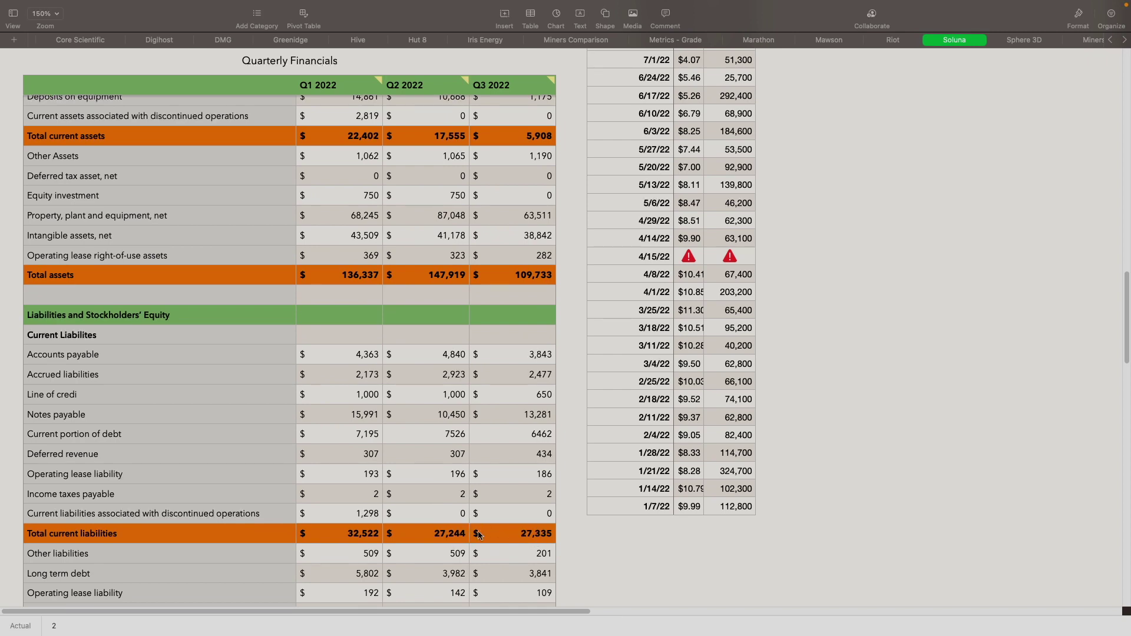
scroll(493, 532, "down", 2)
scroll(492, 533, "down", 3)
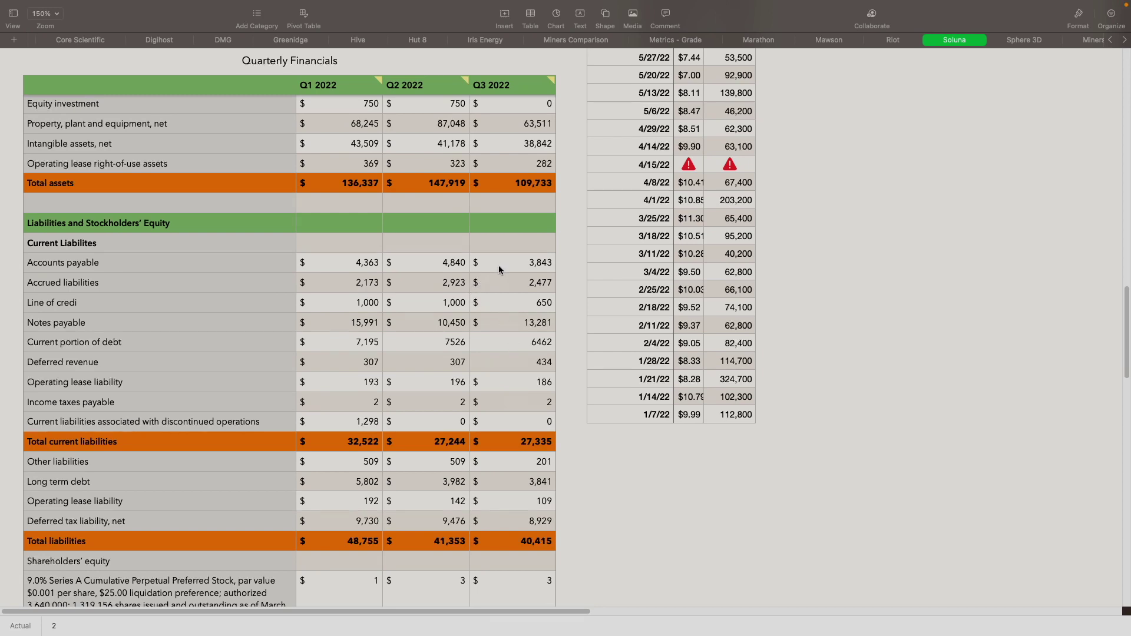
scroll(495, 407, "down", 3)
scroll(495, 408, "down", 2)
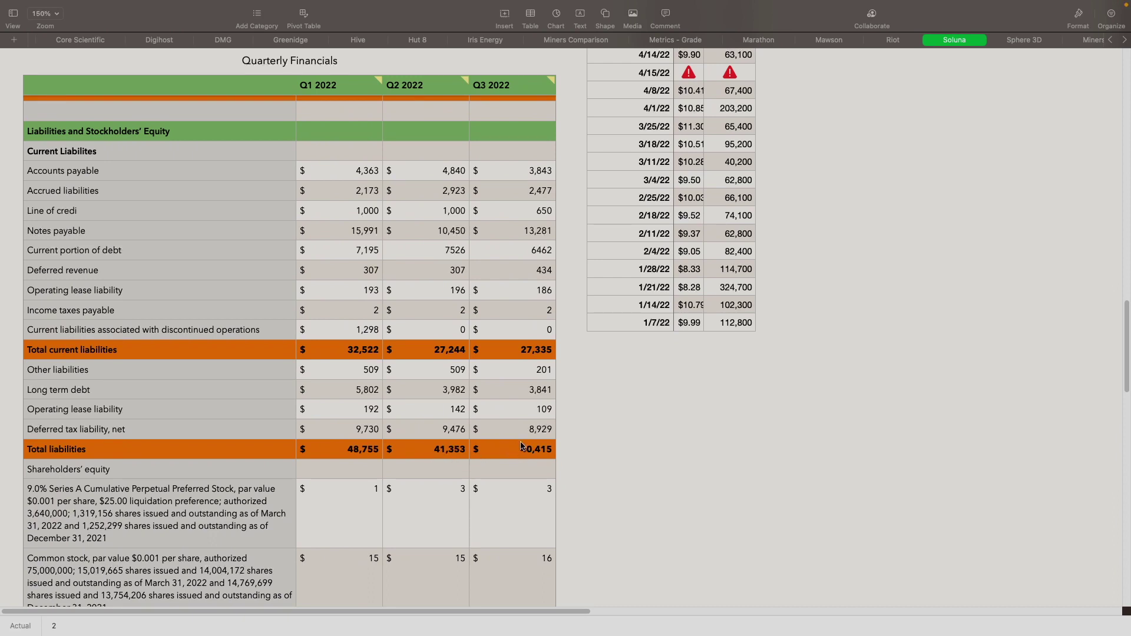
scroll(521, 446, "down", 5)
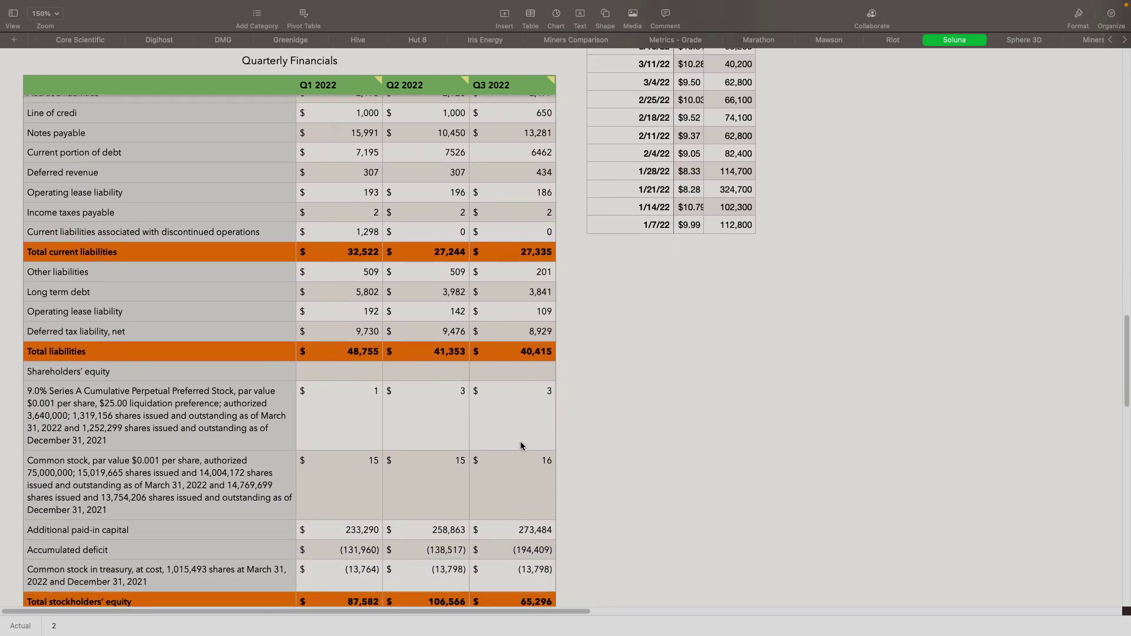
Scroll to the Revenues, Expenses, Cost of revenue and Gross profit rows for Q1–Q3 2022
scroll(521, 446, "down", 8)
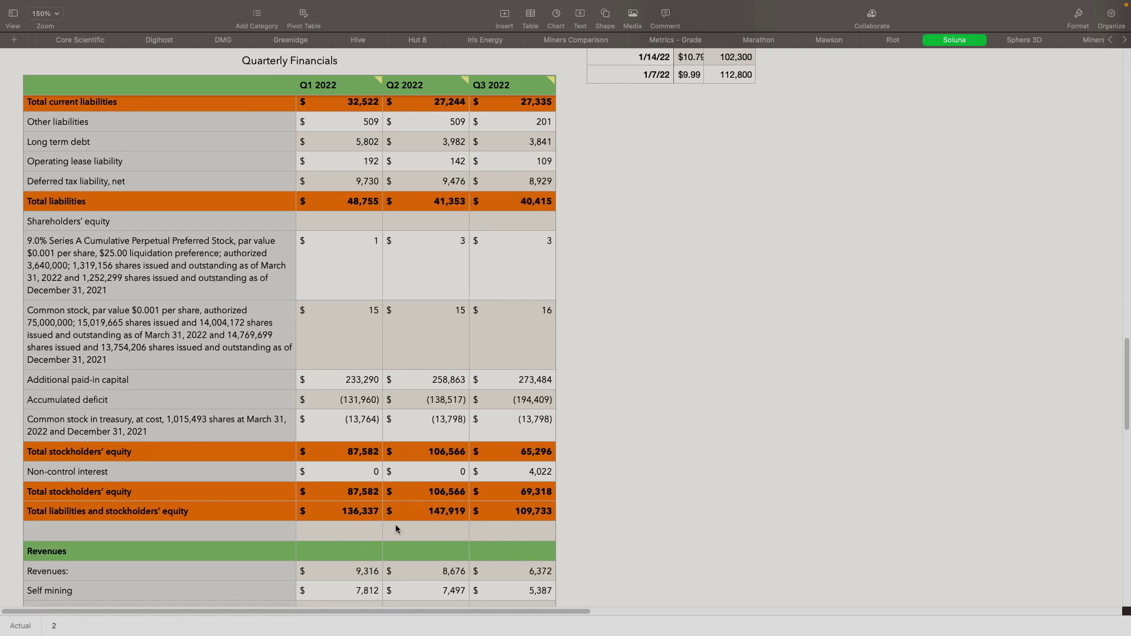
scroll(419, 477, "down", 3)
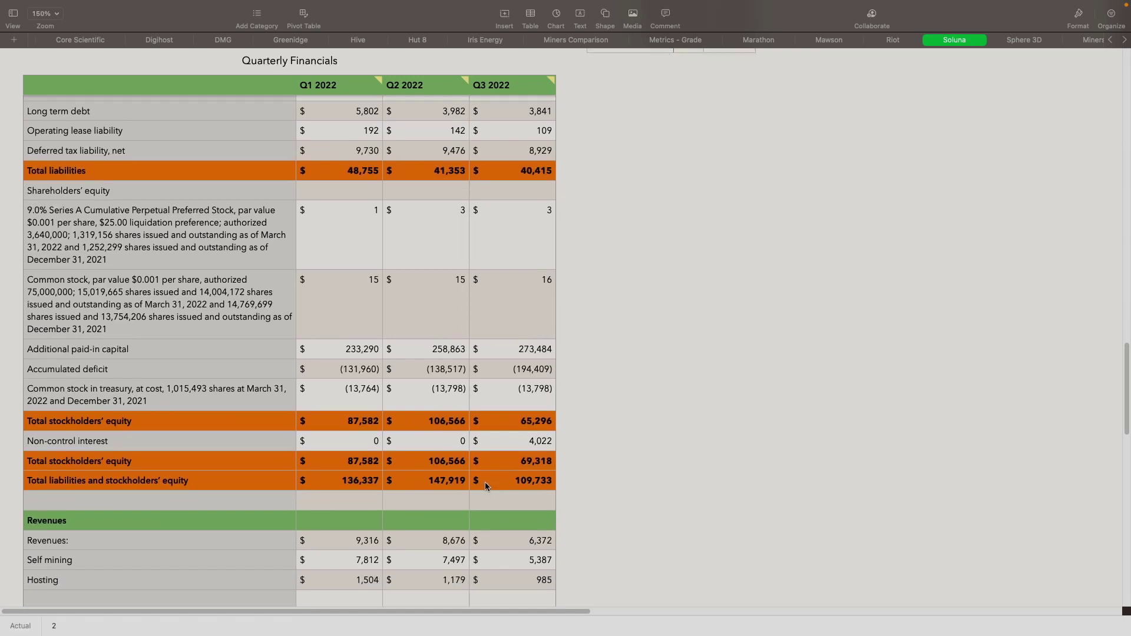
scroll(428, 504, "down", 2)
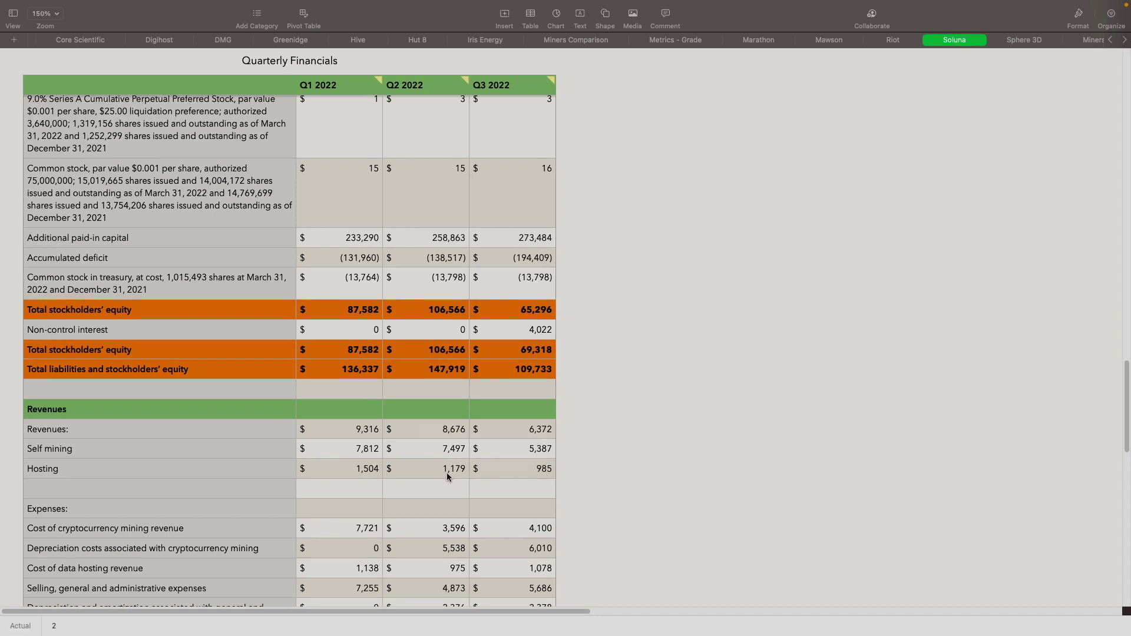
scroll(499, 470, "down", 3)
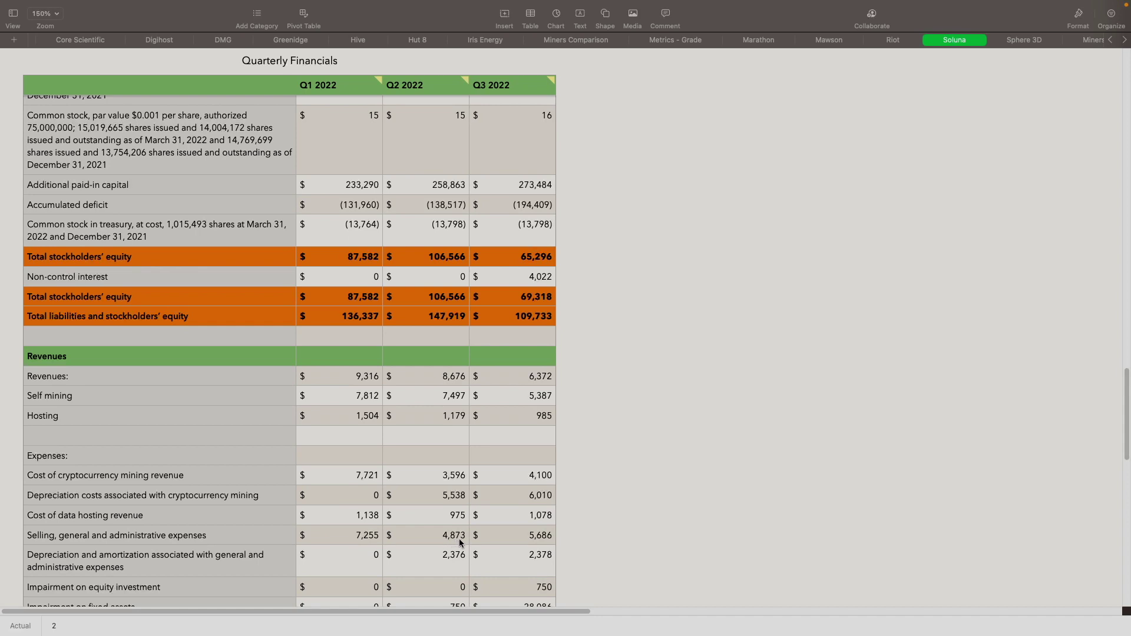
scroll(522, 542, "down", 3)
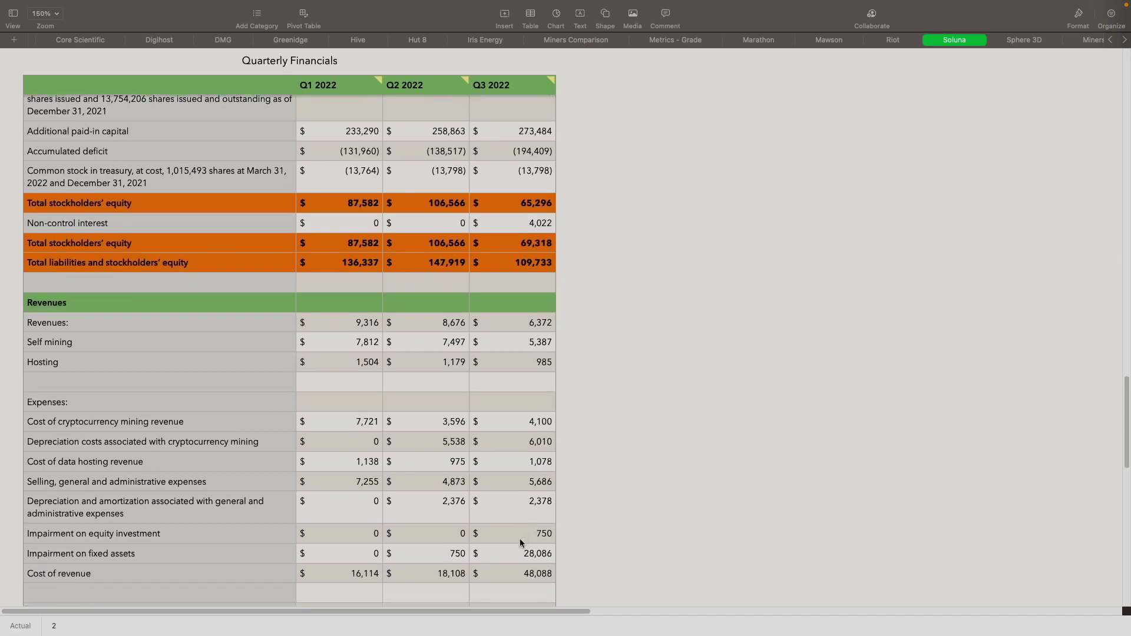
scroll(512, 539, "down", 1)
scroll(500, 537, "down", 1)
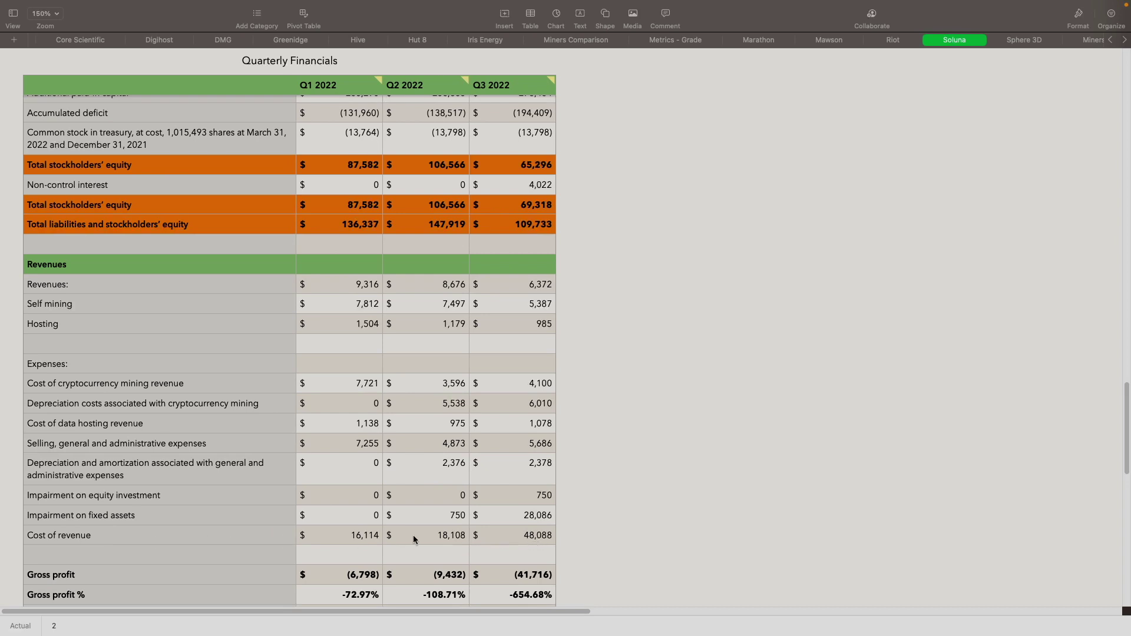
scroll(557, 530, "down", 1)
scroll(558, 529, "down", 5)
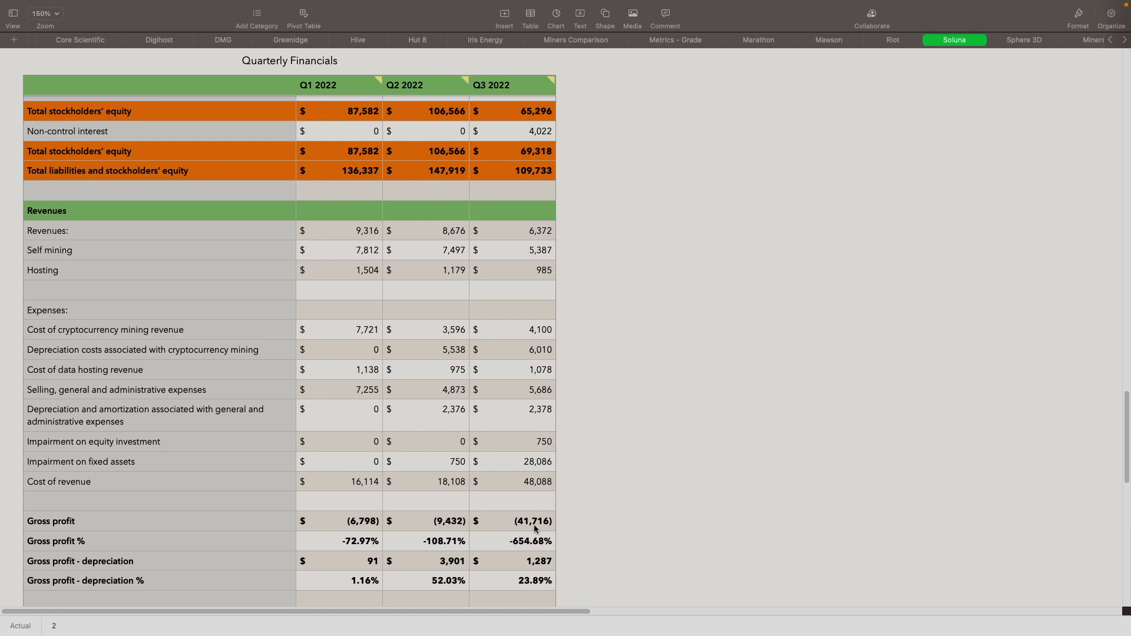
scroll(532, 548, "down", 5)
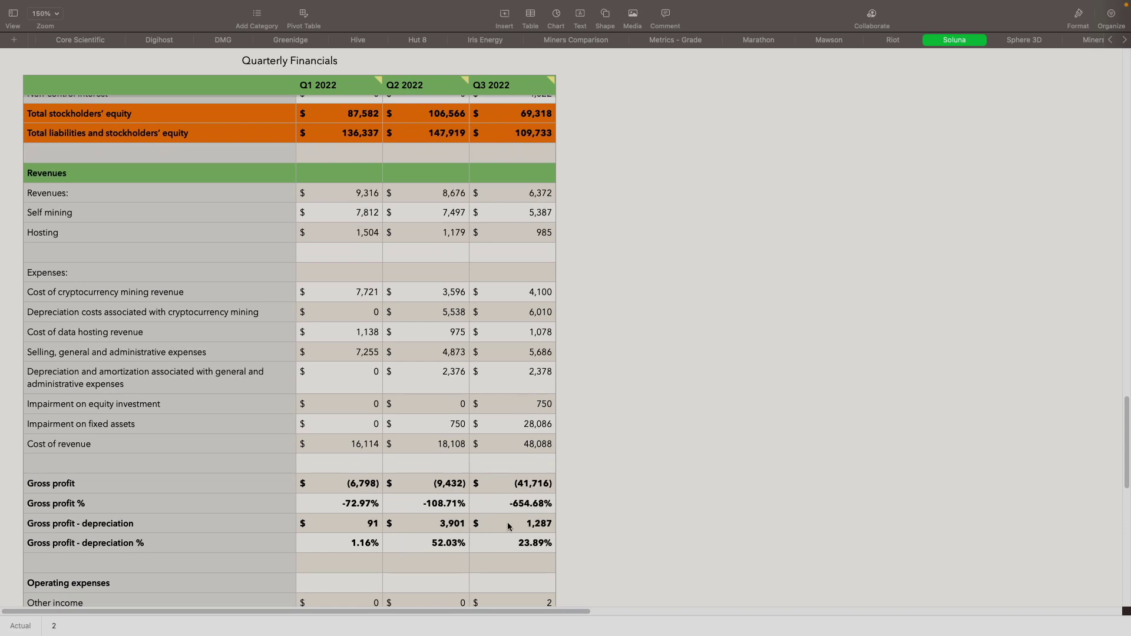
scroll(540, 538, "down", 5)
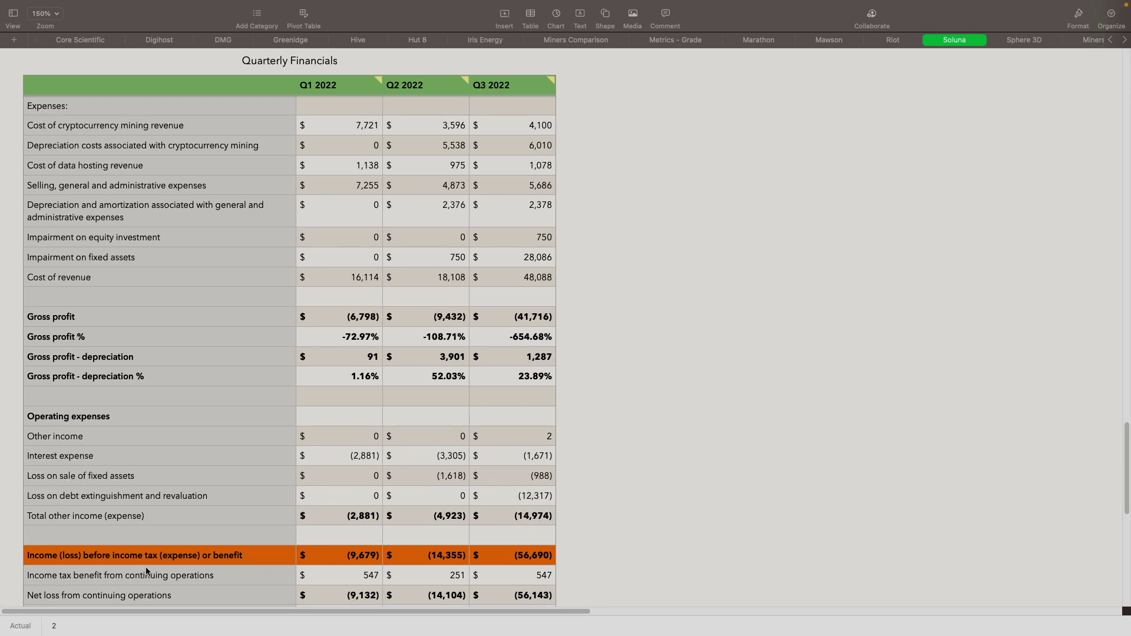
scroll(133, 571, "down", 2)
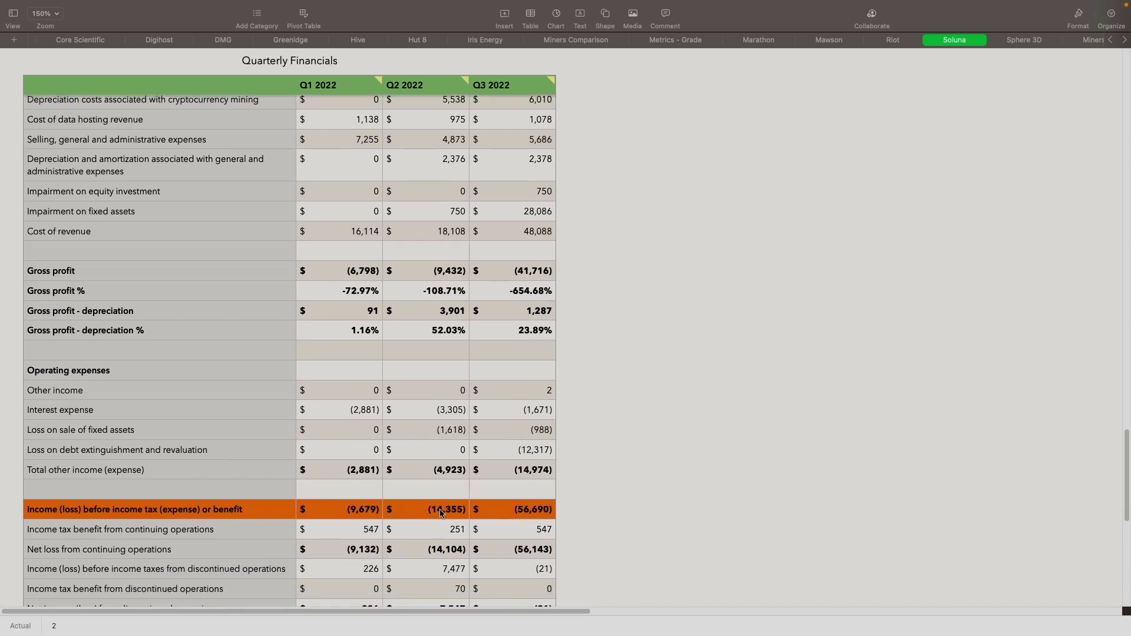
scroll(534, 512, "down", 1)
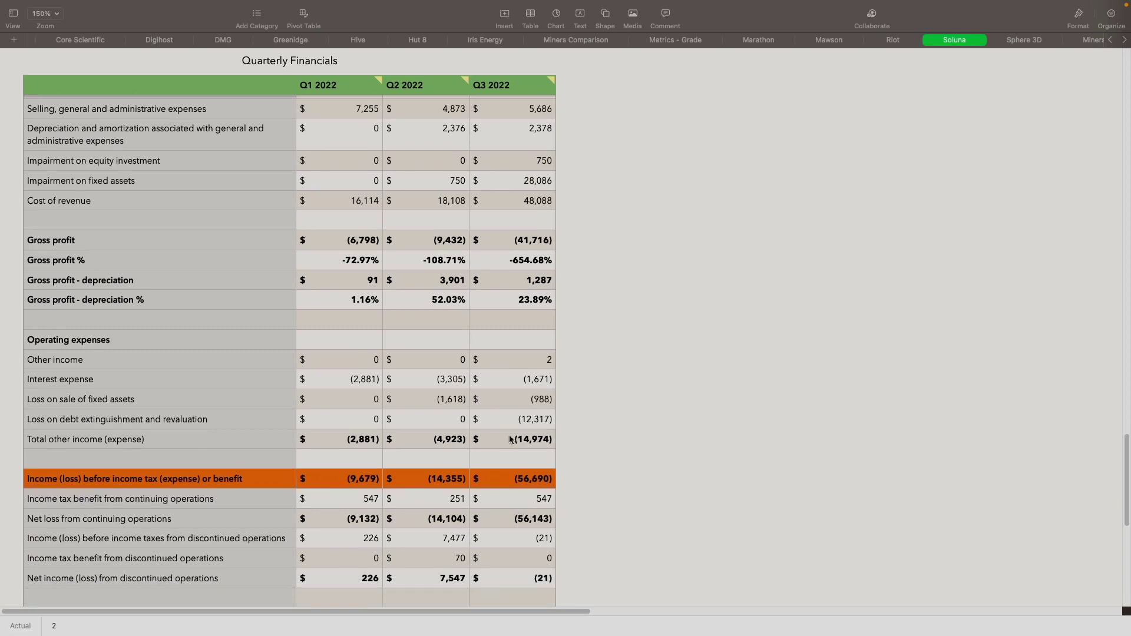
scroll(508, 444, "down", 2)
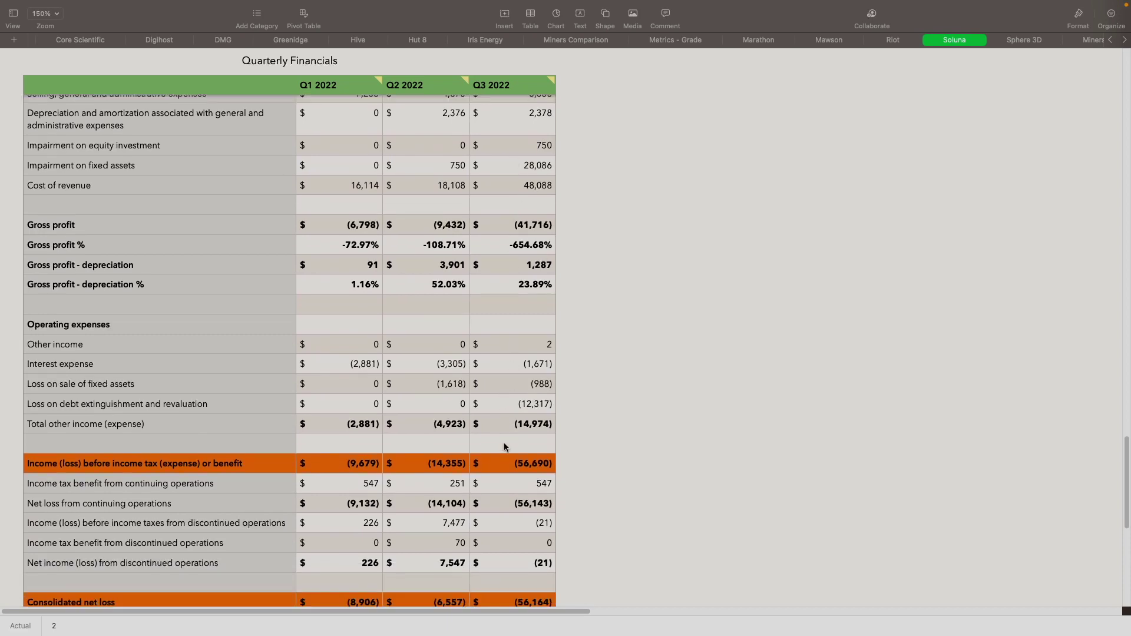
scroll(515, 412, "down", 2)
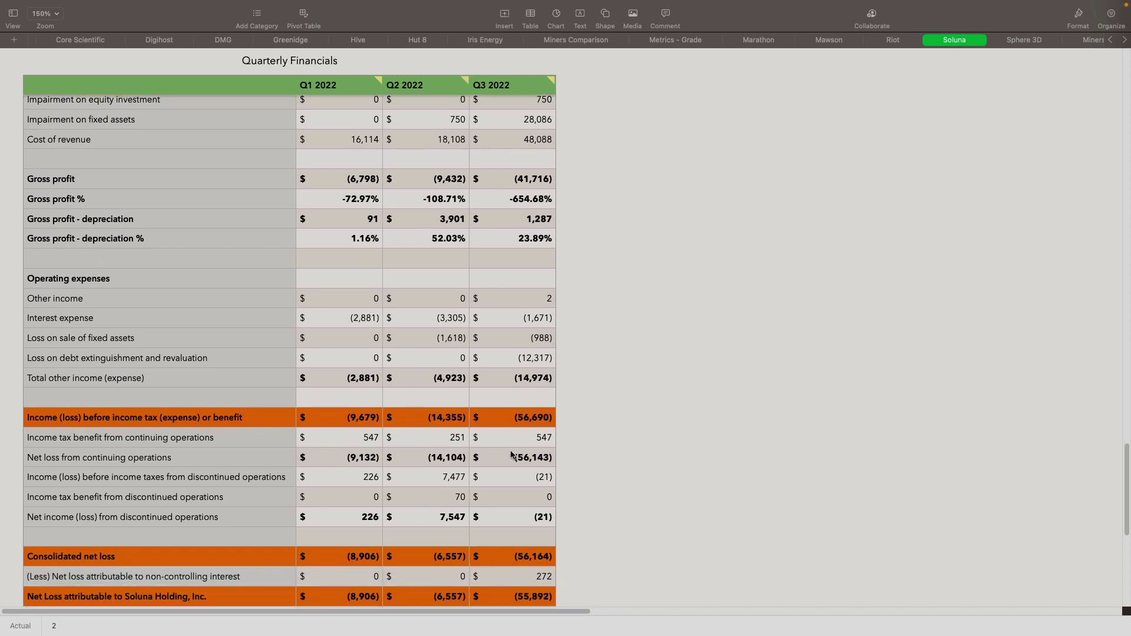
scroll(511, 455, "down", 2)
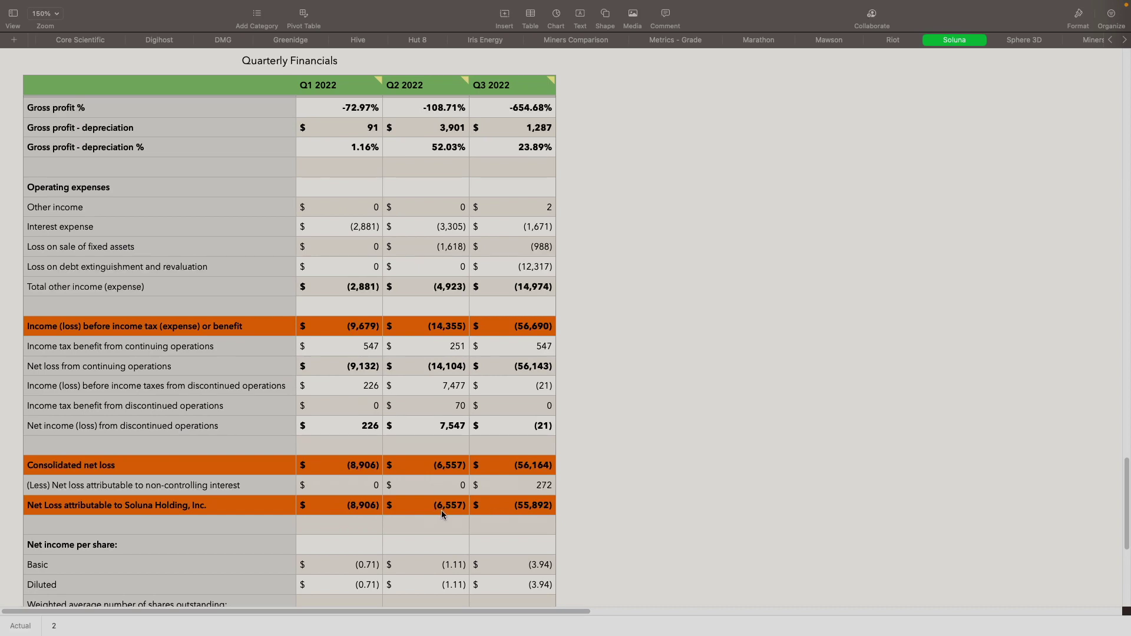
scroll(510, 532, "down", 3)
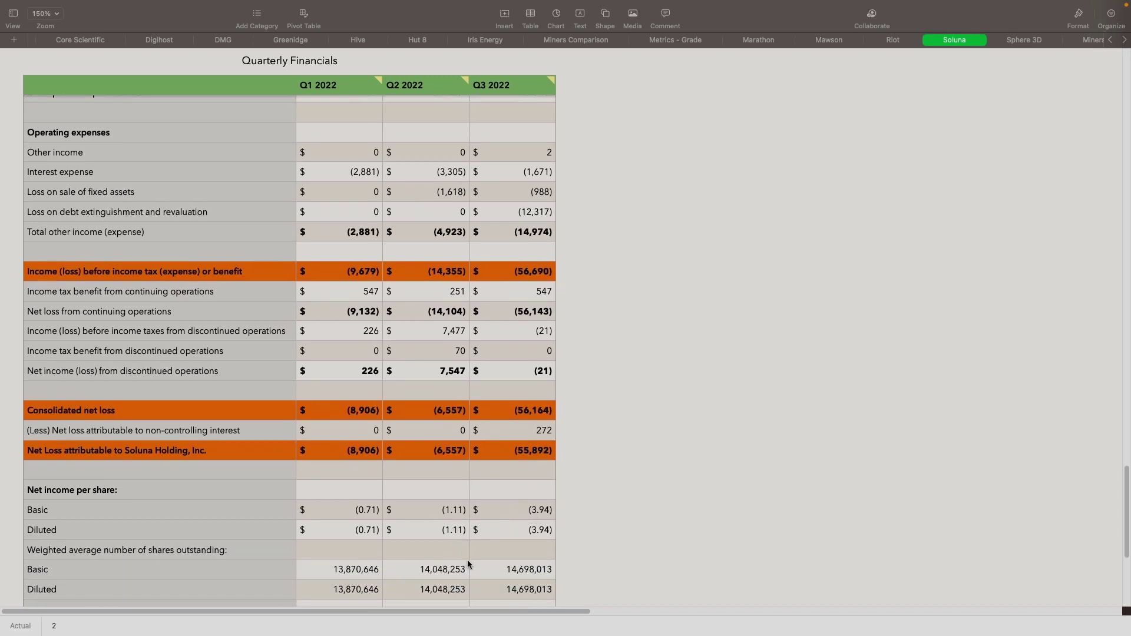
scroll(472, 566, "down", 2)
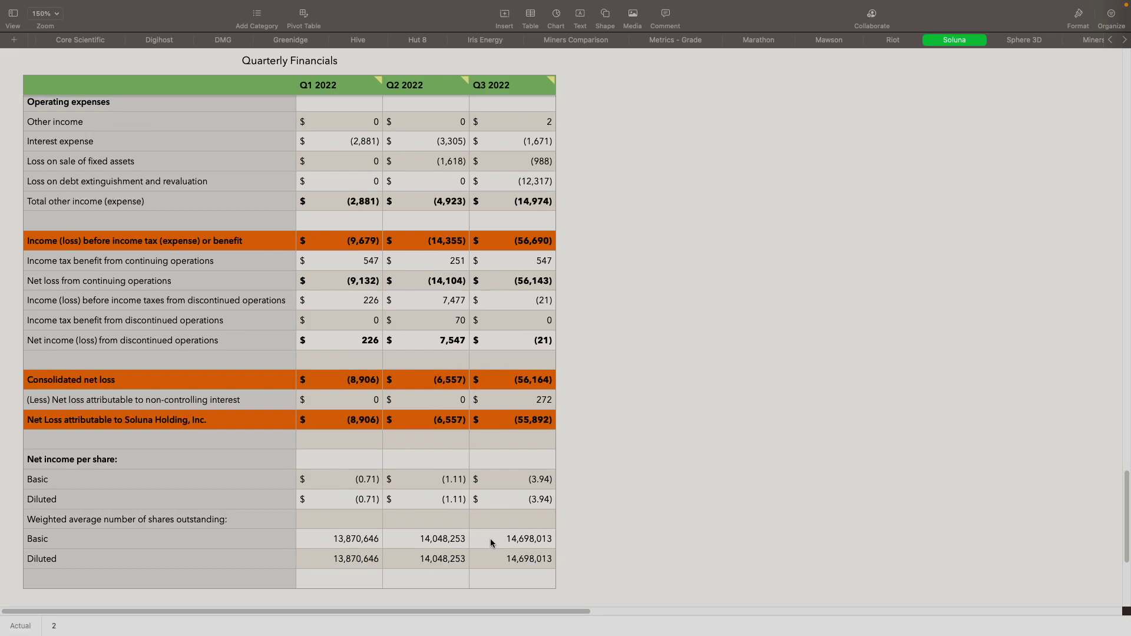
scroll(291, 302, "up", 20)
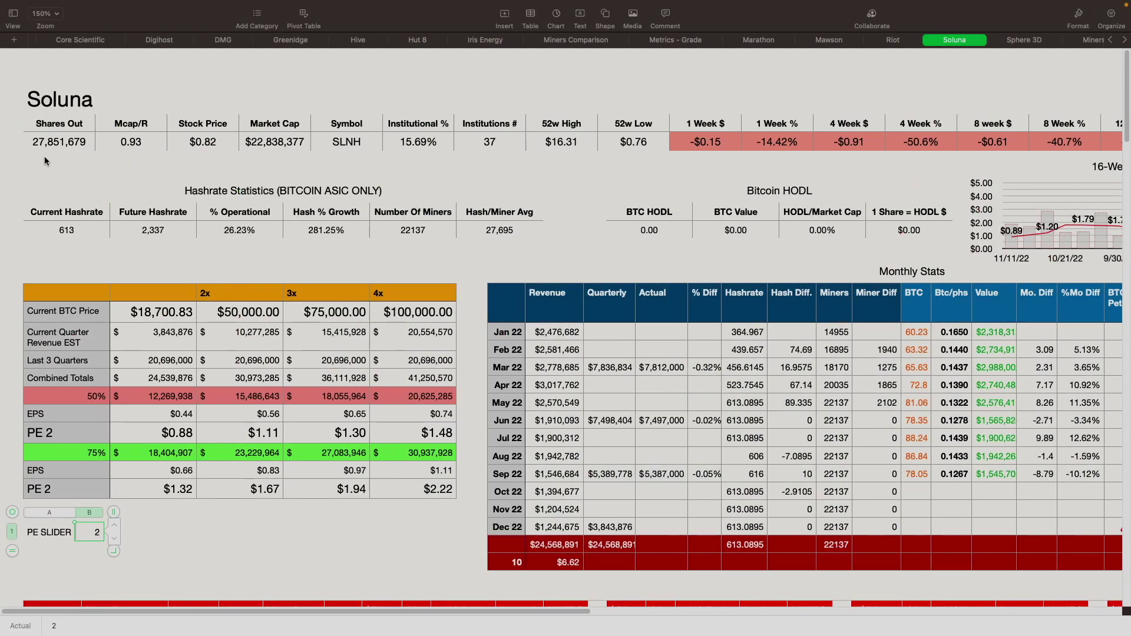
scroll(317, 380, "down", 20)
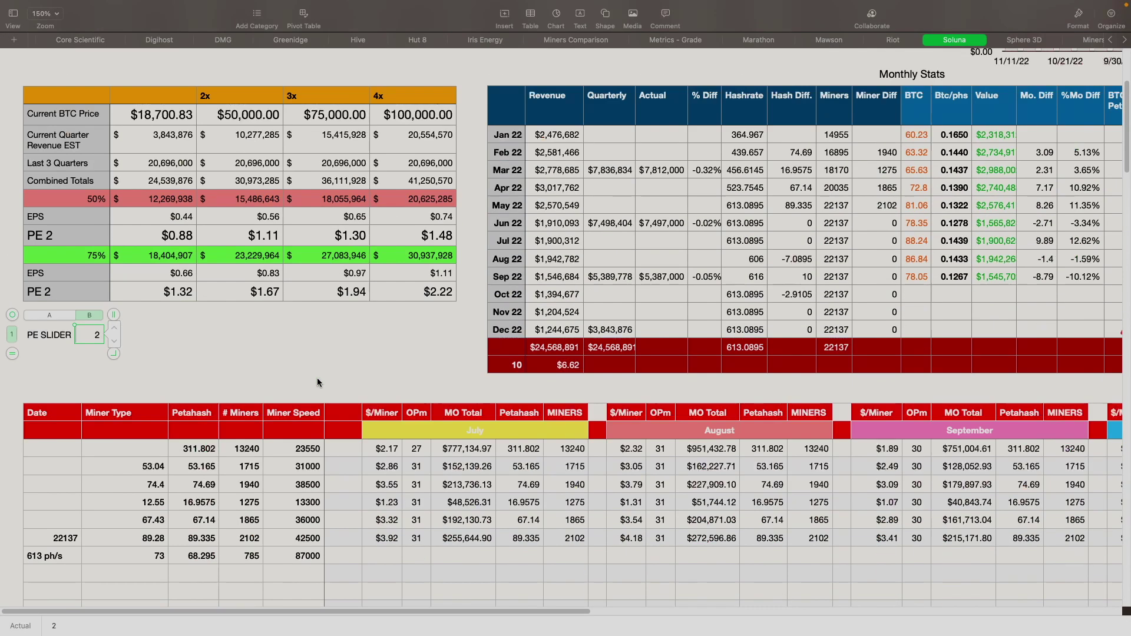
scroll(317, 380, "down", 20)
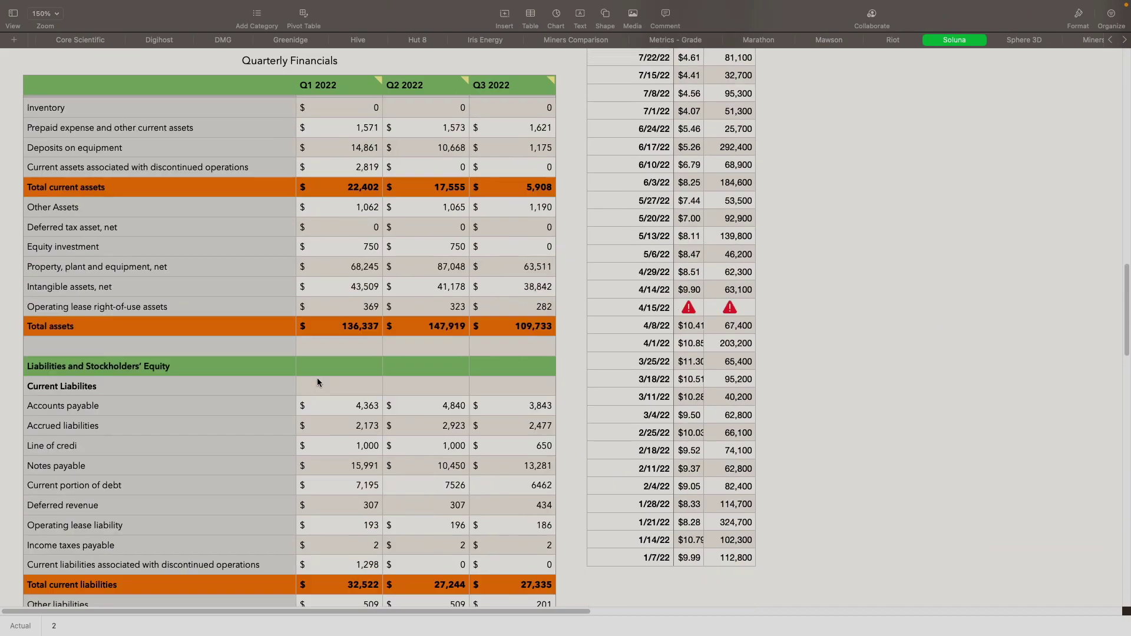
scroll(331, 389, "down", 20)
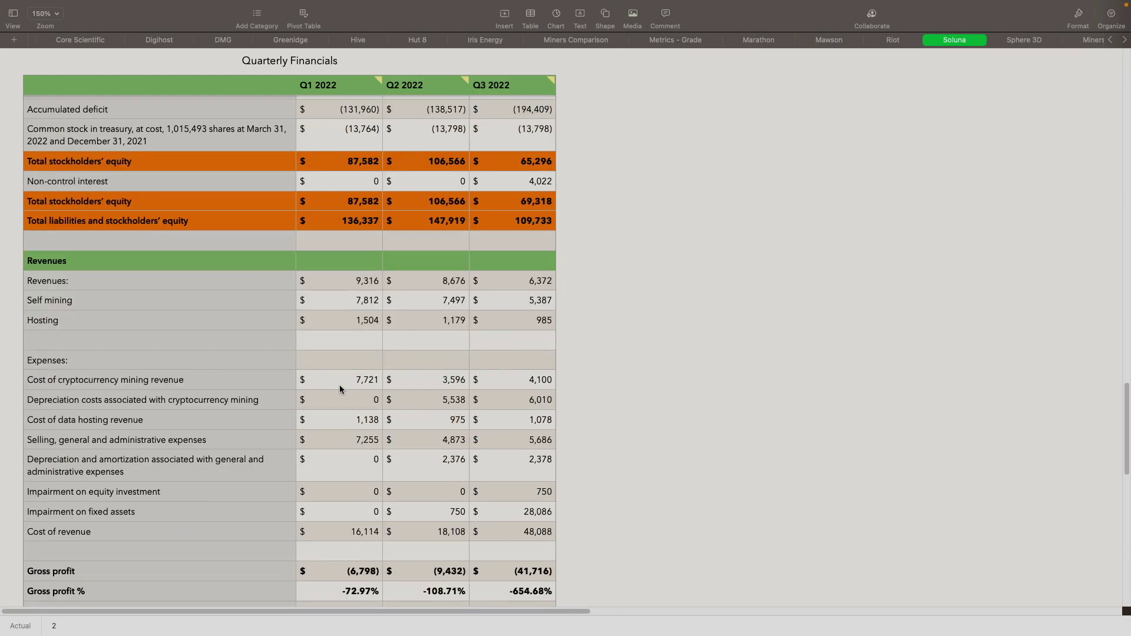
scroll(339, 390, "down", 8)
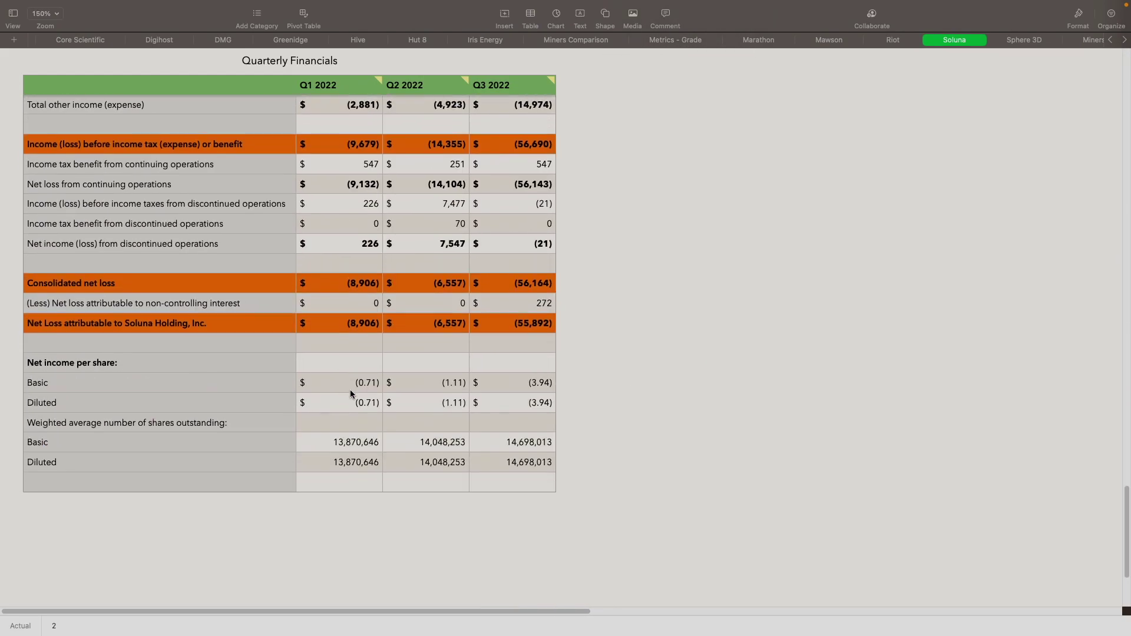
scroll(366, 395, "up", 6)
scroll(365, 396, "up", 10)
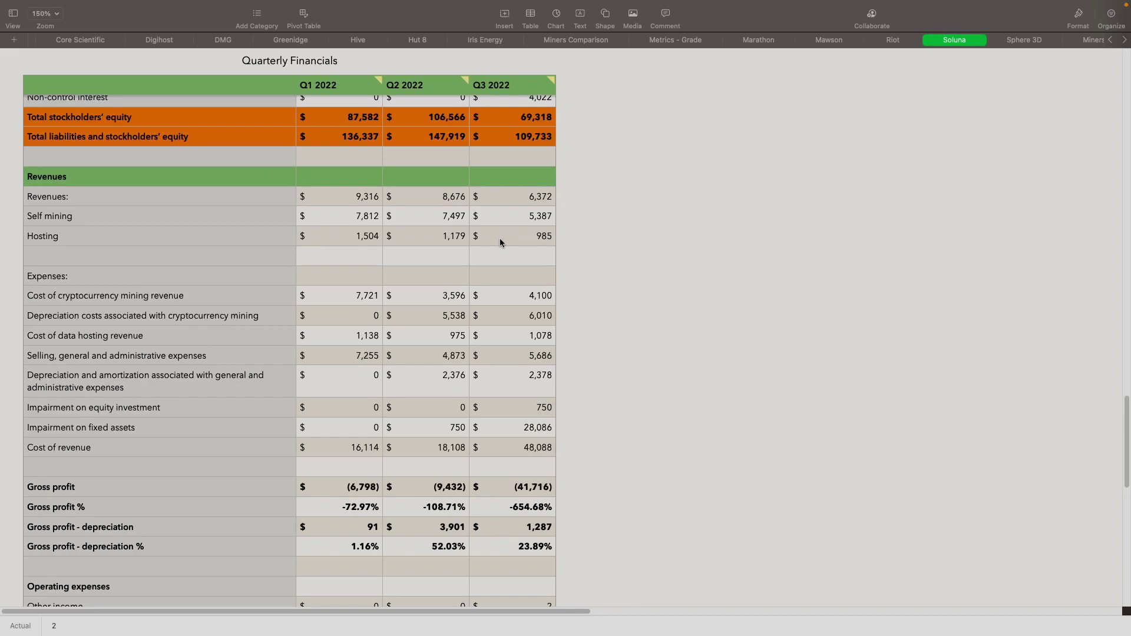
scroll(485, 282, "up", 20)
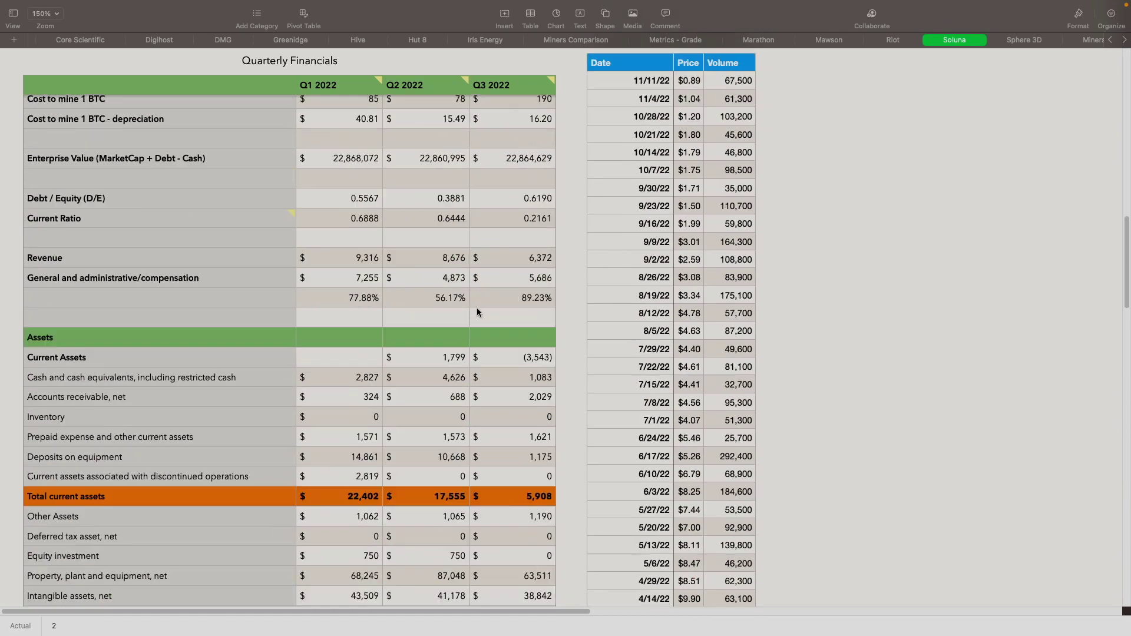
scroll(477, 312, "up", 10)
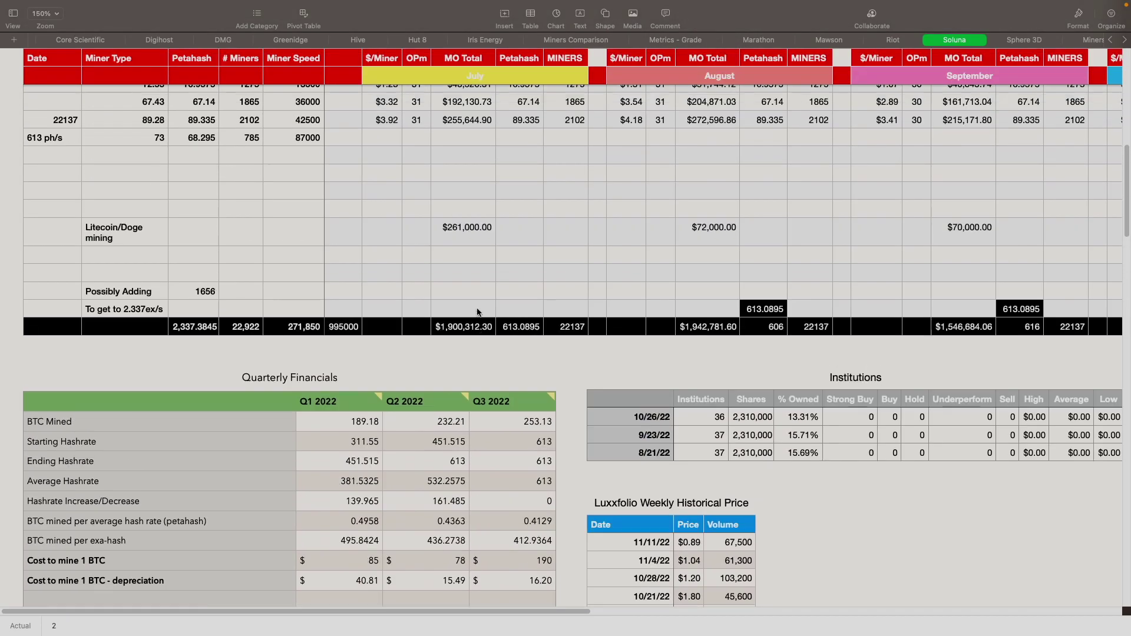
scroll(477, 313, "up", 3)
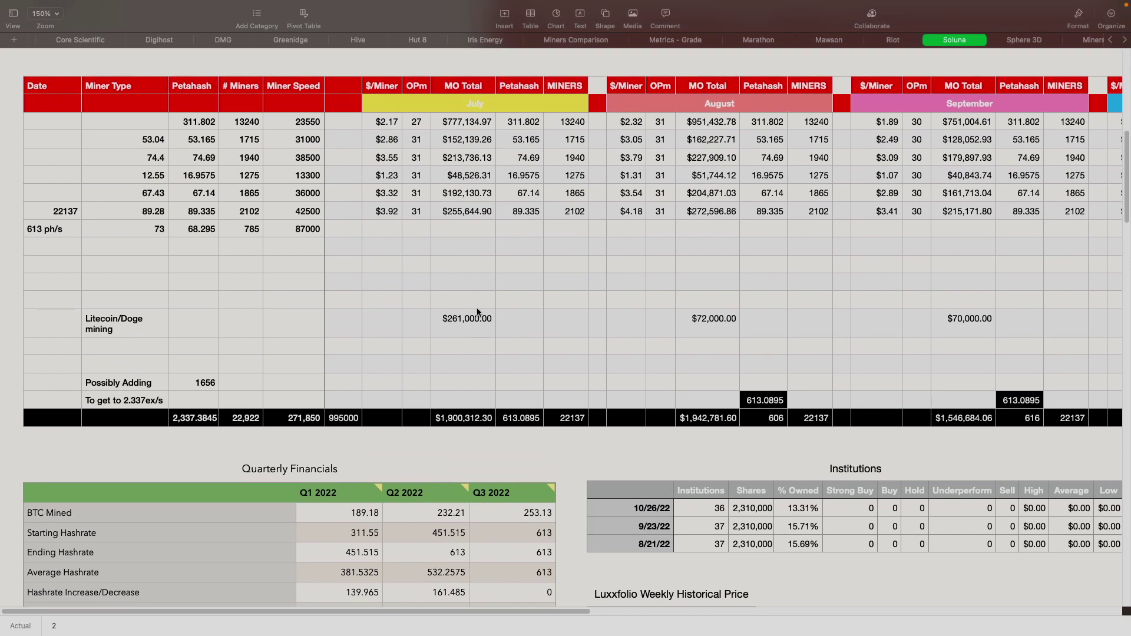
scroll(477, 313, "up", 15)
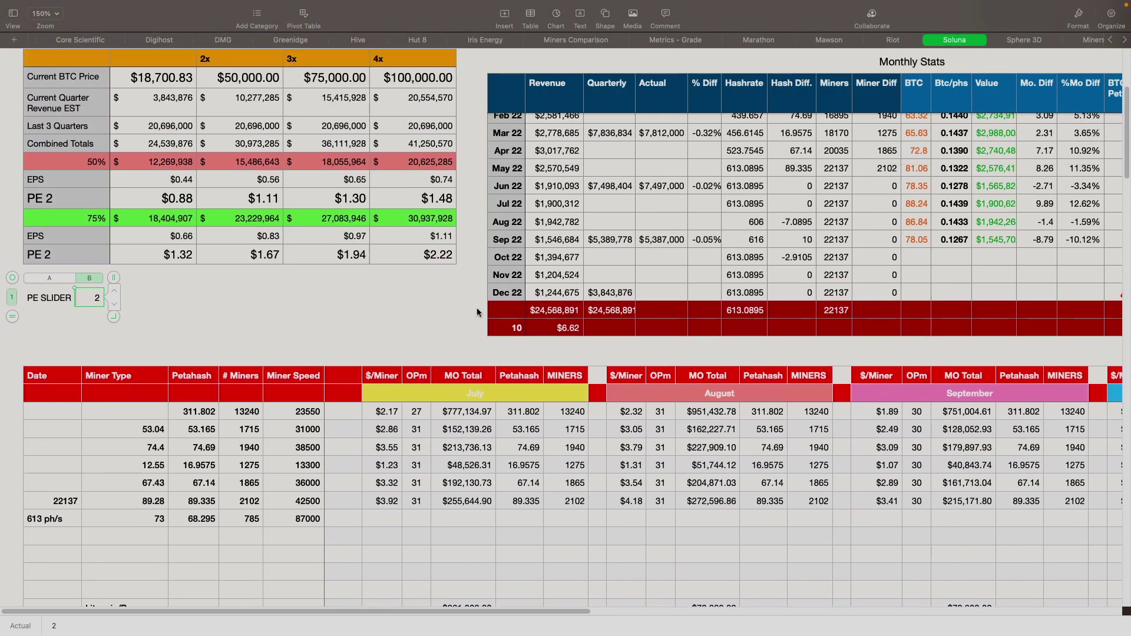
scroll(477, 313, "up", 3)
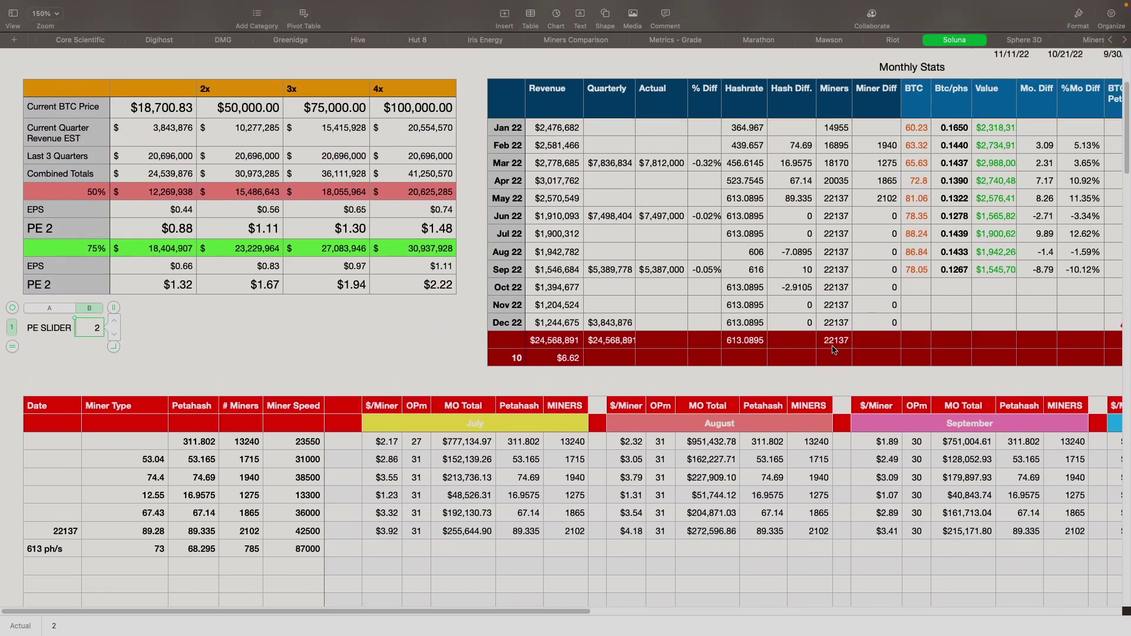
scroll(918, 319, "up", 1)
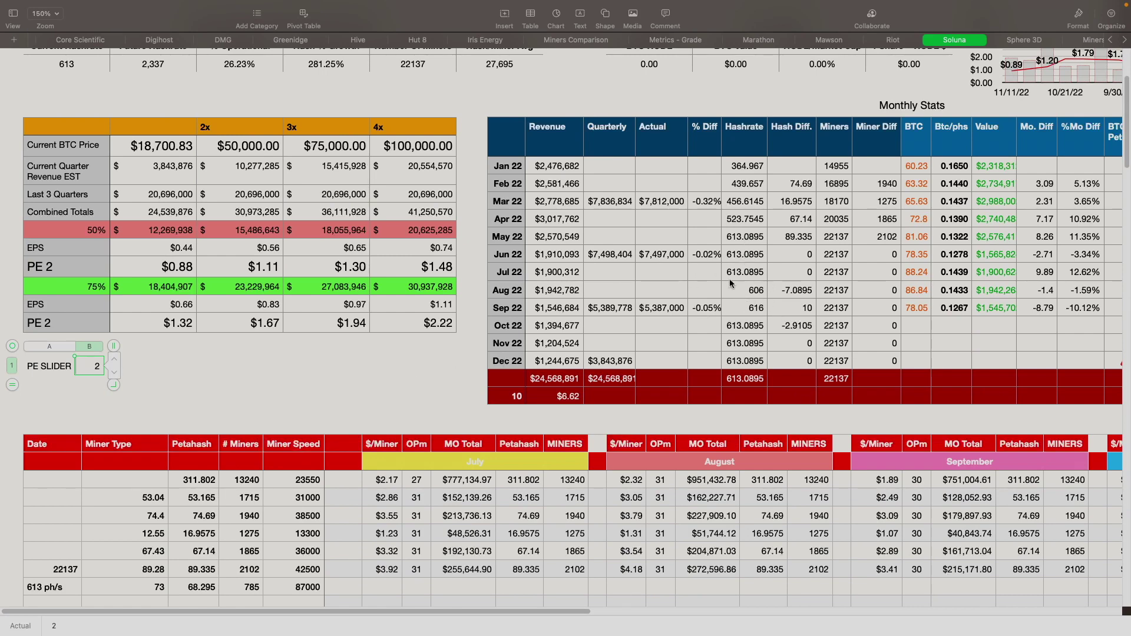
scroll(280, 396, "down", 5)
scroll(359, 404, "up", 8)
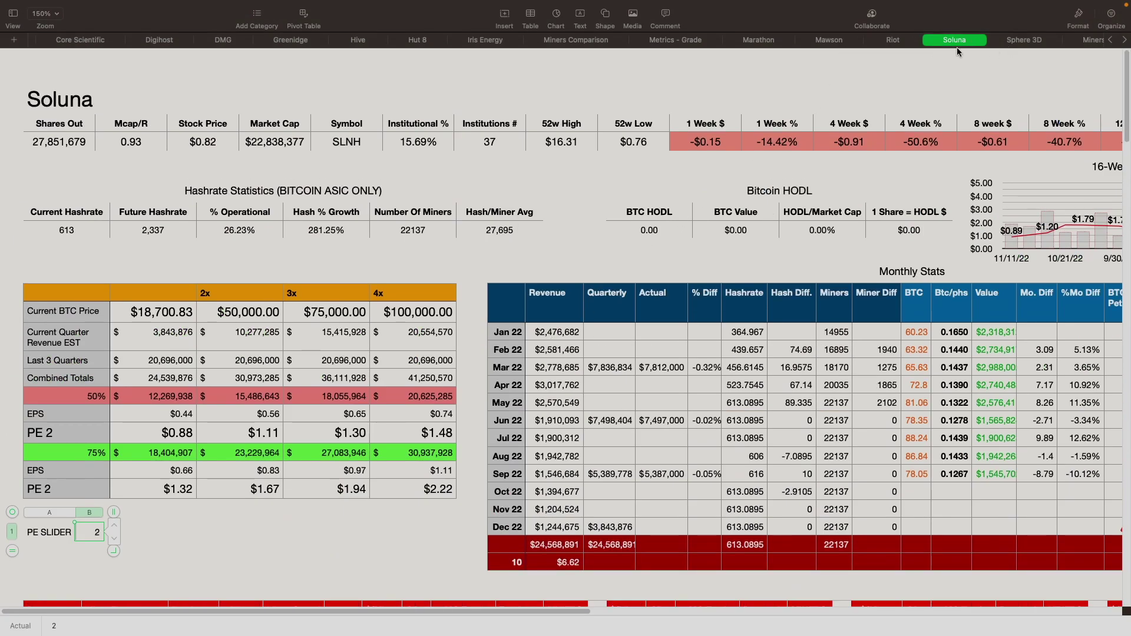
View the Miners Comparison tables, where Soluna's current ratio is 0.216 at 9/30/22 versus 0.644 in Q2
left_click(577, 40)
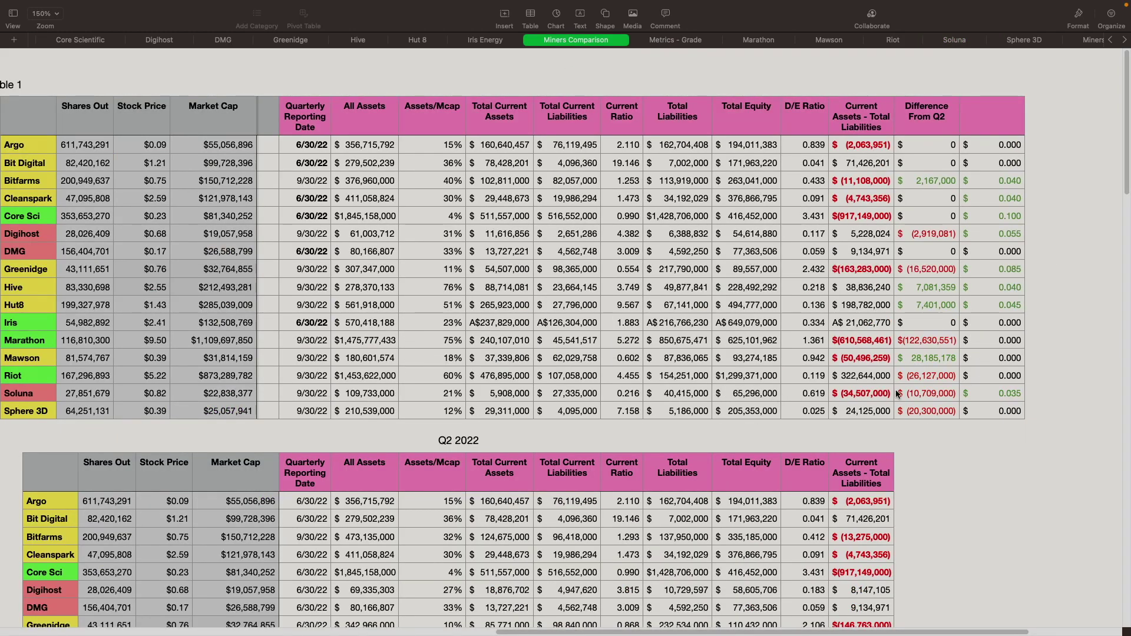
scroll(914, 395, "down", 5)
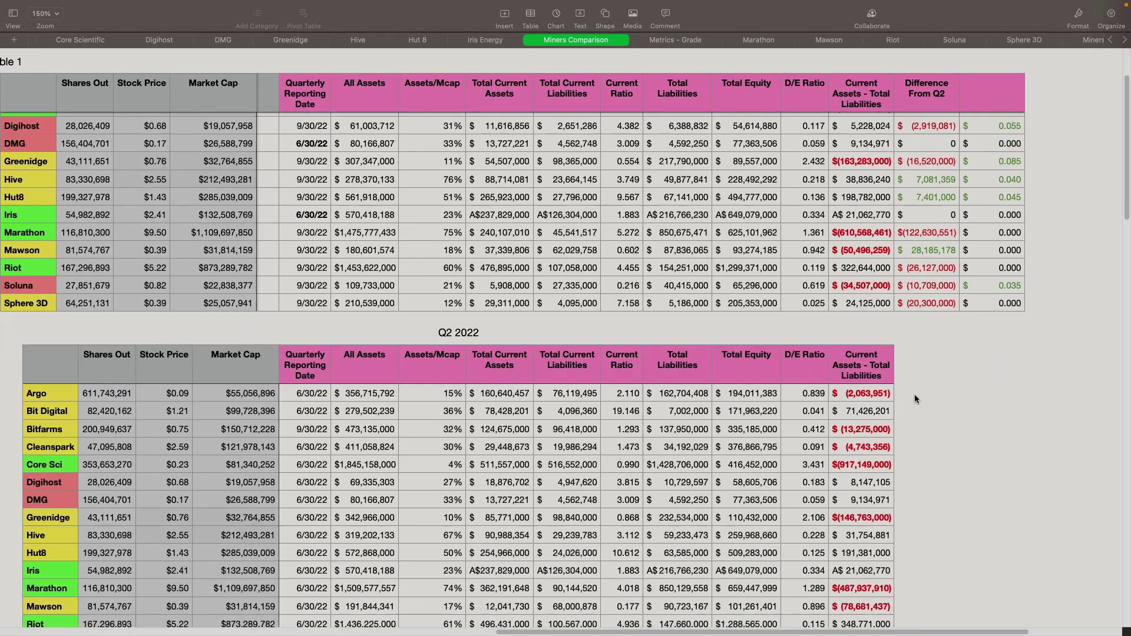
scroll(914, 398, "down", 2)
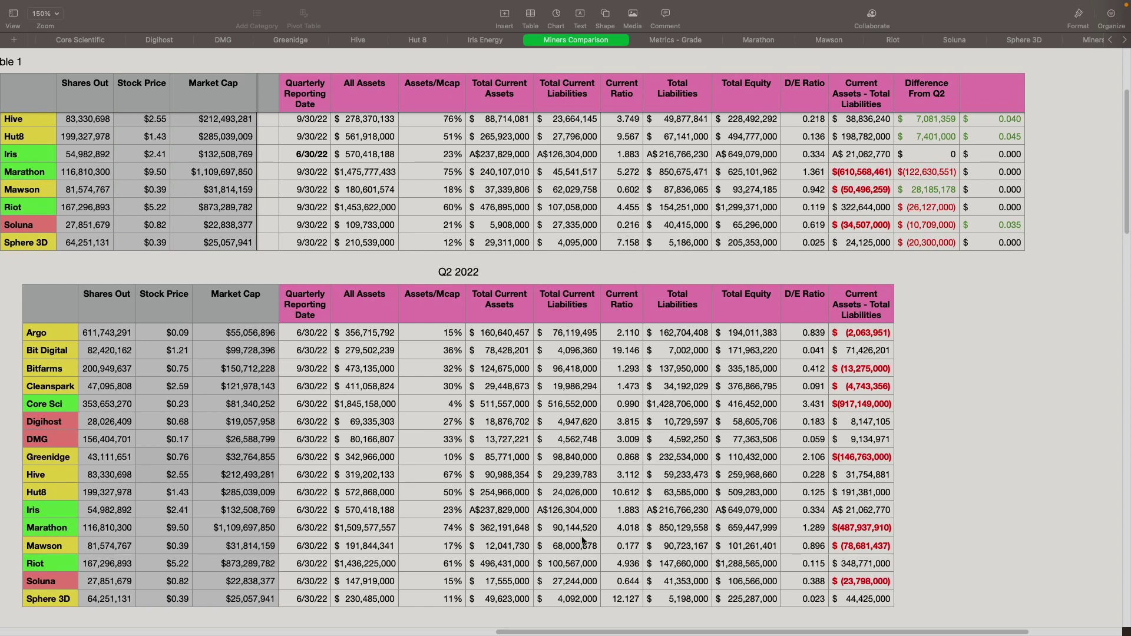
scroll(582, 540, "up", 5)
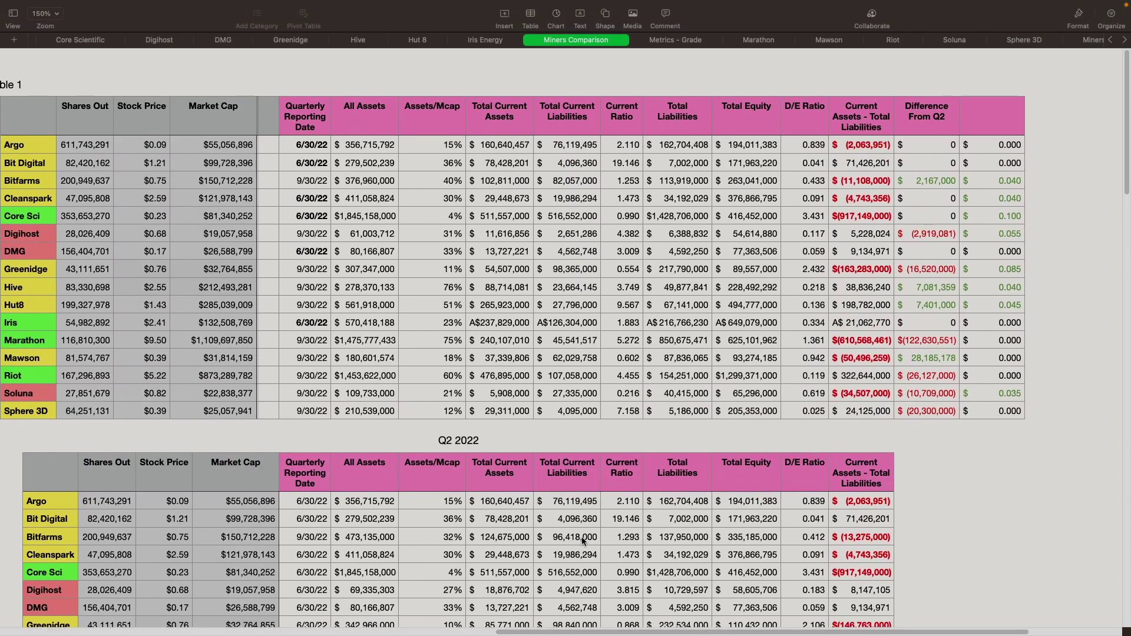
scroll(452, 366, "left", 10)
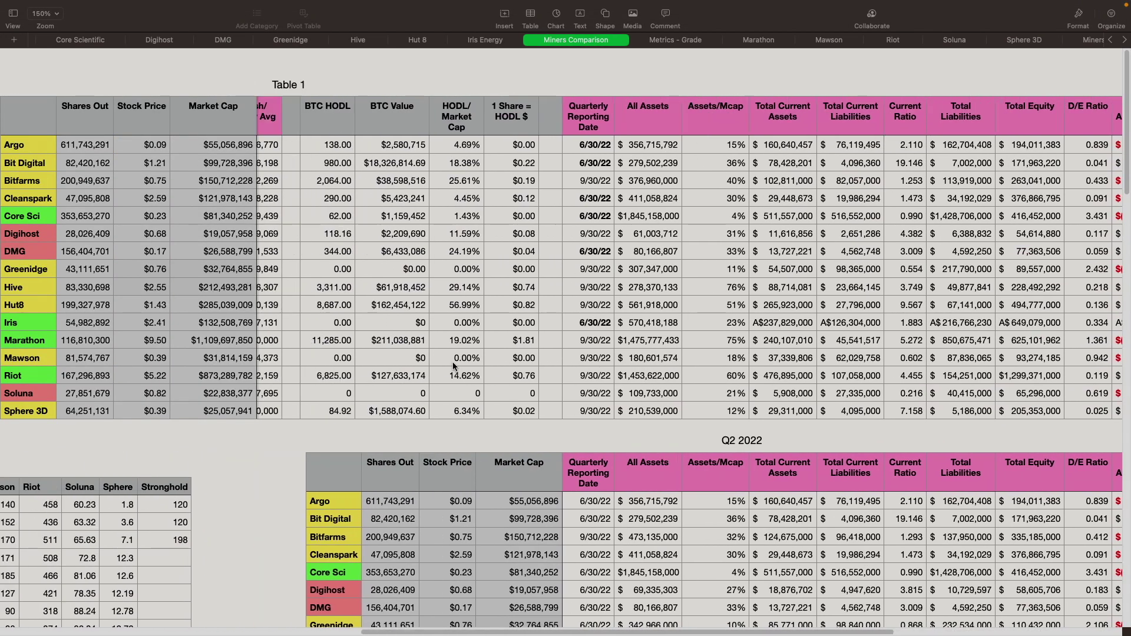
scroll(453, 366, "left", 8)
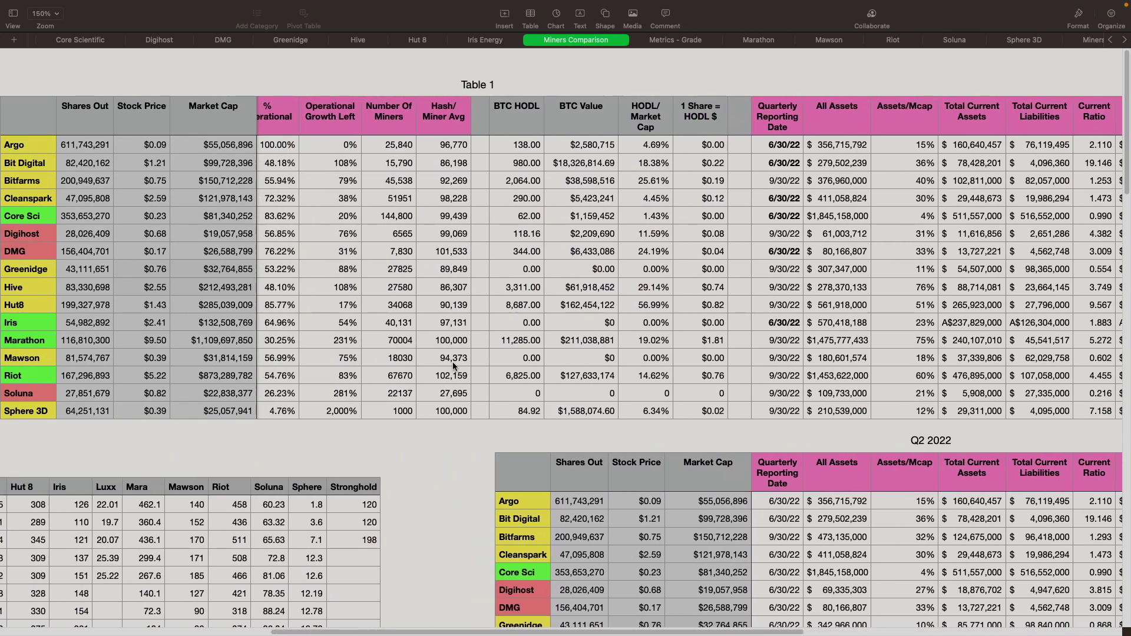
scroll(452, 365, "left", 10)
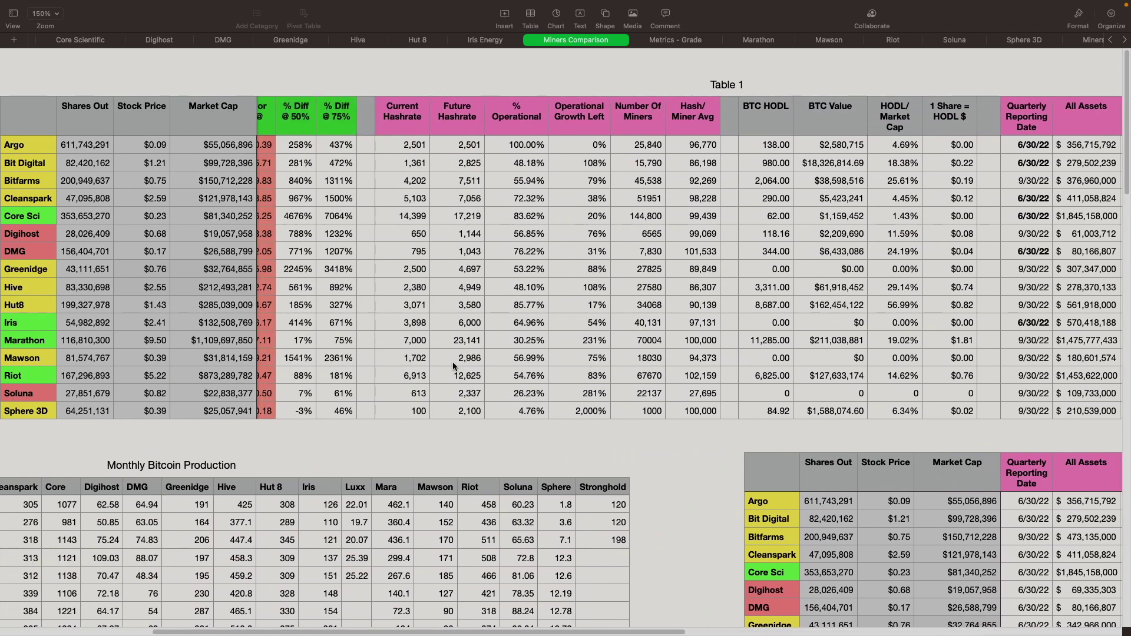